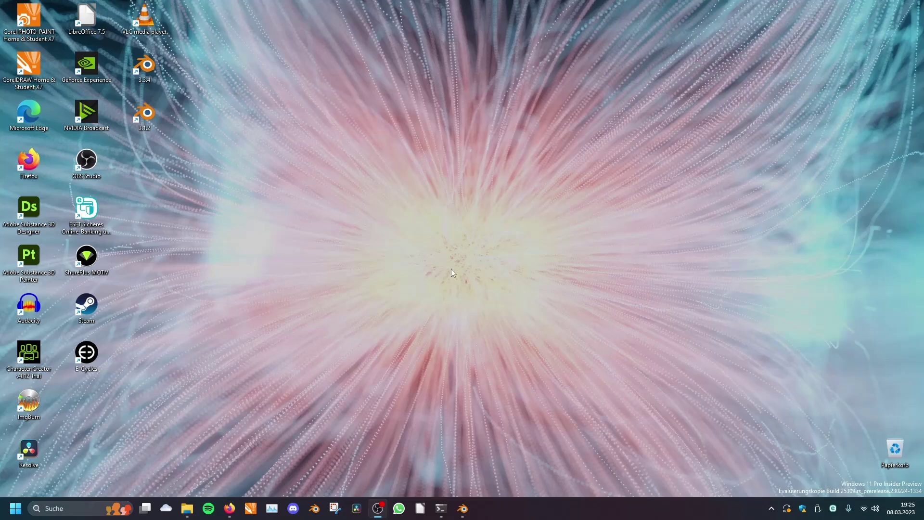
- Open the Blender download page in Firefox and go to the experimental daily builds
{"action": "left_click", "coordinate": [229, 508]}
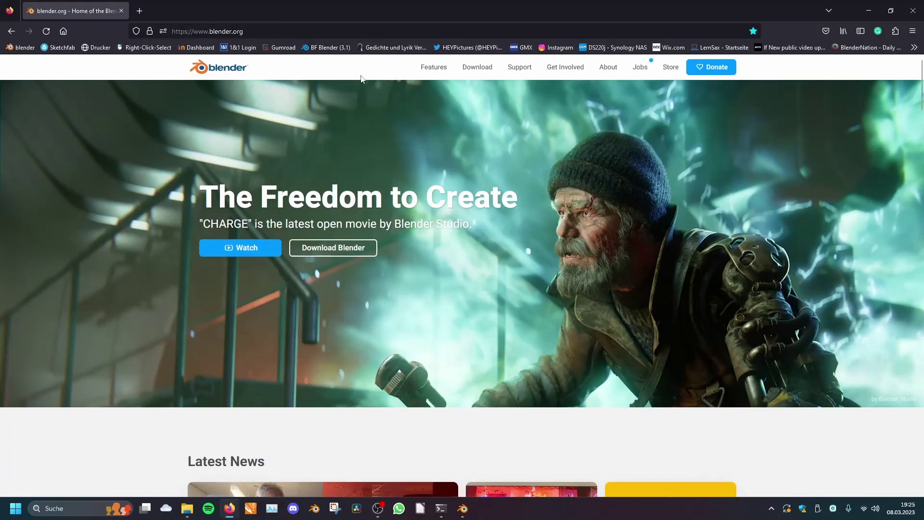
{"action": "left_click", "coordinate": [477, 68]}
{"action": "scroll", "coordinate": [466, 197], "scroll_direction": "down", "scroll_amount": 12}
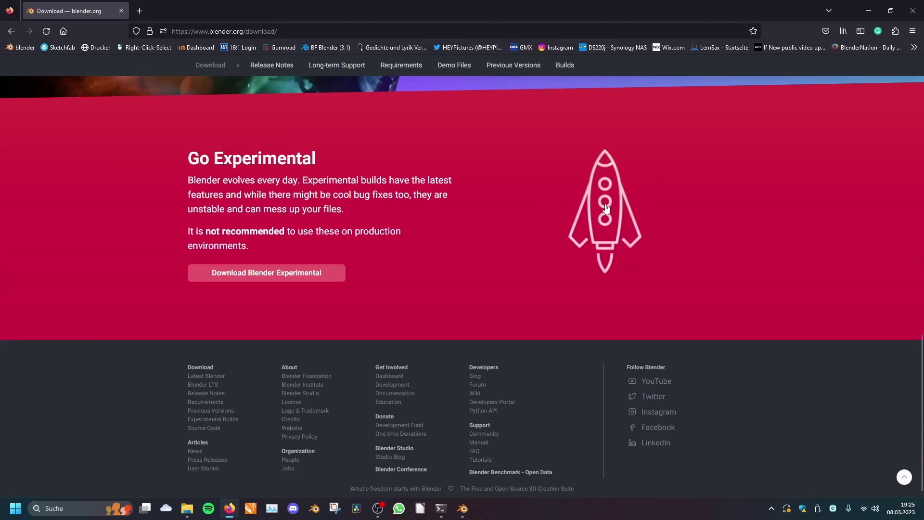
{"action": "left_click", "coordinate": [620, 212]}
{"action": "scroll", "coordinate": [631, 169], "scroll_direction": "down", "scroll_amount": 2}
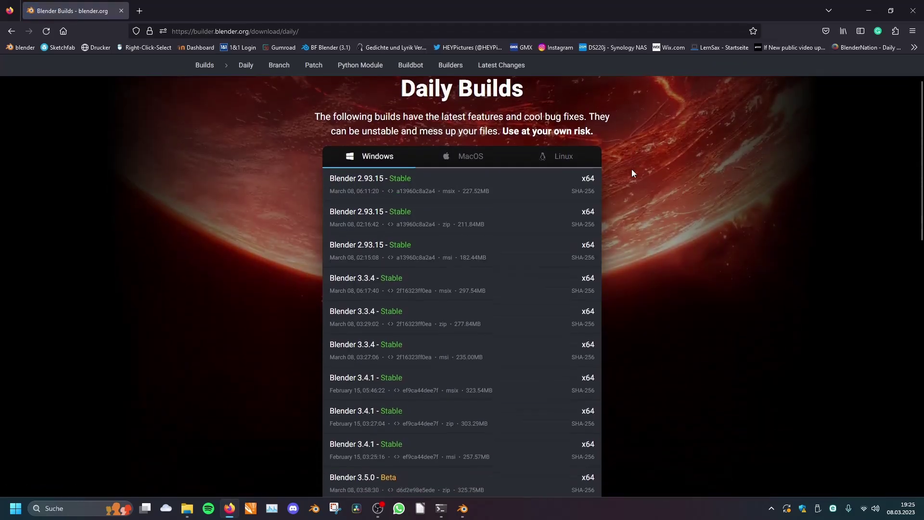
{"action": "scroll", "coordinate": [646, 173], "scroll_direction": "up", "scroll_amount": 2}
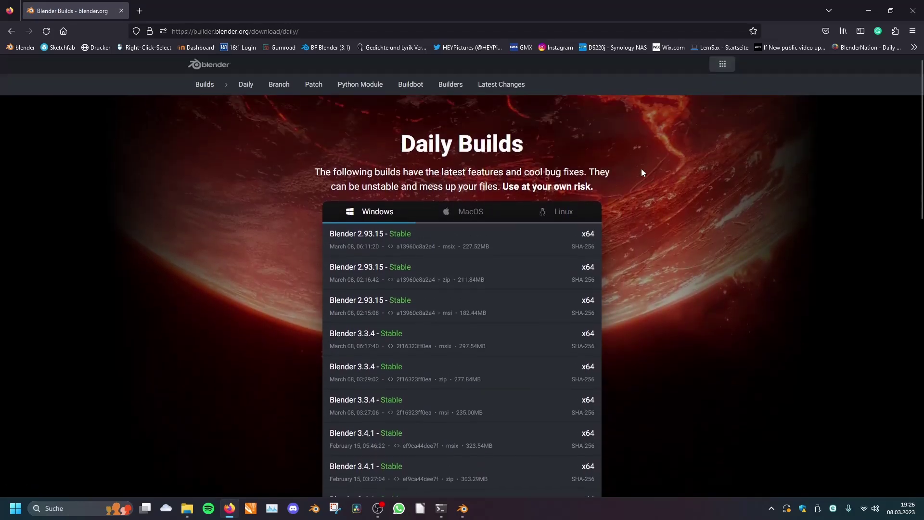
- Open the branch builds, look through the archived Windows builds for geometry-nodes-simulation versions, and close the browser
{"action": "left_click", "coordinate": [284, 92]}
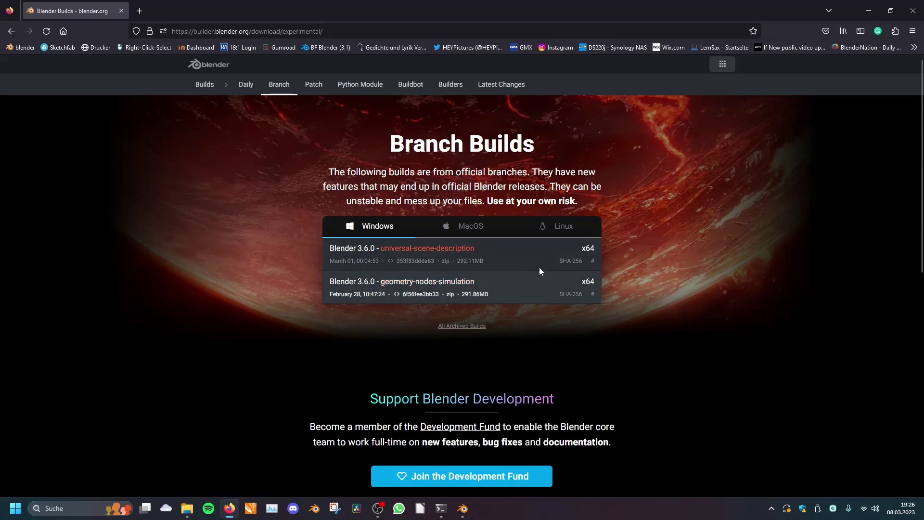
{"action": "left_click", "coordinate": [456, 327]}
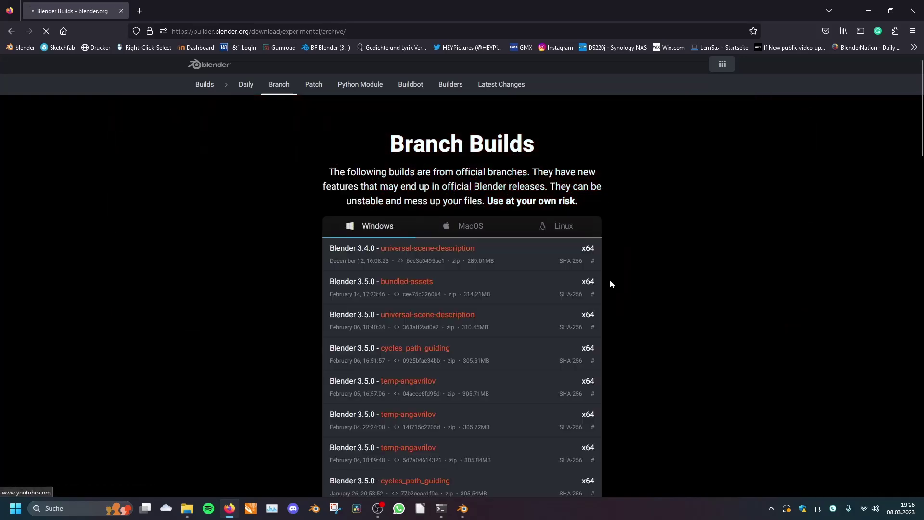
{"action": "scroll", "coordinate": [619, 255], "scroll_direction": "down", "scroll_amount": 3}
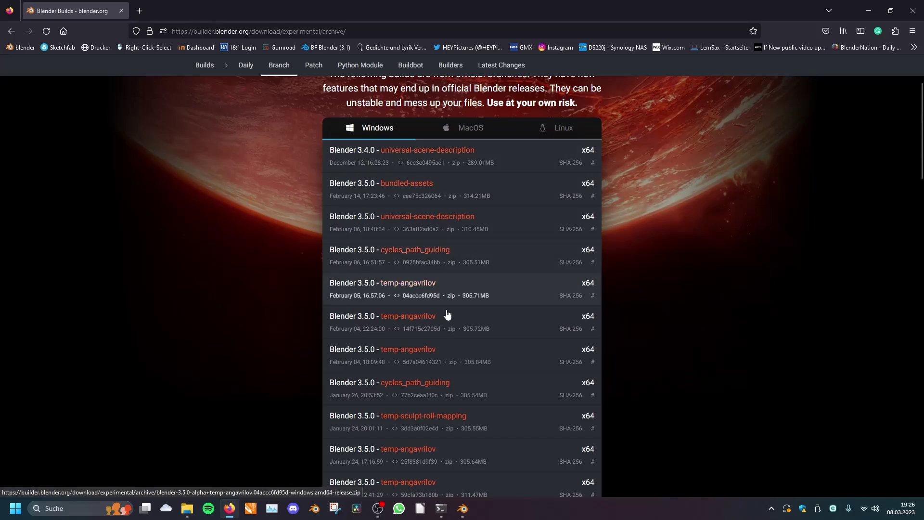
{"action": "scroll", "coordinate": [438, 249], "scroll_direction": "down", "scroll_amount": 5}
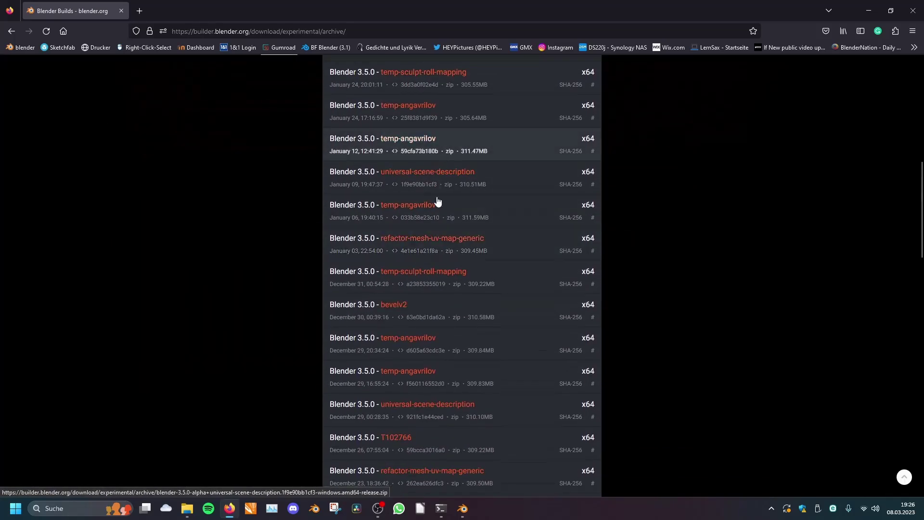
{"action": "scroll", "coordinate": [434, 392], "scroll_direction": "down", "scroll_amount": 4}
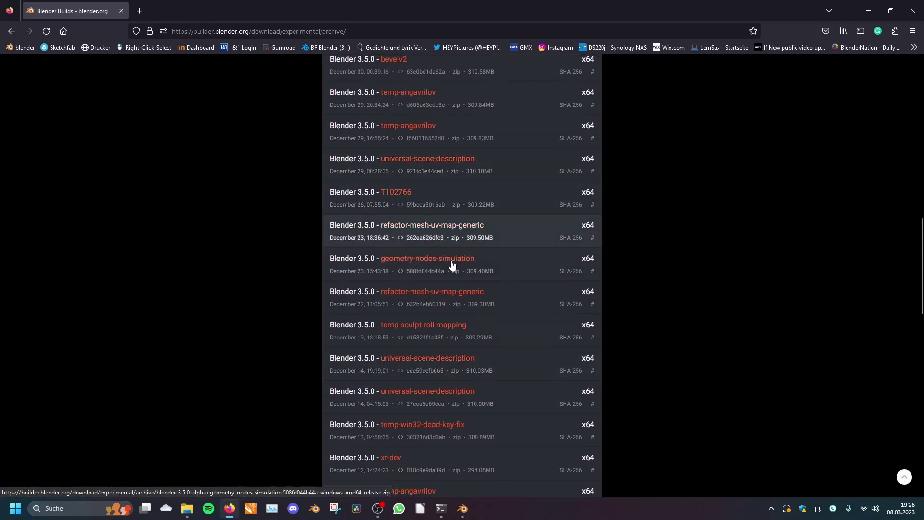
{"action": "scroll", "coordinate": [647, 251], "scroll_direction": "up", "scroll_amount": 15}
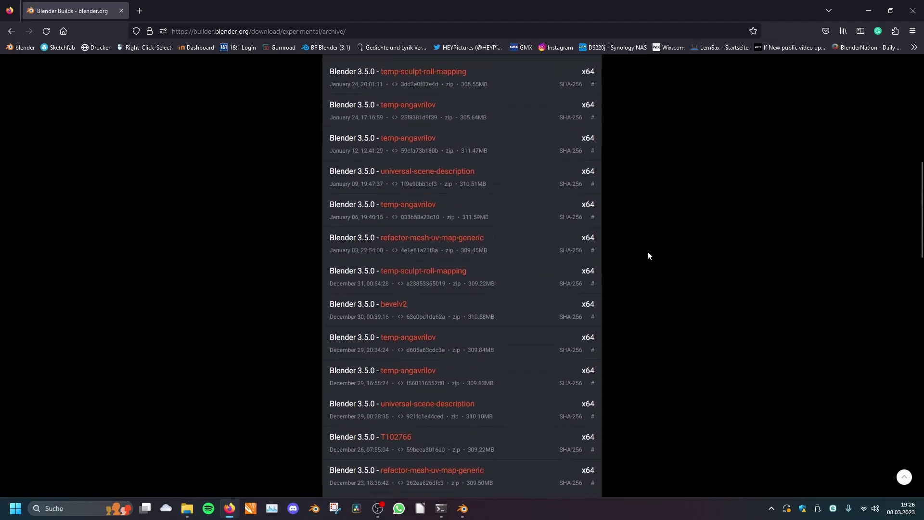
{"action": "scroll", "coordinate": [606, 233], "scroll_direction": "down", "scroll_amount": 20}
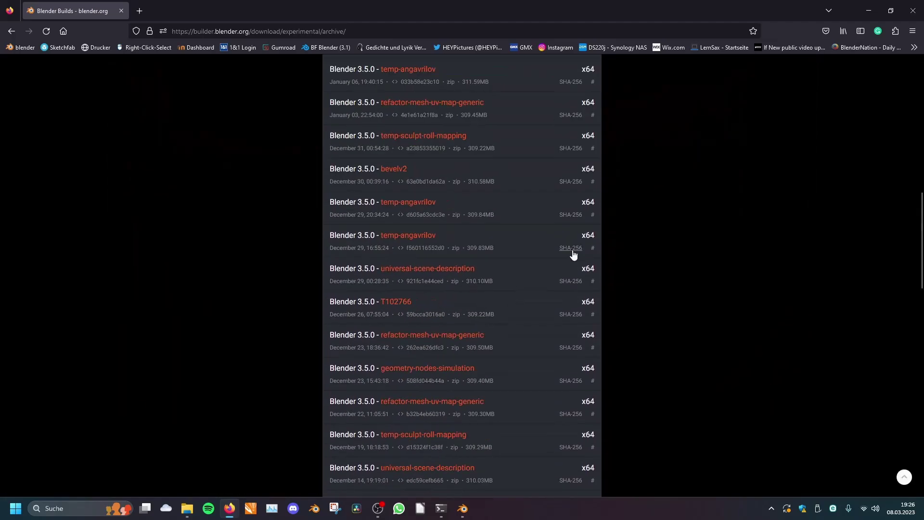
{"action": "scroll", "coordinate": [532, 332], "scroll_direction": "up", "scroll_amount": 12}
{"action": "scroll", "coordinate": [531, 327], "scroll_direction": "up", "scroll_amount": 15}
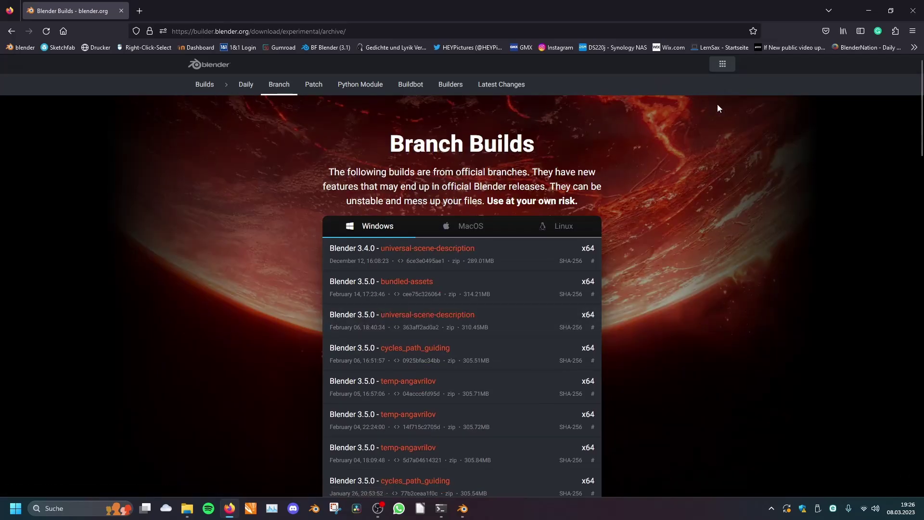
{"action": "left_click", "coordinate": [911, 11]}
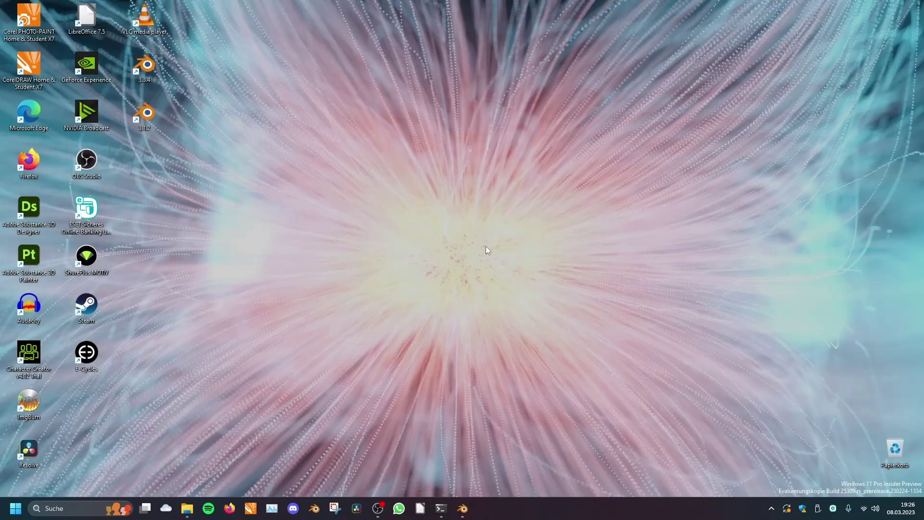
- Launch blender.exe from the downloaded blender-3.6.0-alpha geometry-nodes-simulation folder and dismiss the splash screen
{"action": "left_click", "coordinate": [186, 509]}
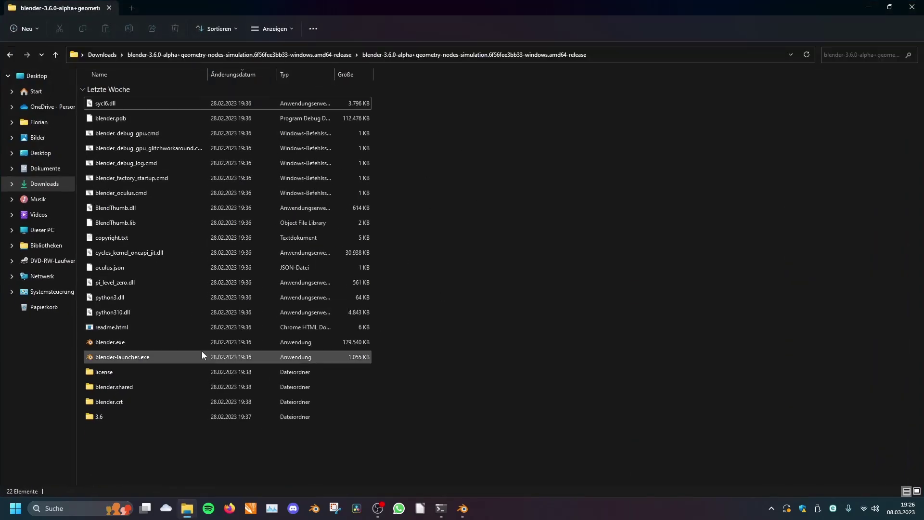
{"action": "left_click", "coordinate": [124, 345]}
{"action": "double_click", "coordinate": [124, 344]}
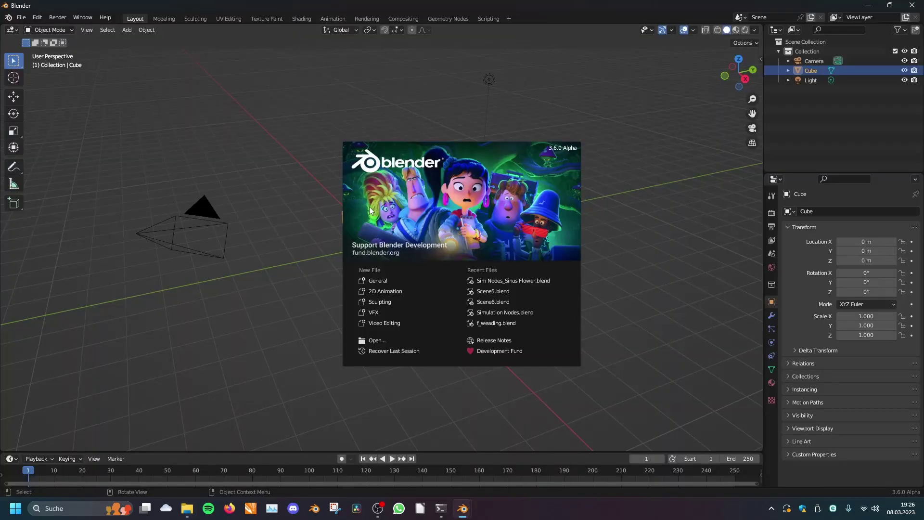
{"action": "left_click", "coordinate": [443, 187]}
- Delete all default objects from the scene
{"action": "middle_click_drag", "start_coordinate": [555, 216], "coordinate": [585, 292]}
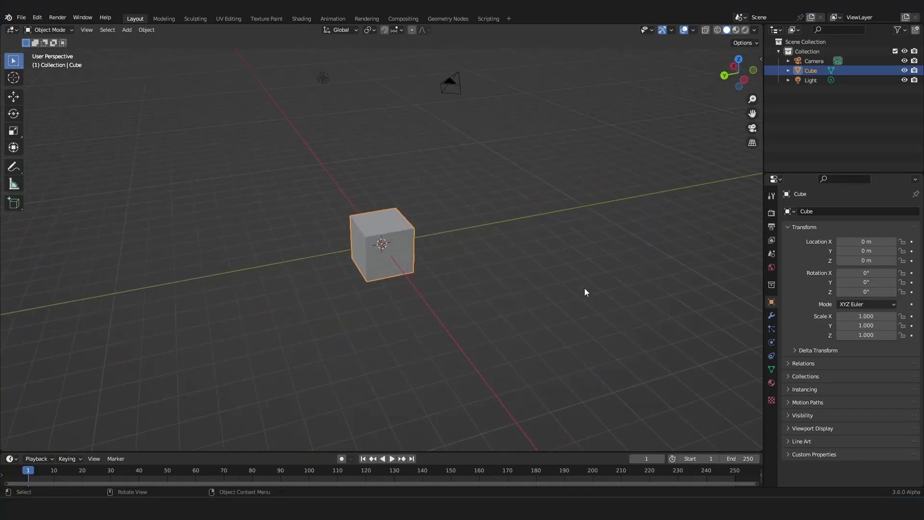
{"action": "key", "text": "a"}
{"action": "key", "text": "Delete"}
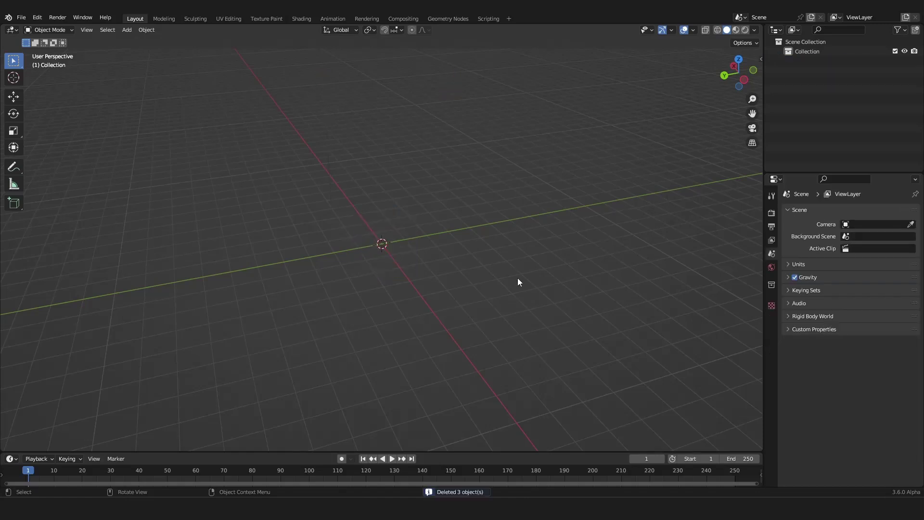
- Add a mesh cube at the center of the empty scene
{"action": "key", "text": "shift+a"}
{"action": "mouse_move", "coordinate": [451, 229]}
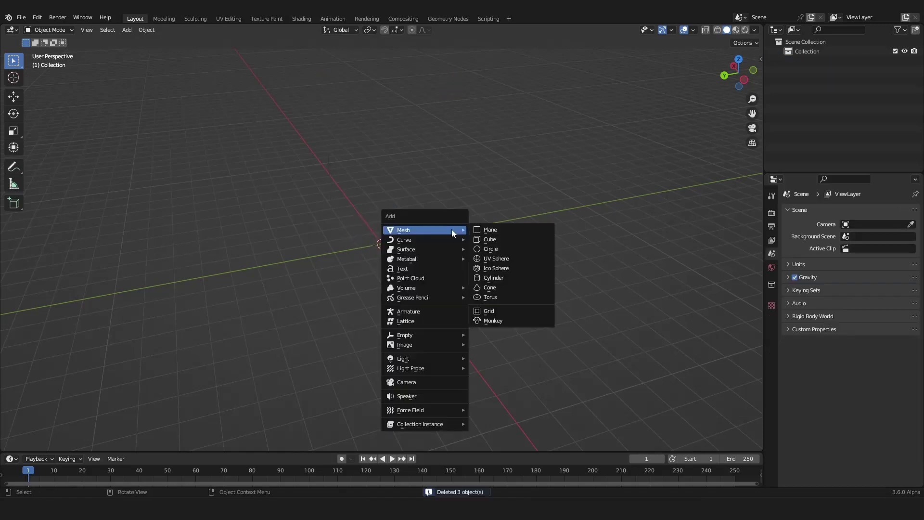
{"action": "left_click", "coordinate": [511, 241]}
{"action": "scroll", "coordinate": [496, 250], "scroll_direction": "up", "scroll_amount": 10}
{"action": "scroll", "coordinate": [483, 256], "scroll_direction": "down", "scroll_amount": 4}
{"action": "middle_click_drag", "start_coordinate": [483, 256], "coordinate": [518, 252]}
- Enlarge the timeline area, turn it into a Geometry Node Editor, and create a new node tree for the cube
{"action": "left_click_drag", "start_coordinate": [418, 450], "coordinate": [466, 250]}
{"action": "left_click", "coordinate": [11, 257]}
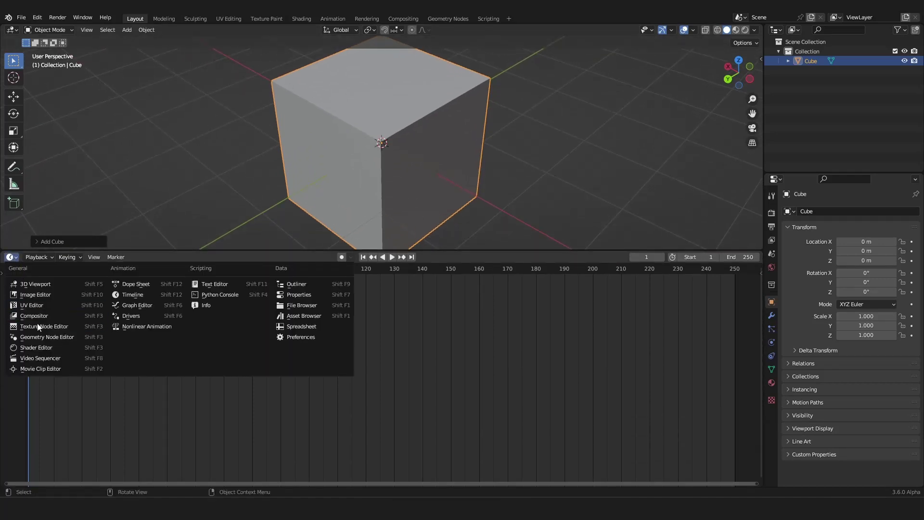
{"action": "left_click", "coordinate": [43, 339]}
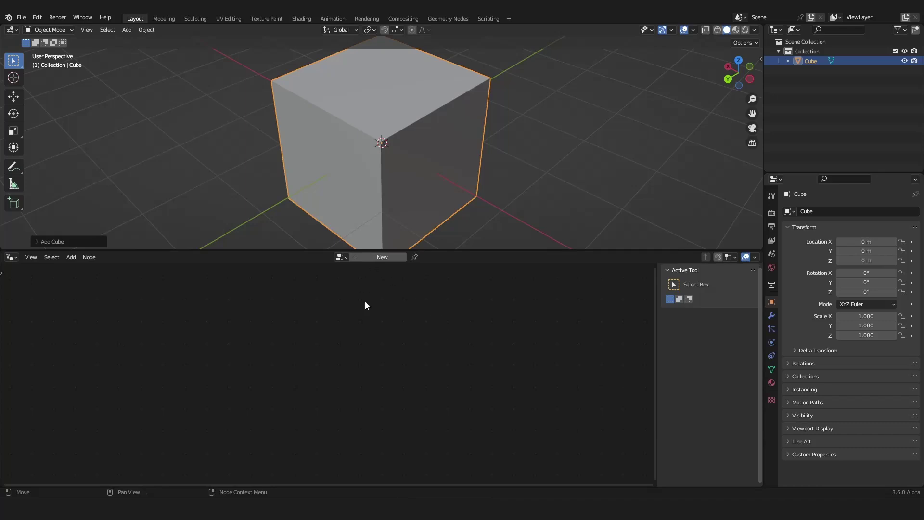
{"action": "left_click", "coordinate": [382, 257]}
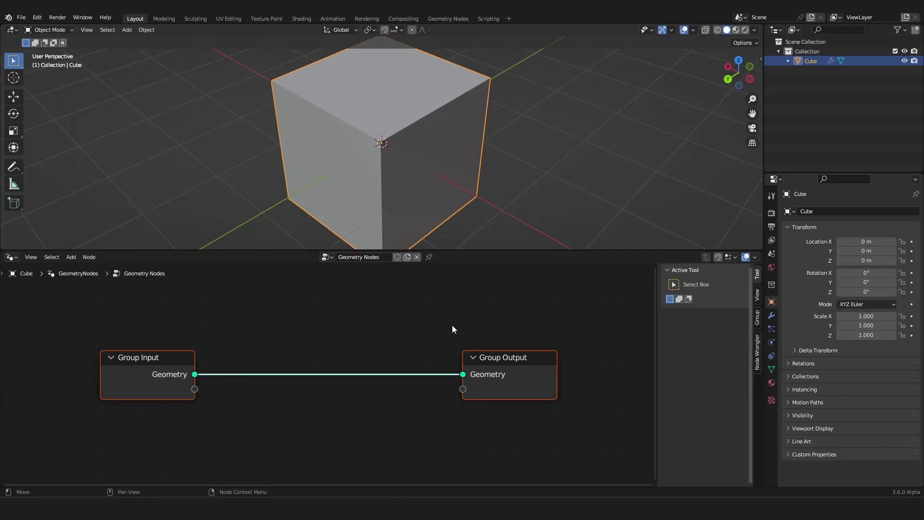
- Spread the Group Input and Group Output nodes far apart and hide the node editor's sidebar
{"action": "scroll", "coordinate": [448, 353], "scroll_direction": "down", "scroll_amount": 2}
{"action": "key", "text": "s"}
{"action": "left_click", "coordinate": [463, 330]}
{"action": "mouse_move", "coordinate": [658, 340]}
{"action": "left_mouse_down"}
{"action": "mouse_move", "coordinate": [560, 340]}
{"action": "mouse_move", "coordinate": [649, 341]}
{"action": "left_mouse_up"}
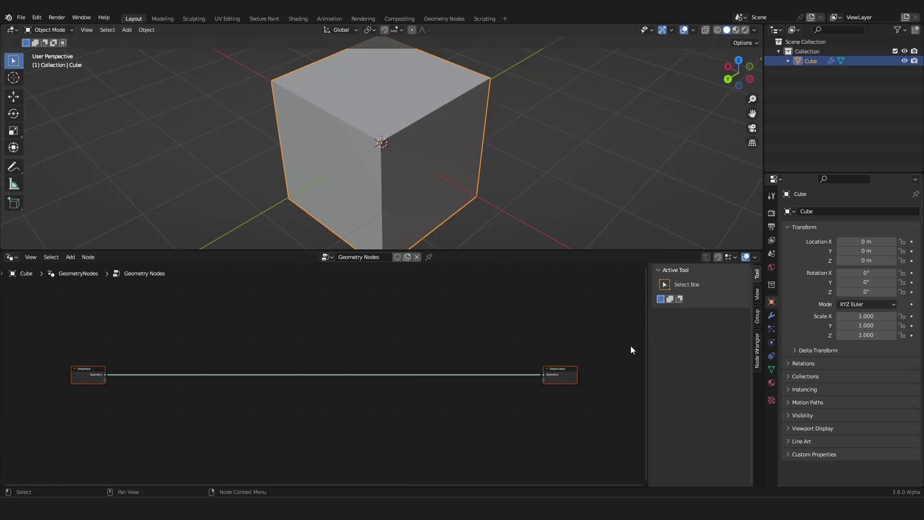
{"action": "key", "text": "n"}
{"action": "key", "text": "Home"}
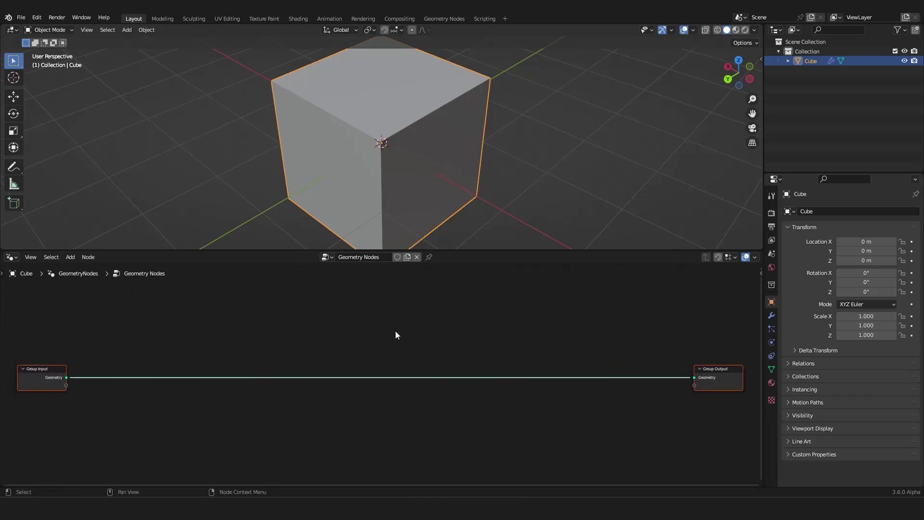
{"action": "key", "text": "shift+a"}
{"action": "key", "text": "shift+a"}
{"action": "key", "text": "shift+a"}
{"action": "key", "text": "shift+a"}
{"action": "key", "text": "shift+a"}
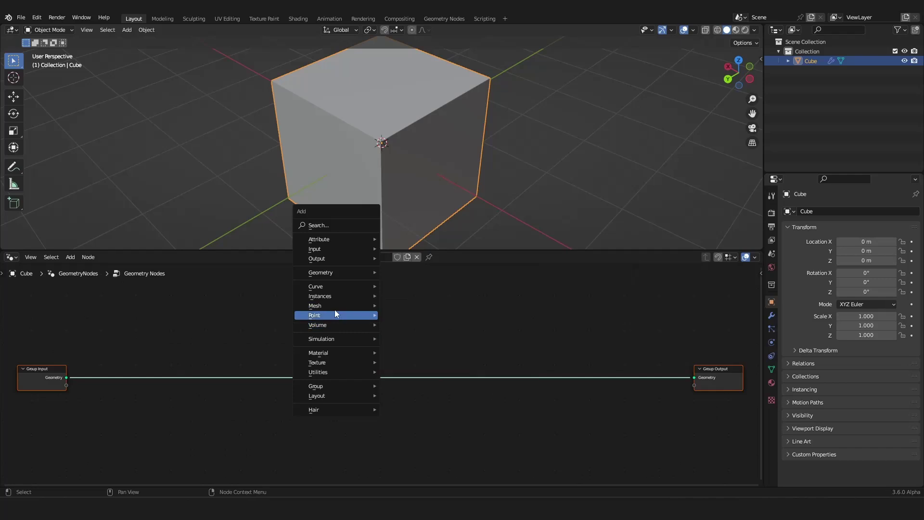
{"action": "left_click", "coordinate": [86, 259]}
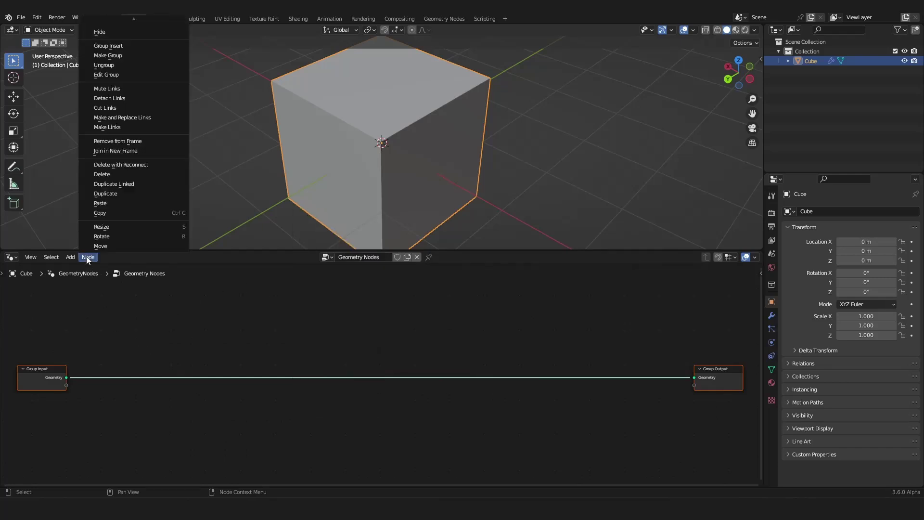
{"action": "left_click", "coordinate": [70, 258]}
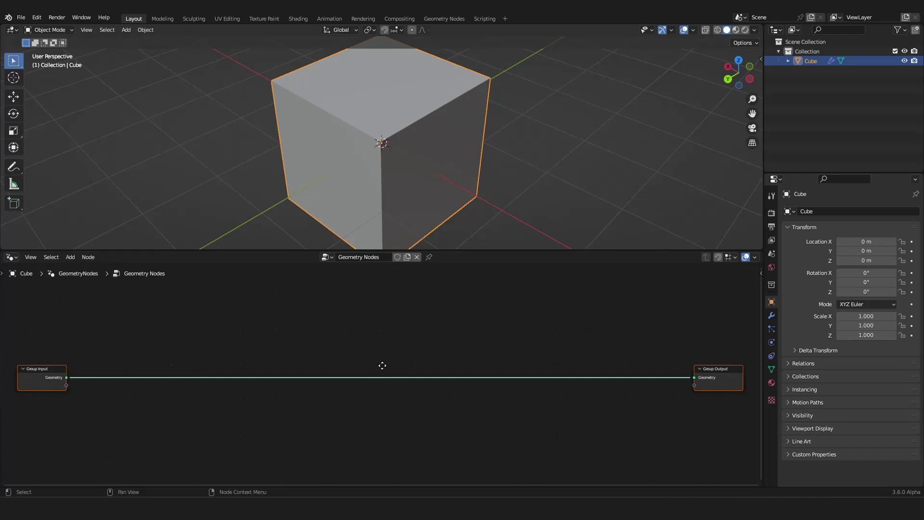
- Insert a Simulation Output node into the link between Group Input and Group Output
{"action": "key", "text": "shift+a"}
{"action": "mouse_move", "coordinate": [335, 386]}
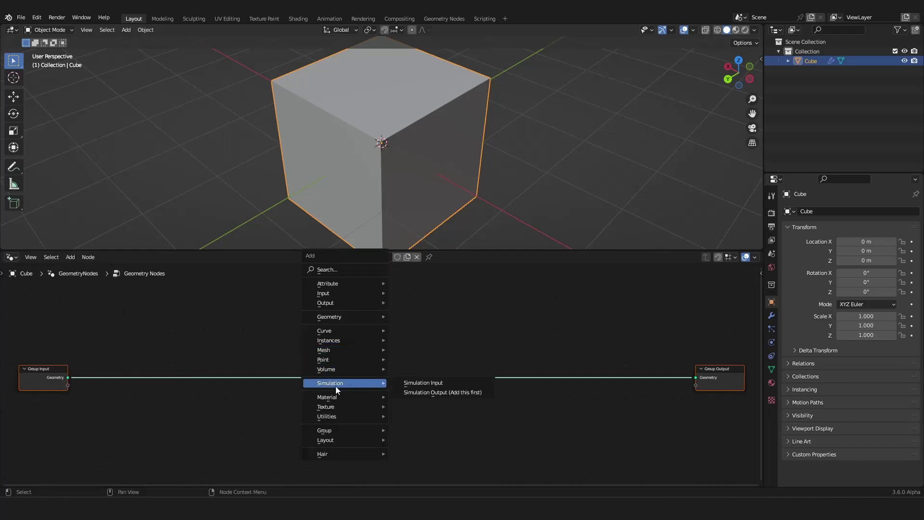
{"action": "left_click", "coordinate": [447, 392]}
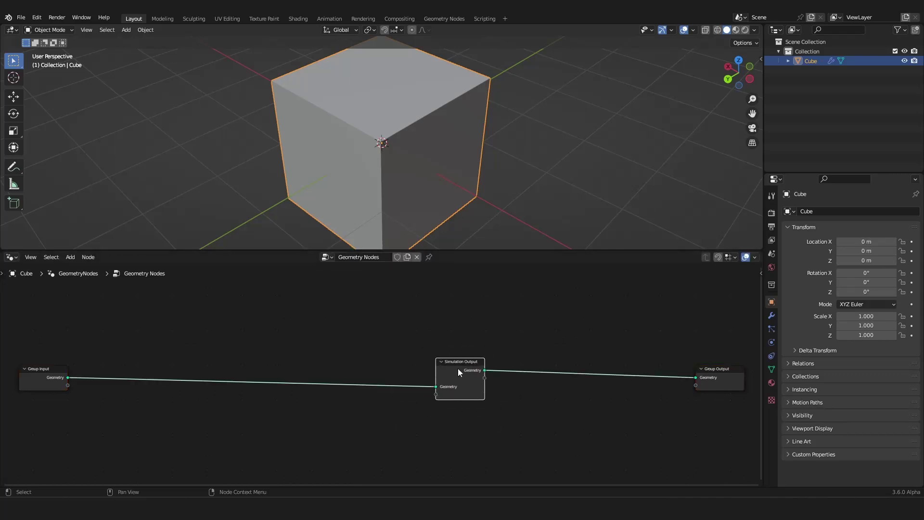
{"action": "left_click", "coordinate": [468, 362]}
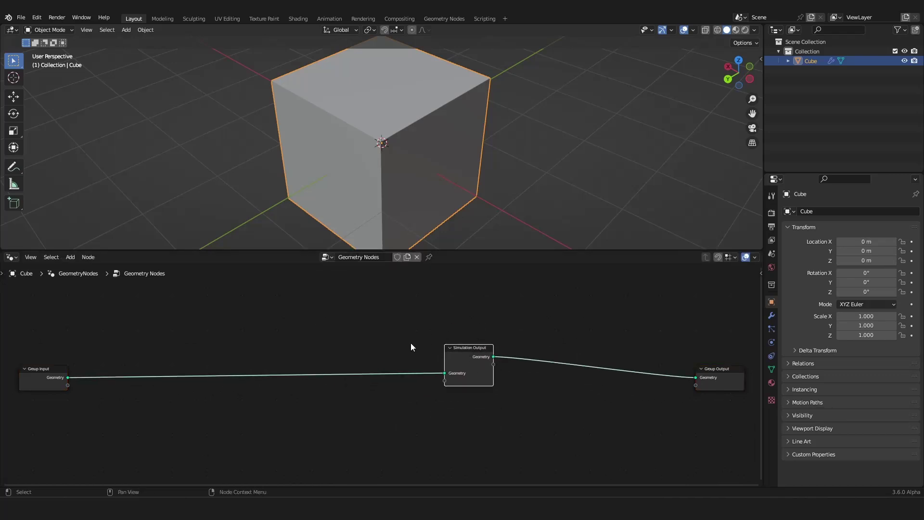
- Insert a Simulation Input node between Group Input and Simulation Output, and place the group nodes close to the simulation nodes
{"action": "key", "text": "shift+a"}
{"action": "mouse_move", "coordinate": [377, 351]}
{"action": "left_click", "coordinate": [422, 351]}
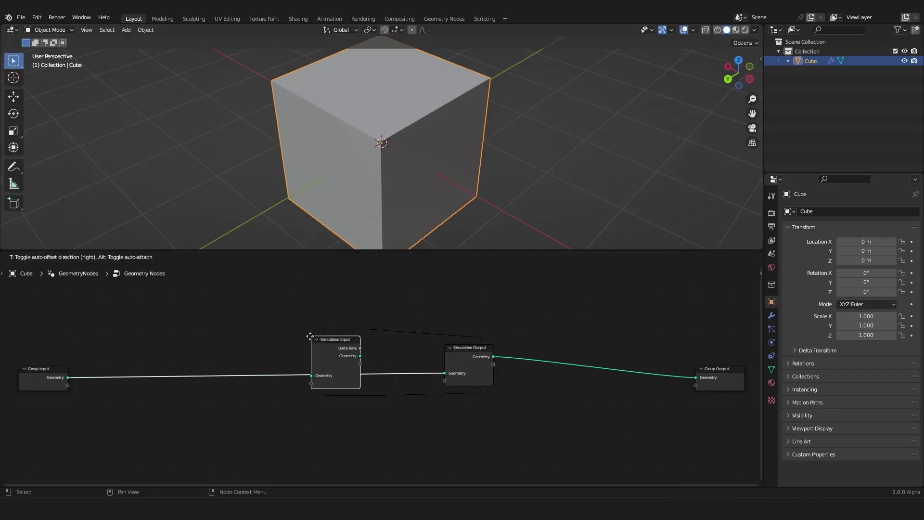
{"action": "left_click", "coordinate": [261, 347]}
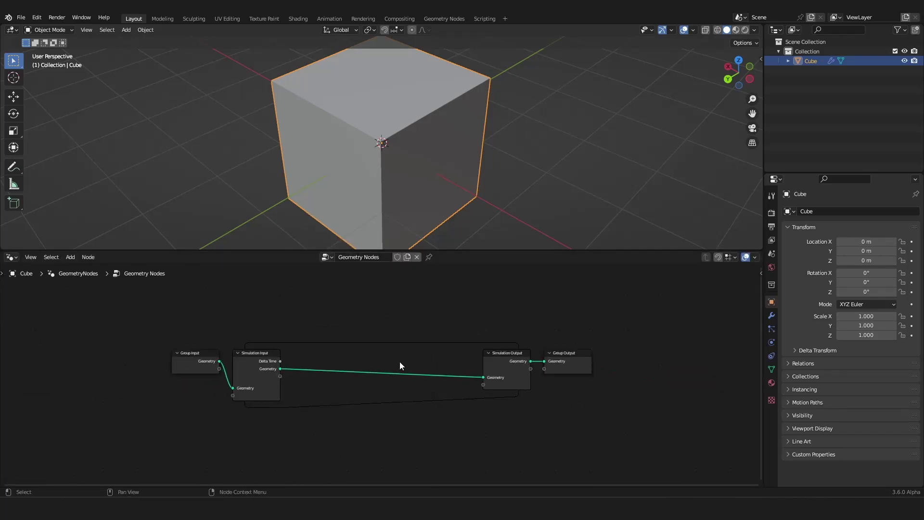
{"action": "key", "text": "Home"}
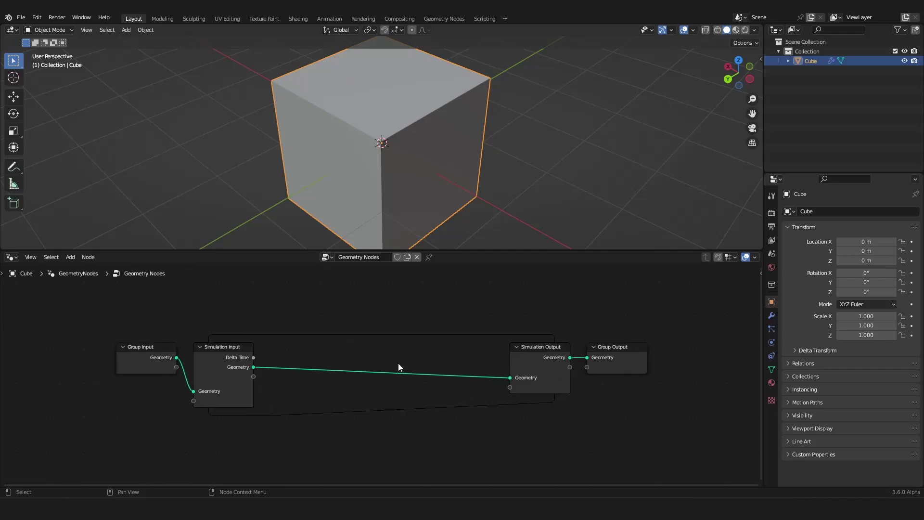
{"action": "scroll", "coordinate": [399, 367], "scroll_direction": "down", "scroll_amount": 3}
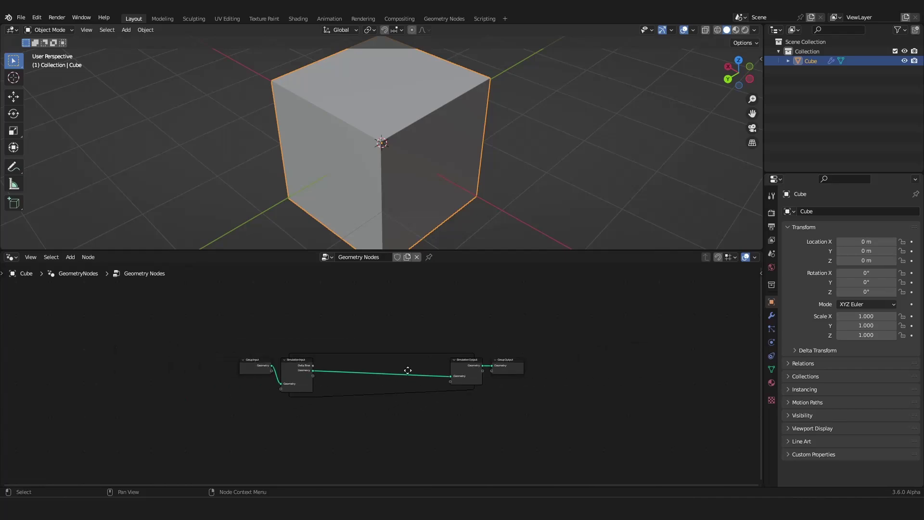
{"action": "scroll", "coordinate": [399, 375], "scroll_direction": "up", "scroll_amount": 1}
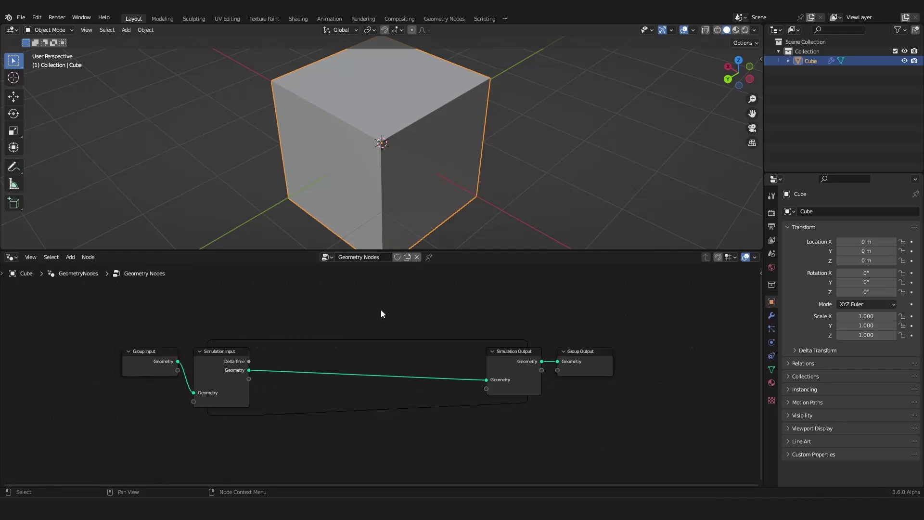
{"action": "left_click", "coordinate": [225, 369]}
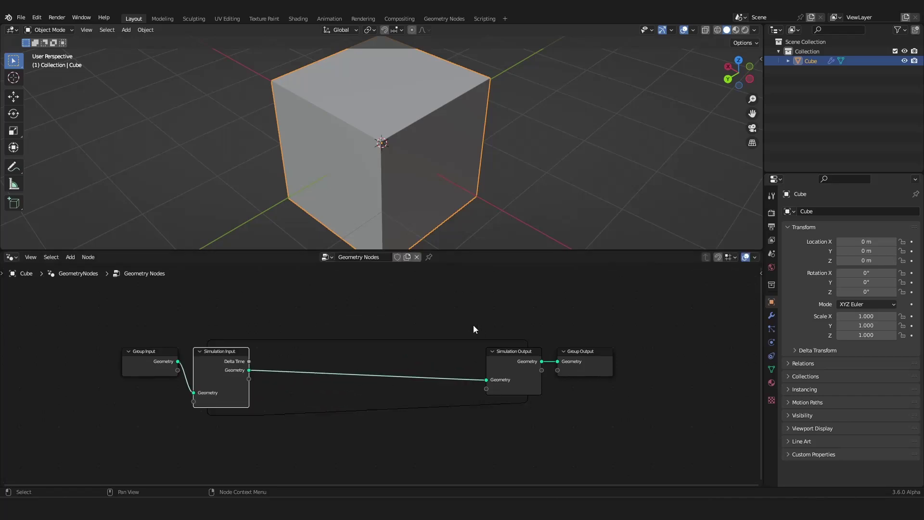
{"action": "left_click_drag", "start_coordinate": [529, 316], "coordinate": [303, 406]}
{"action": "left_click_drag", "start_coordinate": [522, 315], "coordinate": [210, 415]}
{"action": "scroll", "coordinate": [375, 337], "scroll_direction": "up", "scroll_amount": 2}
{"action": "left_click", "coordinate": [553, 310]}
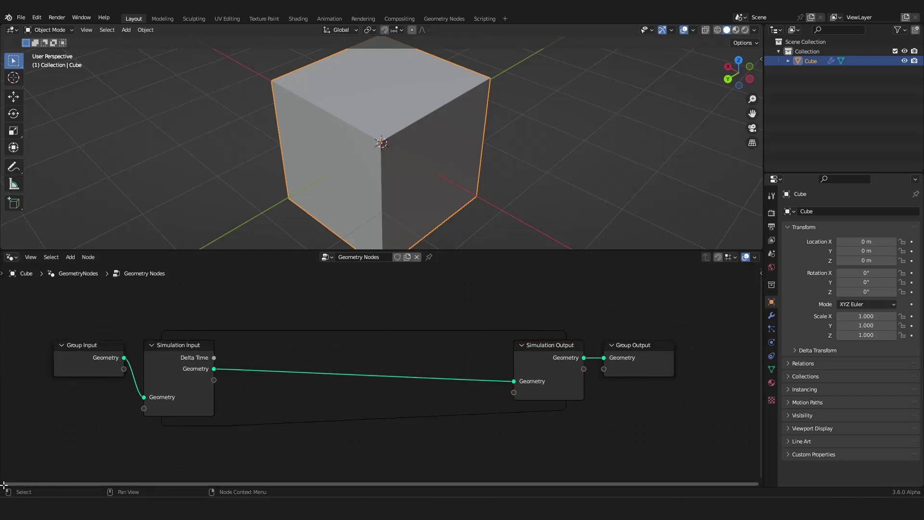
- Split off a thin area beneath the node editor and turn it into a Timeline
{"action": "left_click_drag", "start_coordinate": [4, 484], "coordinate": [12, 452]}
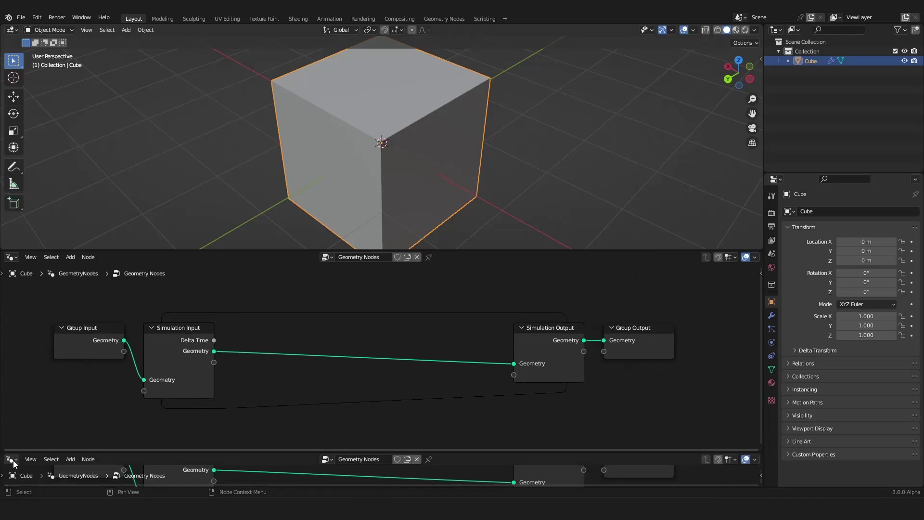
{"action": "left_click", "coordinate": [13, 459]}
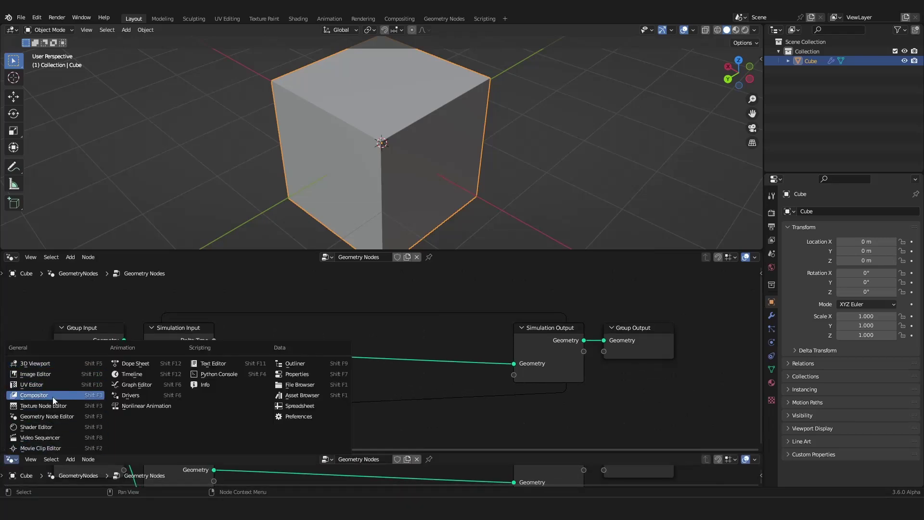
{"action": "left_click", "coordinate": [131, 374]}
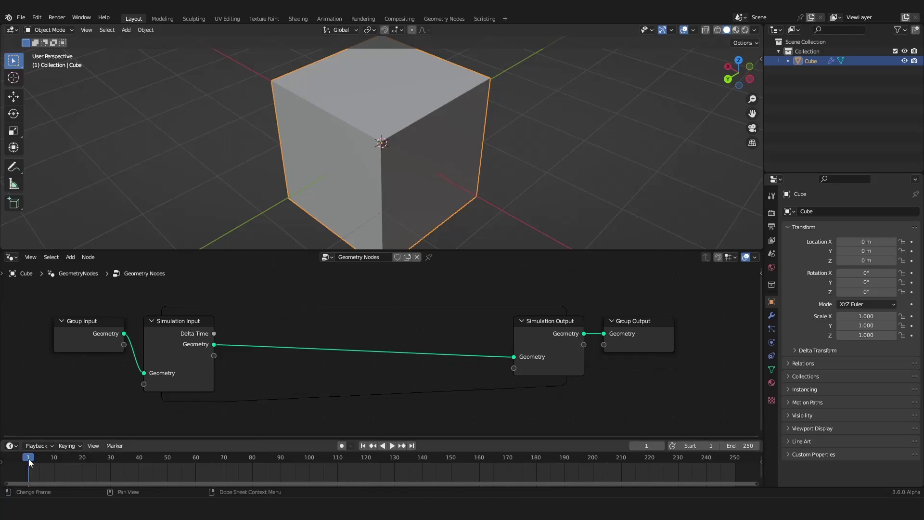
{"action": "left_click_drag", "start_coordinate": [77, 458], "coordinate": [357, 457]}
{"action": "key", "text": "Escape"}
{"action": "left_click", "coordinate": [365, 449]}
- Insert a Set Position node into the geometry link between Simulation Input and Simulation Output
{"action": "scroll", "coordinate": [243, 344], "scroll_direction": "down", "scroll_amount": 4}
{"action": "middle_click_drag", "start_coordinate": [261, 361], "coordinate": [280, 365]}
{"action": "scroll", "coordinate": [281, 364], "scroll_direction": "up", "scroll_amount": 3}
{"action": "key", "text": "shift+a"}
{"action": "left_click", "coordinate": [296, 193]}
{"action": "type", "text": "set"}
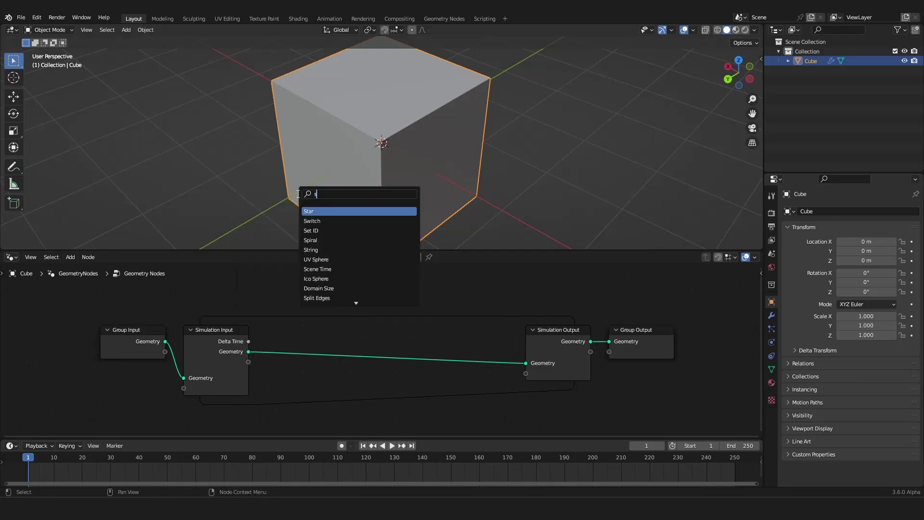
{"action": "key", "text": "Down"}
{"action": "key", "text": "Down"}
{"action": "key", "text": "Return"}
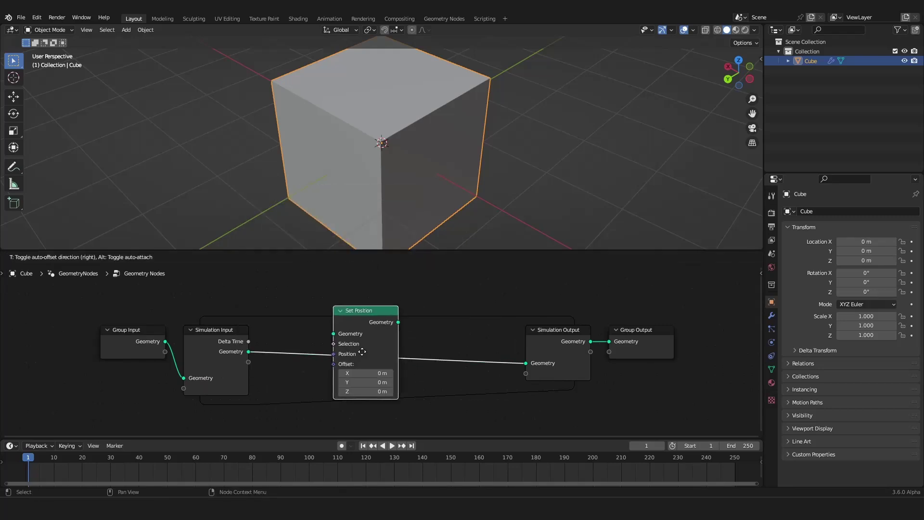
{"action": "left_click", "coordinate": [400, 375]}
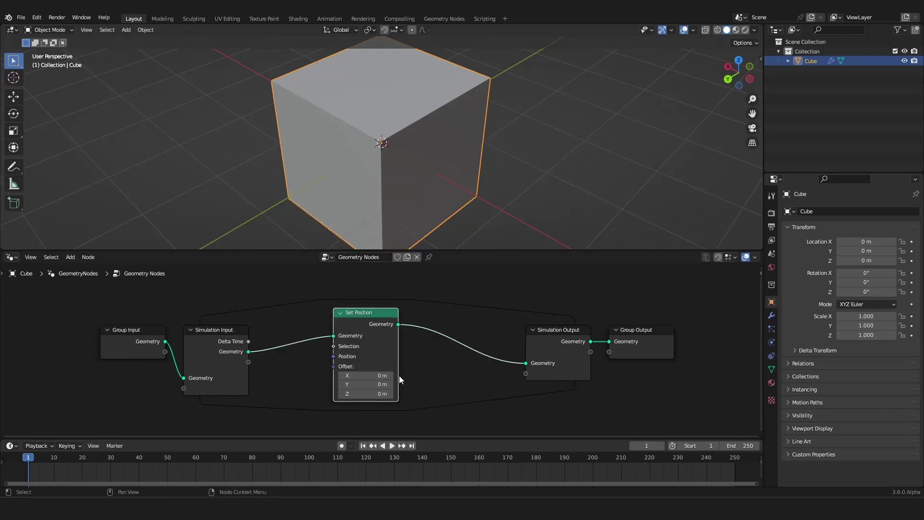
- Set the Set Position node's Z offset to 0.1 m
{"action": "left_click", "coordinate": [383, 395]}
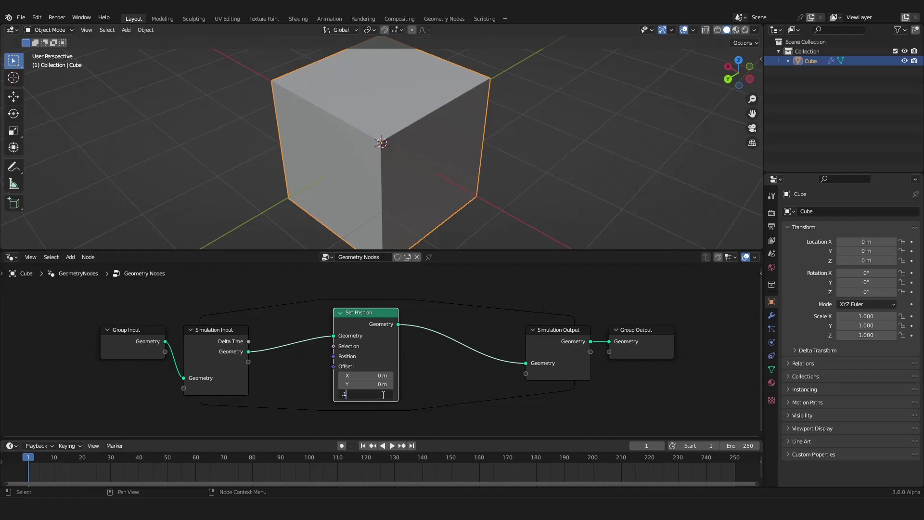
{"action": "key", "text": "Return"}
{"action": "scroll", "coordinate": [377, 331], "scroll_direction": "down", "scroll_amount": 4}
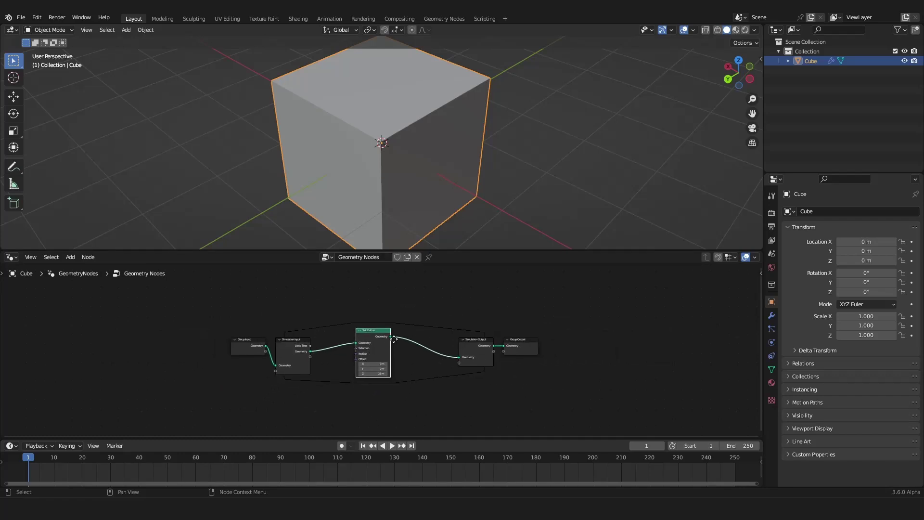
{"action": "scroll", "coordinate": [386, 345], "scroll_direction": "up", "scroll_amount": 2}
{"action": "scroll", "coordinate": [392, 321], "scroll_direction": "down", "scroll_amount": 1}
- Play the animation briefly to preview the cube's simulated motion, stop it, and return to the first frame
{"action": "scroll", "coordinate": [404, 204], "scroll_direction": "down", "scroll_amount": 3}
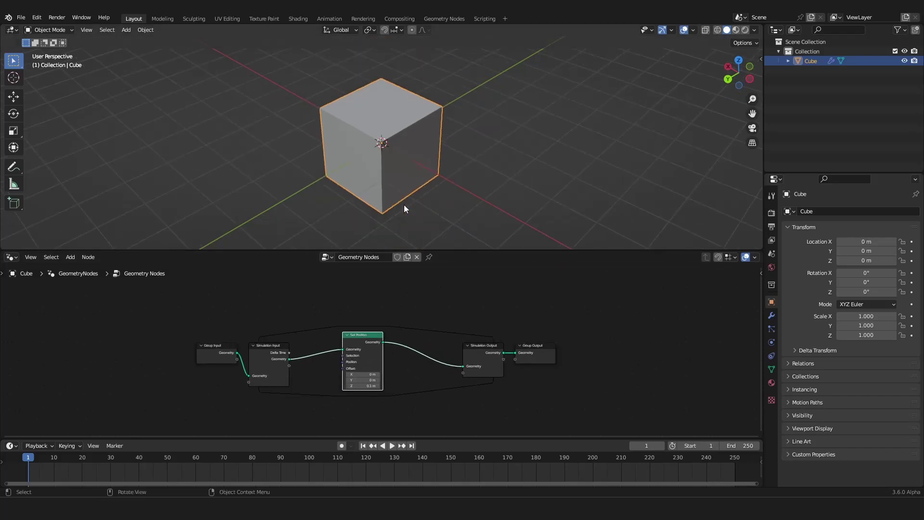
{"action": "middle_click_drag", "start_coordinate": [403, 204], "coordinate": [397, 182]}
{"action": "scroll", "coordinate": [397, 182], "scroll_direction": "down", "scroll_amount": 5}
{"action": "key", "text": "space"}
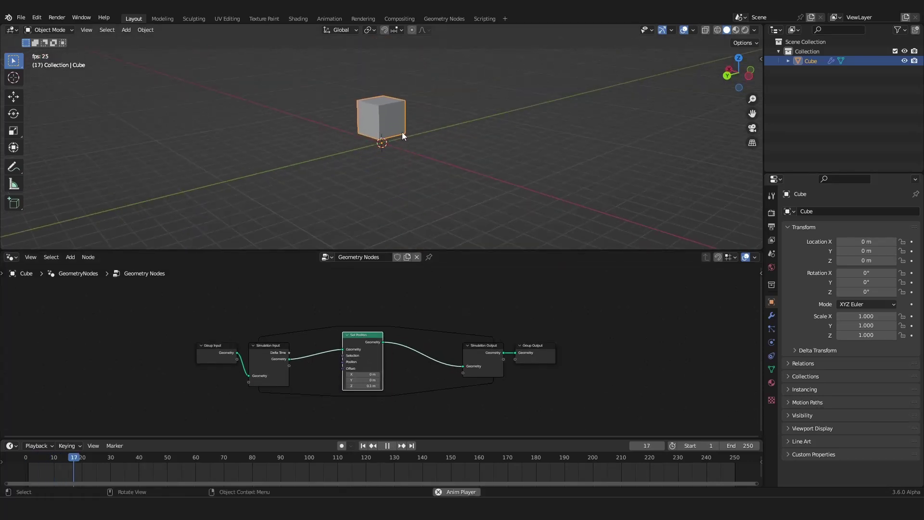
{"action": "key", "text": "space"}
{"action": "left_click", "coordinate": [363, 445]}
- Examine the Set Position node and its offset values between the two simulation nodes
{"action": "scroll", "coordinate": [447, 382], "scroll_direction": "up", "scroll_amount": 2}
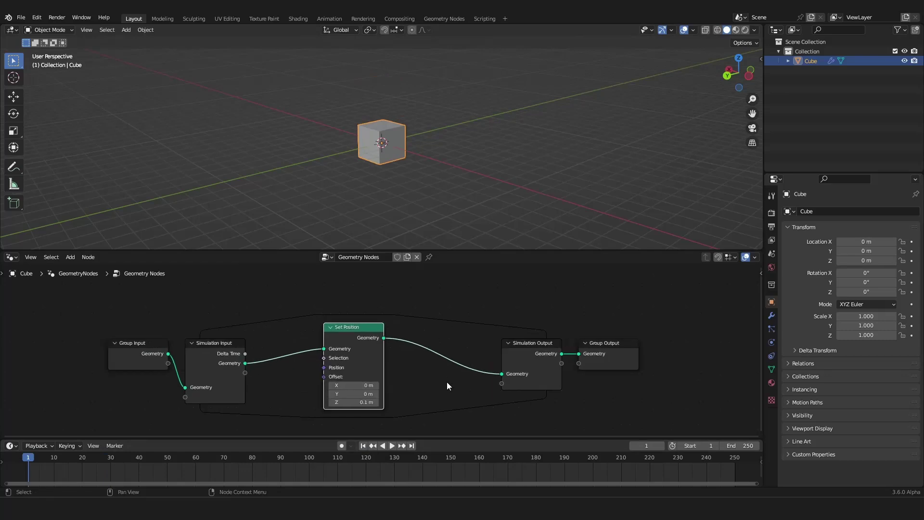
{"action": "middle_click_drag", "start_coordinate": [447, 382], "coordinate": [437, 378]}
{"action": "scroll", "coordinate": [385, 346], "scroll_direction": "down", "scroll_amount": 1}
{"action": "left_click_drag", "start_coordinate": [214, 305], "coordinate": [490, 410]}
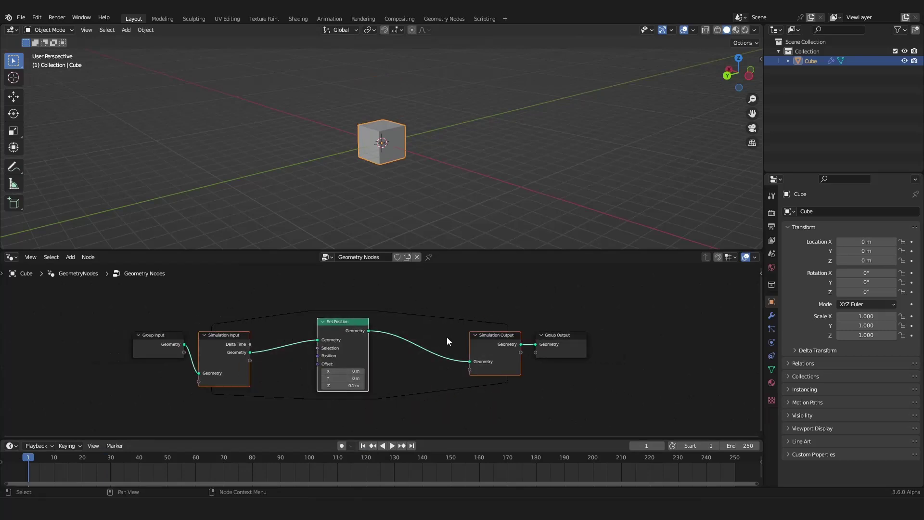
{"action": "scroll", "coordinate": [382, 346], "scroll_direction": "up", "scroll_amount": 1}
{"action": "left_click", "coordinate": [261, 345]}
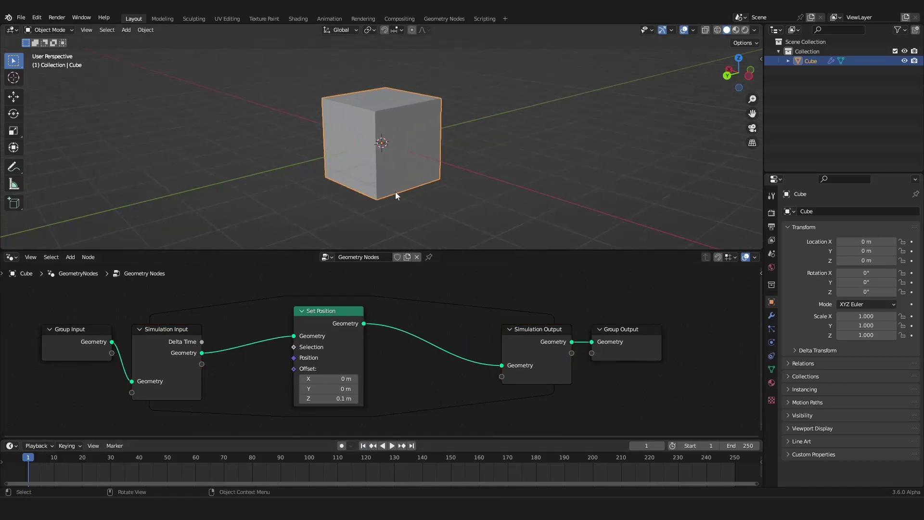
{"action": "scroll", "coordinate": [374, 385], "scroll_direction": "up", "scroll_amount": 2}
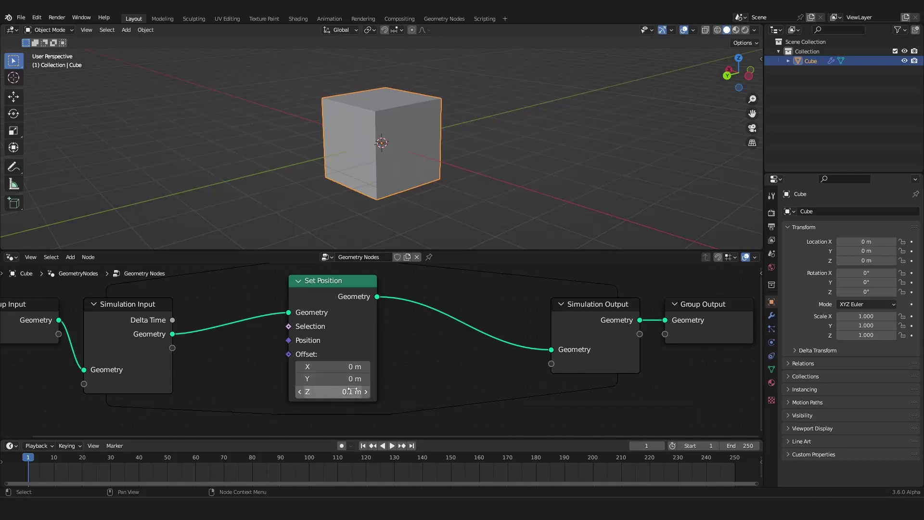
{"action": "scroll", "coordinate": [574, 336], "scroll_direction": "down", "scroll_amount": 5}
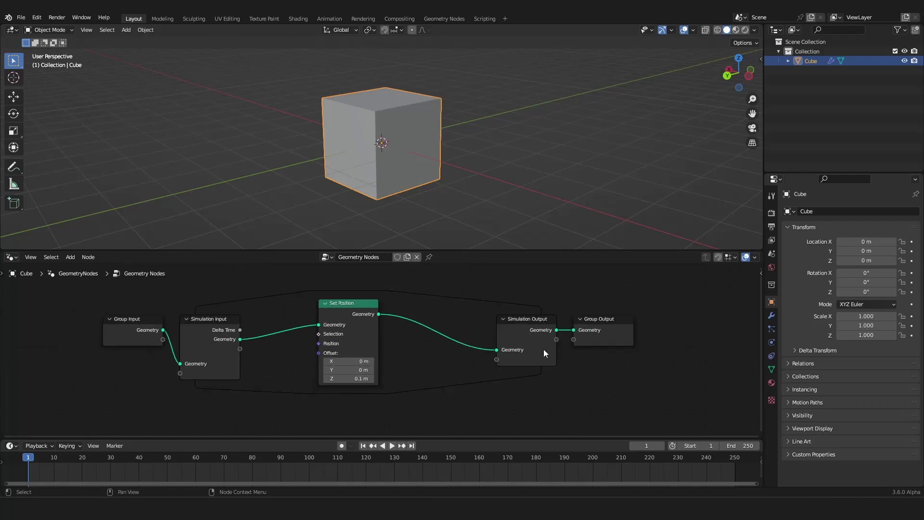
- Advance the simulation by one frame to frame 2 to check how the cube moves
{"action": "left_click_drag", "start_coordinate": [514, 339], "coordinate": [518, 322]}
{"action": "right_click", "coordinate": [519, 321]}
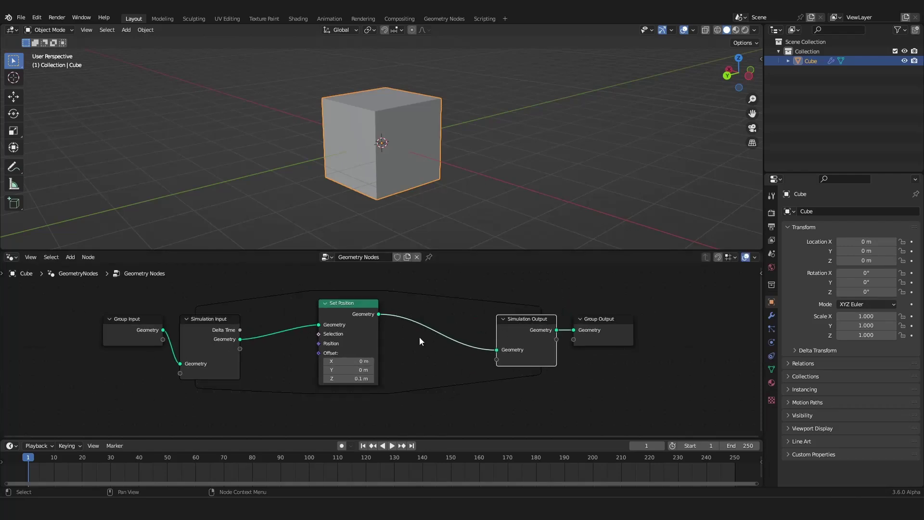
{"action": "key", "text": "Right"}
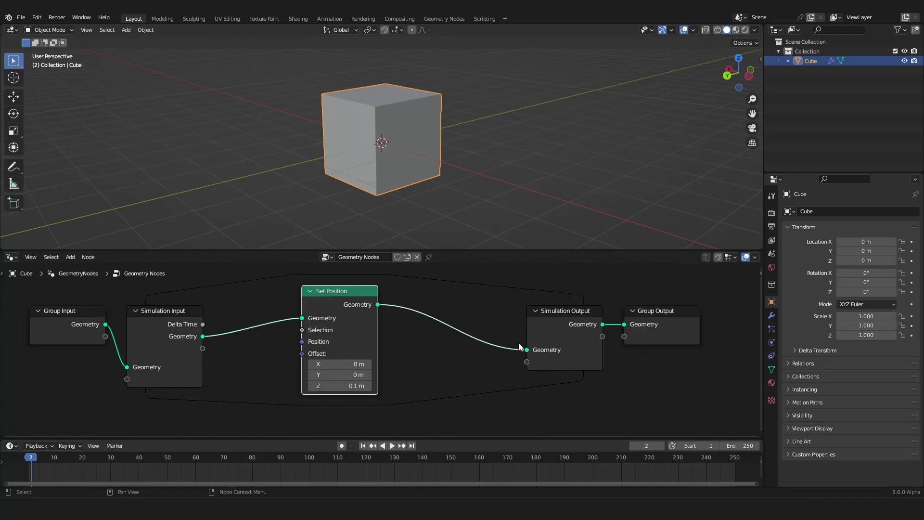
{"action": "left_click_drag", "start_coordinate": [600, 324], "coordinate": [575, 327]}
{"action": "right_click", "coordinate": [587, 345]}
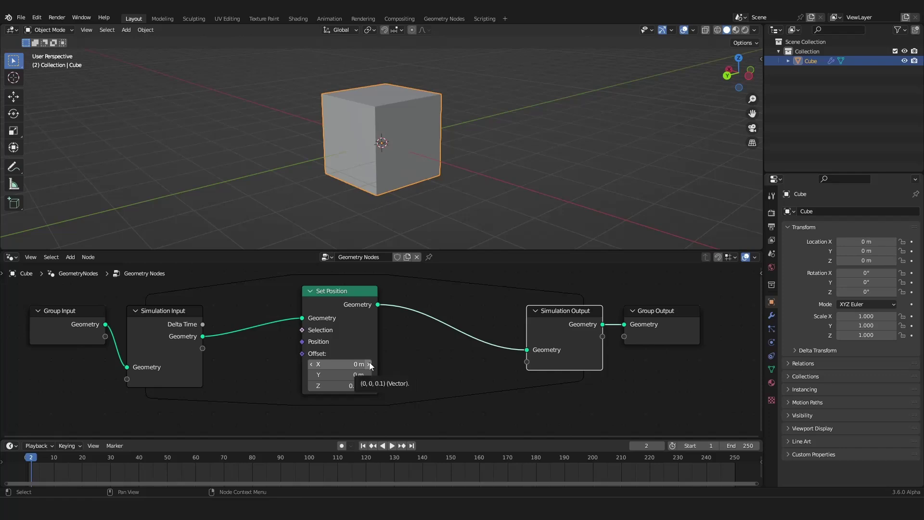
{"action": "scroll", "coordinate": [419, 355], "scroll_direction": "down", "scroll_amount": 2}
{"action": "scroll", "coordinate": [421, 357], "scroll_direction": "up", "scroll_amount": 2}
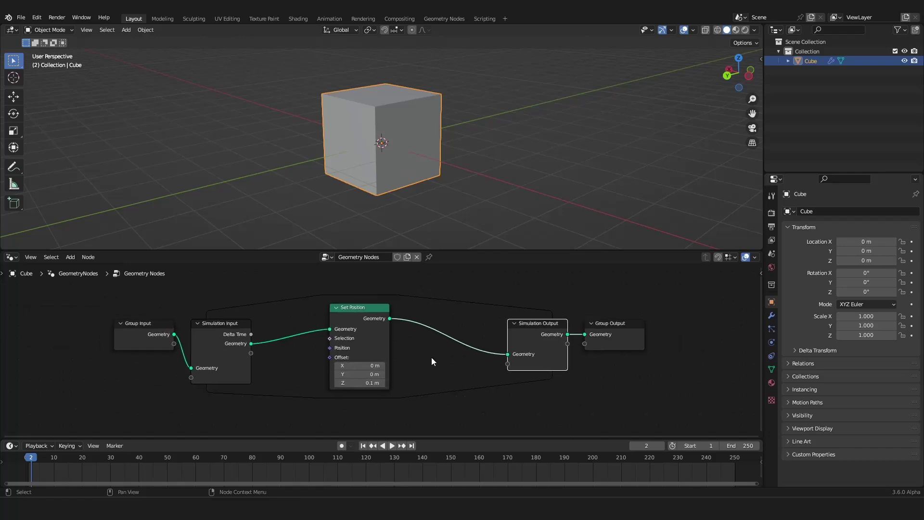
- Move Group Input and Simulation Input away from the other nodes and place Set Position beside Simulation Output
{"action": "scroll", "coordinate": [421, 357], "scroll_direction": "down", "scroll_amount": 4}
{"action": "left_click_drag", "start_coordinate": [306, 298], "coordinate": [214, 363]}
{"action": "left_click_drag", "start_coordinate": [279, 356], "coordinate": [203, 346]}
{"action": "scroll", "coordinate": [385, 358], "scroll_direction": "up", "scroll_amount": 2}
{"action": "left_click", "coordinate": [356, 325]}
{"action": "left_click_drag", "start_coordinate": [371, 322], "coordinate": [437, 324]}
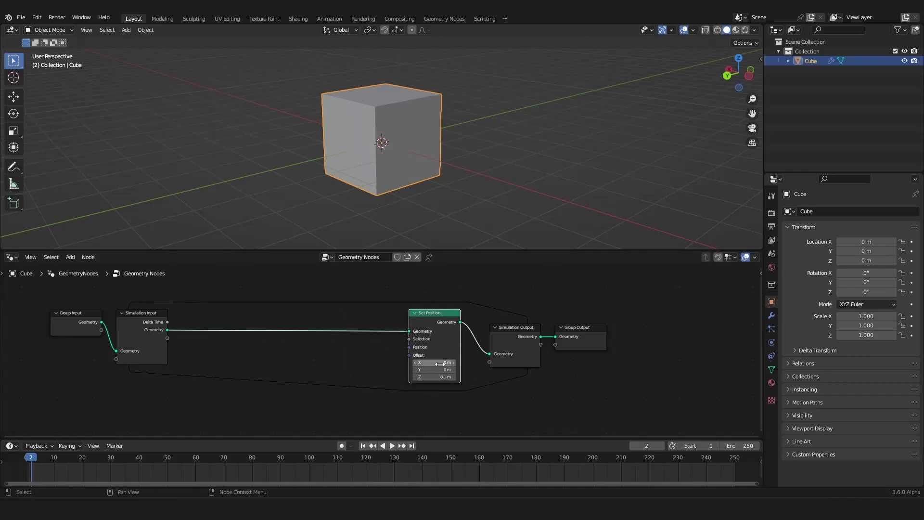
- Reset the Set Position node's Z offset to 0 m
{"action": "key", "text": "Escape"}
{"action": "scroll", "coordinate": [379, 358], "scroll_direction": "down", "scroll_amount": 5}
{"action": "middle_click_drag", "start_coordinate": [378, 357], "coordinate": [442, 362]}
{"action": "scroll", "coordinate": [441, 365], "scroll_direction": "up", "scroll_amount": 4}
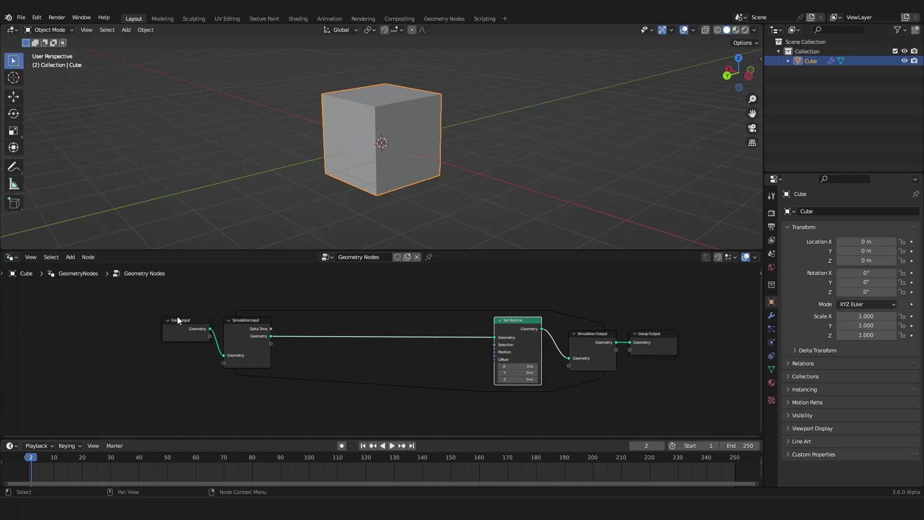
- Move Group Input well away from Simulation Input and cut the geometry link between them
{"action": "left_click_drag", "start_coordinate": [179, 322], "coordinate": [50, 335]}
{"action": "middle_click_drag", "start_coordinate": [207, 338], "coordinate": [334, 334]}
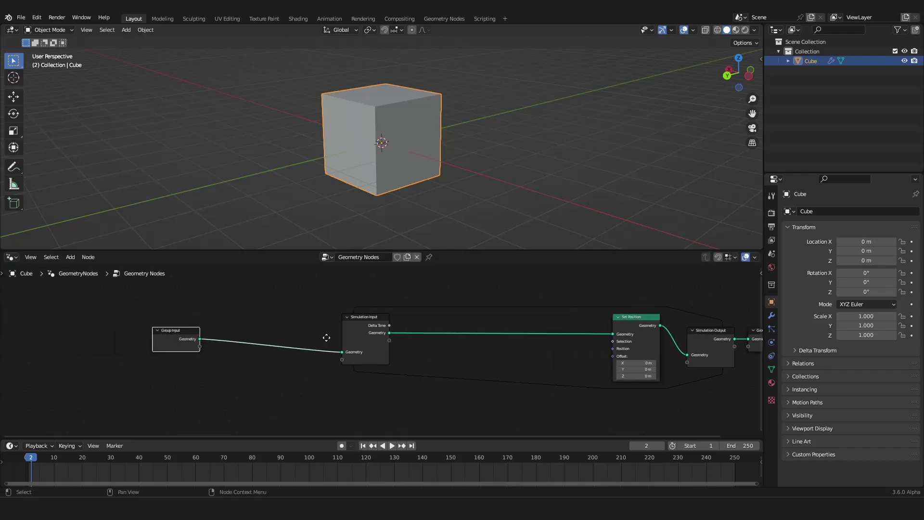
{"action": "scroll", "coordinate": [337, 336], "scroll_direction": "up", "scroll_amount": 1}
{"action": "mouse_move", "coordinate": [269, 310]}
{"action": "right_mouse_down", "text": "ctrl"}
{"action": "mouse_move", "coordinate": [266, 346]}
{"action": "mouse_move", "coordinate": [293, 284]}
{"action": "mouse_move", "coordinate": [260, 370]}
{"action": "mouse_move", "coordinate": [271, 292]}
{"action": "right_mouse_up", "text": "ctrl"}
{"action": "right_click_drag", "start_coordinate": [229, 329], "coordinate": [244, 367], "text": "ctrl"}
{"action": "right_click_drag", "start_coordinate": [299, 340], "coordinate": [293, 344], "text": "ctrl"}
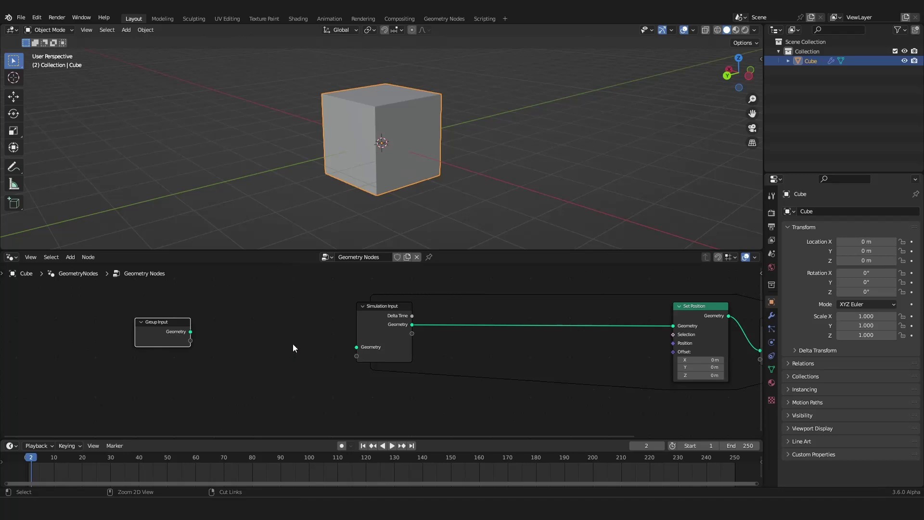
{"action": "right_click_drag", "start_coordinate": [256, 290], "coordinate": [267, 407], "text": "ctrl"}
{"action": "right_click_drag", "start_coordinate": [287, 354], "coordinate": [261, 299], "text": "ctrl"}
- Add a Grid node between Group Input and Simulation Input and connect its Mesh output to Simulation Input's Geometry
{"action": "key", "text": "shift+a"}
{"action": "left_click", "coordinate": [263, 300]}
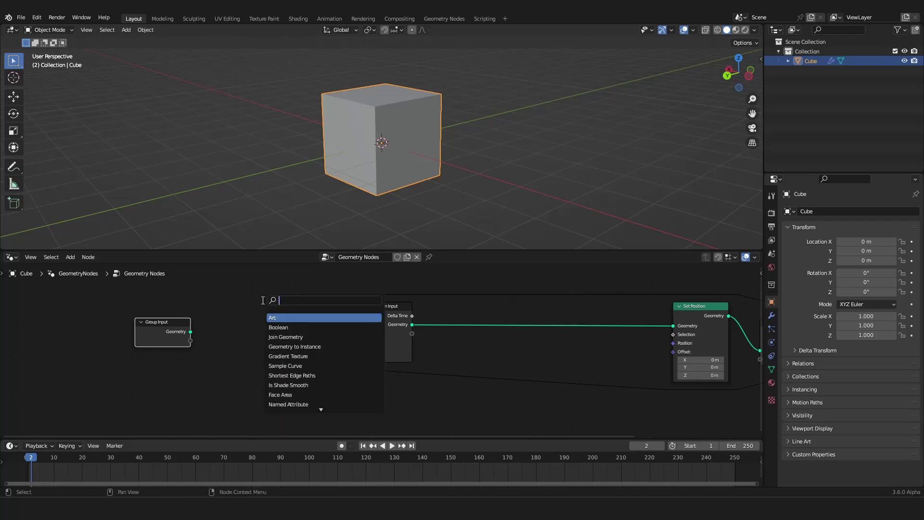
{"action": "type", "text": "grid"}
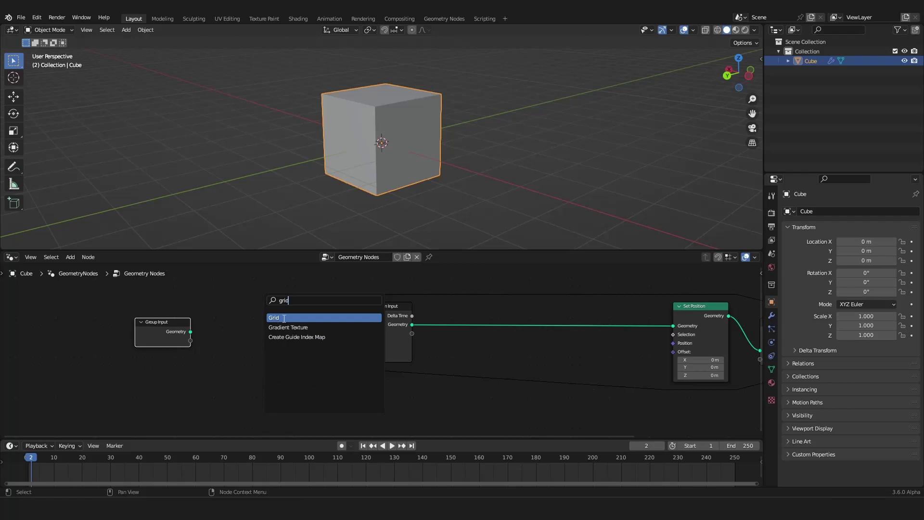
{"action": "left_click", "coordinate": [289, 318]}
{"action": "left_click", "coordinate": [270, 333]}
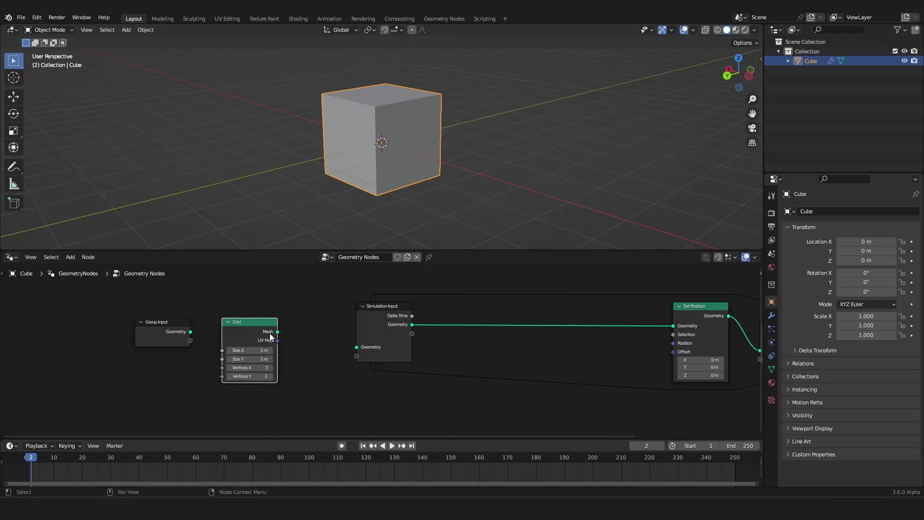
{"action": "left_click_drag", "start_coordinate": [278, 332], "coordinate": [356, 347]}
{"action": "key", "text": "Home"}
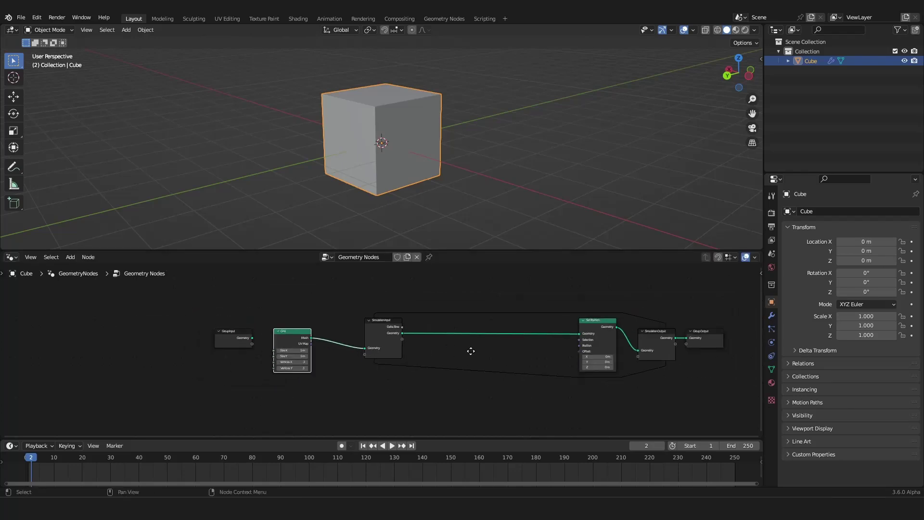
- Return the timeline to frame 1 and place the Grid node right beside Simulation Input
{"action": "middle_click_drag", "start_coordinate": [385, 222], "coordinate": [426, 175]}
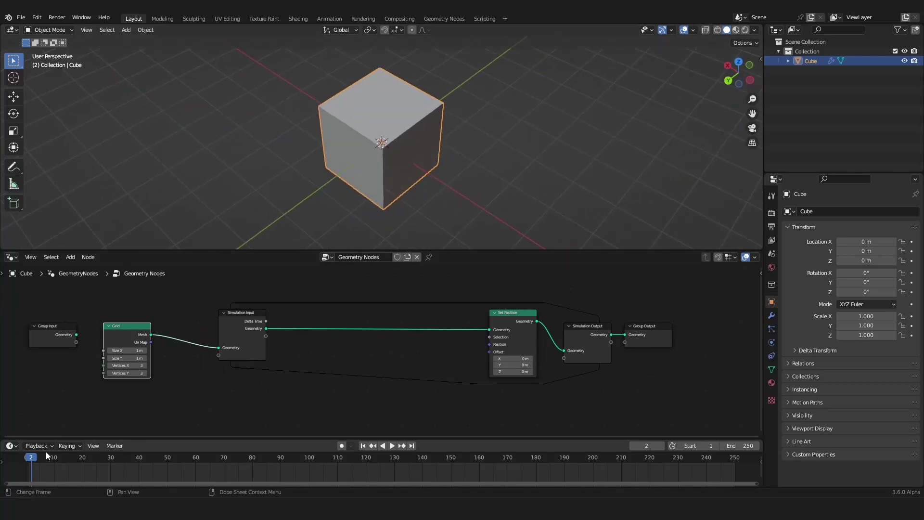
{"action": "left_click_drag", "start_coordinate": [46, 454], "coordinate": [28, 481]}
{"action": "scroll", "coordinate": [108, 334], "scroll_direction": "down", "scroll_amount": 1}
{"action": "middle_click_drag", "start_coordinate": [108, 334], "coordinate": [137, 321]}
{"action": "left_click_drag", "start_coordinate": [137, 320], "coordinate": [186, 308]}
{"action": "scroll", "coordinate": [460, 348], "scroll_direction": "up", "scroll_amount": 4}
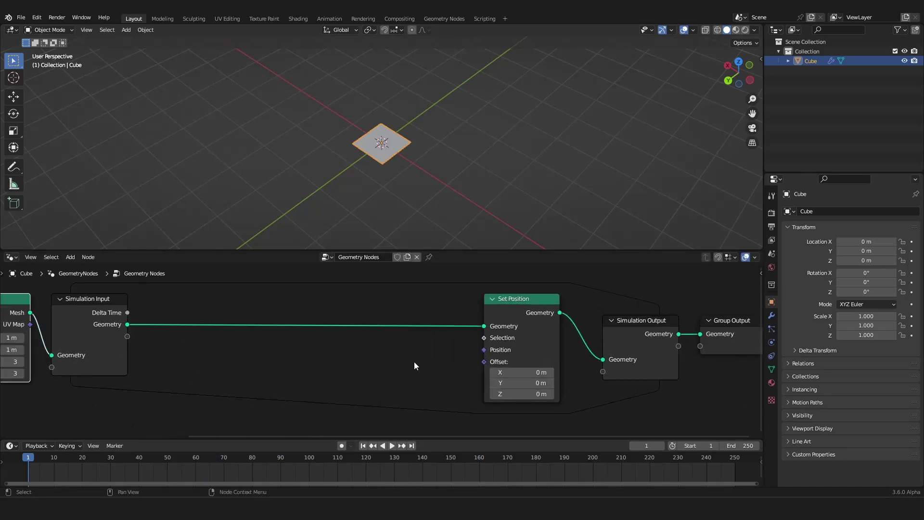
{"action": "scroll", "coordinate": [414, 362], "scroll_direction": "down", "scroll_amount": 2}
{"action": "middle_click_drag", "start_coordinate": [403, 366], "coordinate": [422, 362]}
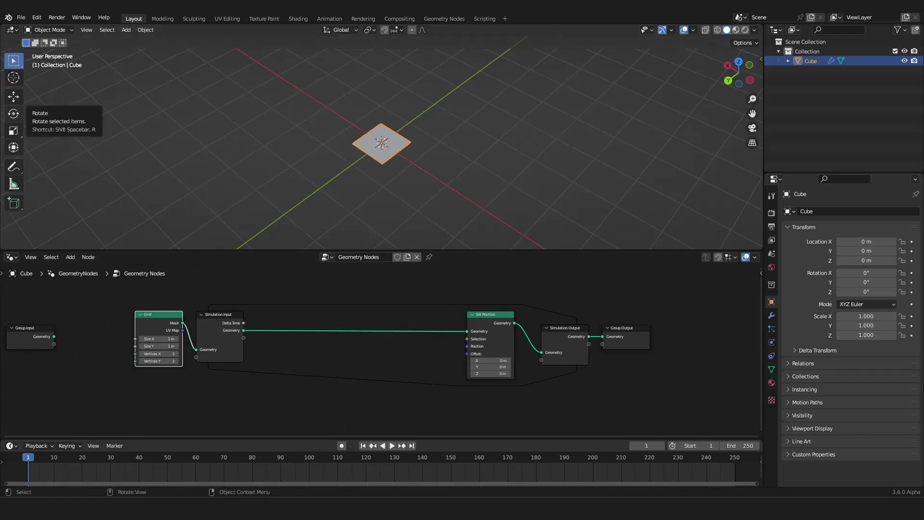
- Move the Grid node back next to Group Input, leaving a wide gap before Simulation Input
{"action": "scroll", "coordinate": [354, 350], "scroll_direction": "down", "scroll_amount": 2}
{"action": "middle_click_drag", "start_coordinate": [354, 351], "coordinate": [387, 348]}
{"action": "scroll", "coordinate": [387, 348], "scroll_direction": "up", "scroll_amount": 2}
{"action": "scroll", "coordinate": [237, 344], "scroll_direction": "down", "scroll_amount": 1}
{"action": "scroll", "coordinate": [240, 342], "scroll_direction": "up", "scroll_amount": 1}
{"action": "left_click_drag", "start_coordinate": [216, 300], "coordinate": [34, 322]}
{"action": "left_click_drag", "start_coordinate": [137, 299], "coordinate": [82, 300]}
{"action": "scroll", "coordinate": [87, 309], "scroll_direction": "down", "scroll_amount": 1}
{"action": "middle_click_drag", "start_coordinate": [123, 332], "coordinate": [164, 331]}
{"action": "scroll", "coordinate": [166, 332], "scroll_direction": "up", "scroll_amount": 1}
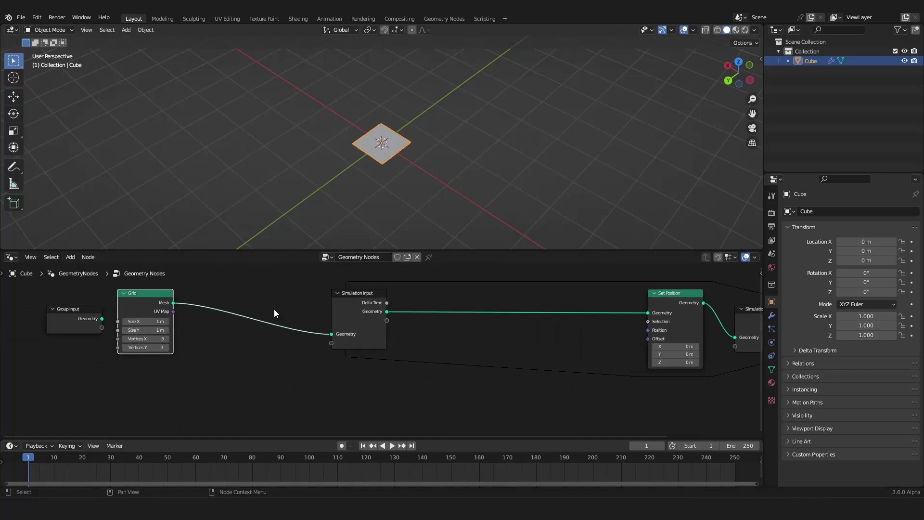
- Insert a Distribute Points on Faces node into the link between Grid and Simulation Input
{"action": "key", "text": "shift+a"}
{"action": "mouse_move", "coordinate": [250, 370]}
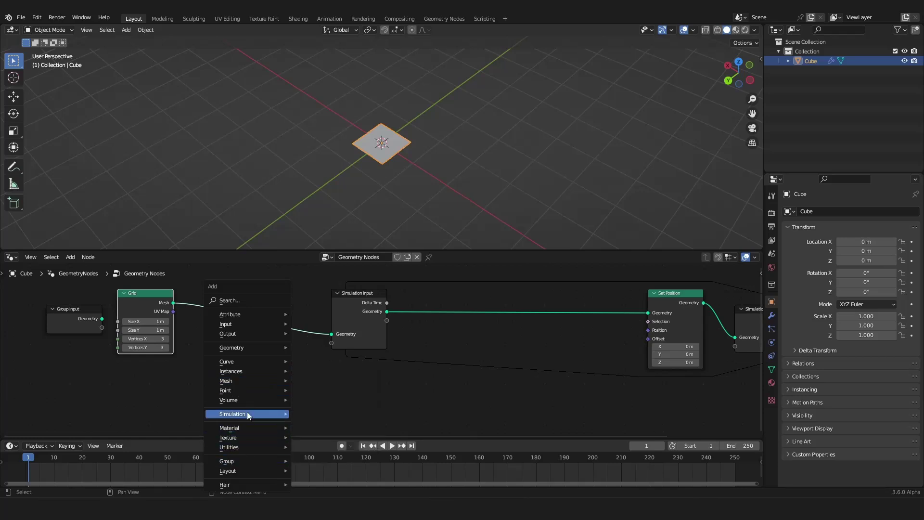
{"action": "mouse_move", "coordinate": [245, 392]}
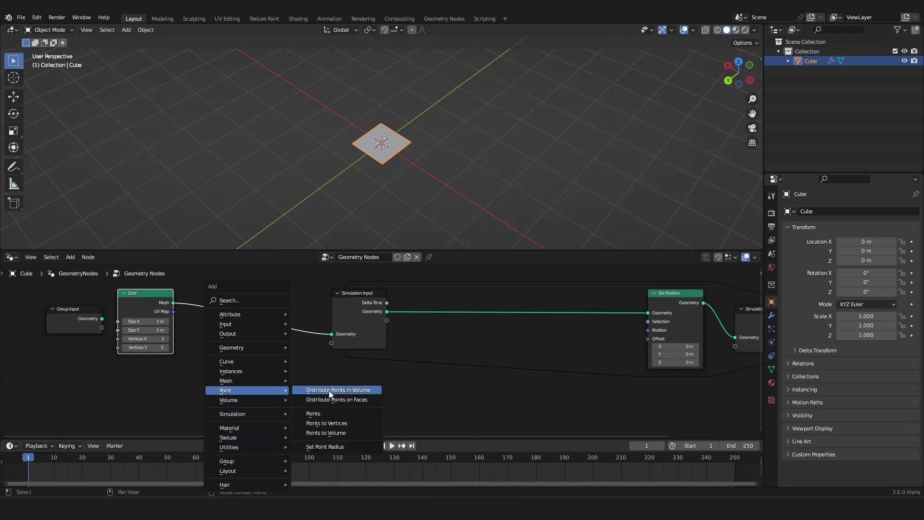
{"action": "left_click", "coordinate": [342, 399]}
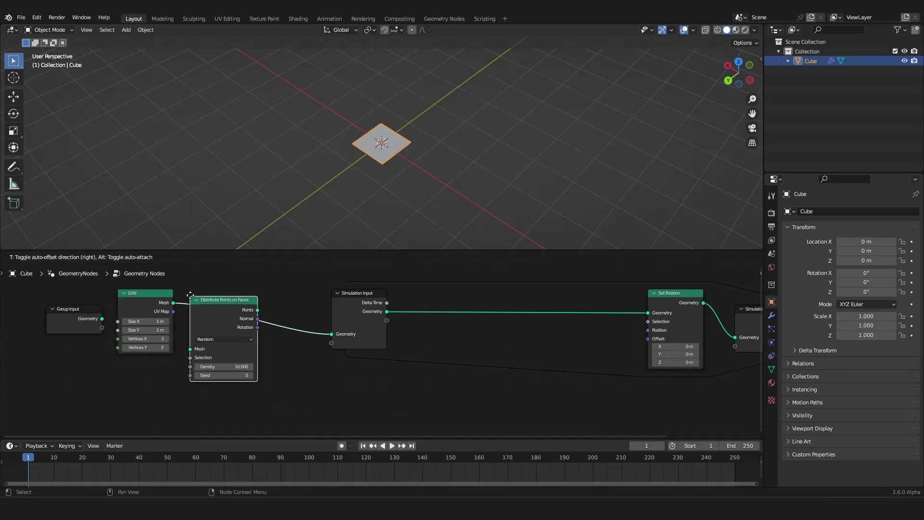
{"action": "left_click", "coordinate": [193, 294]}
{"action": "scroll", "coordinate": [364, 365], "scroll_direction": "down", "scroll_amount": 3}
{"action": "middle_click_drag", "start_coordinate": [299, 394], "coordinate": [278, 396]}
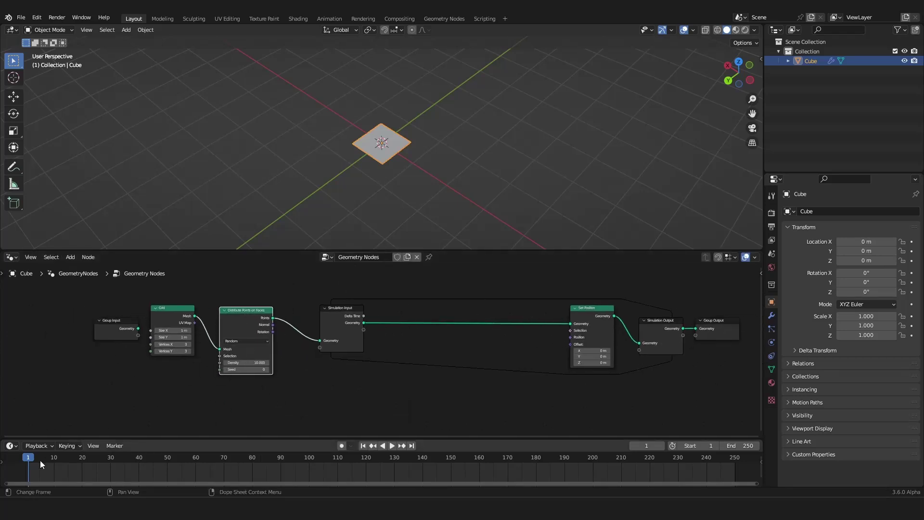
- Set the Distribute Points on Faces density to 1000 and replay the timeline from the start to refresh the points, stopping at frame 91
{"action": "key", "text": "space"}
{"action": "left_click", "coordinate": [100, 467]}
{"action": "left_click_drag", "start_coordinate": [222, 450], "coordinate": [153, 452]}
{"action": "key", "text": "space"}
{"action": "scroll", "coordinate": [378, 144], "scroll_direction": "up", "scroll_amount": 5}
{"action": "mouse_move", "coordinate": [403, 191]}
{"action": "middle_mouse_down"}
{"action": "mouse_move", "coordinate": [422, 179]}
{"action": "mouse_move", "coordinate": [413, 183]}
{"action": "middle_mouse_up"}
{"action": "scroll", "coordinate": [416, 177], "scroll_direction": "up", "scroll_amount": 4}
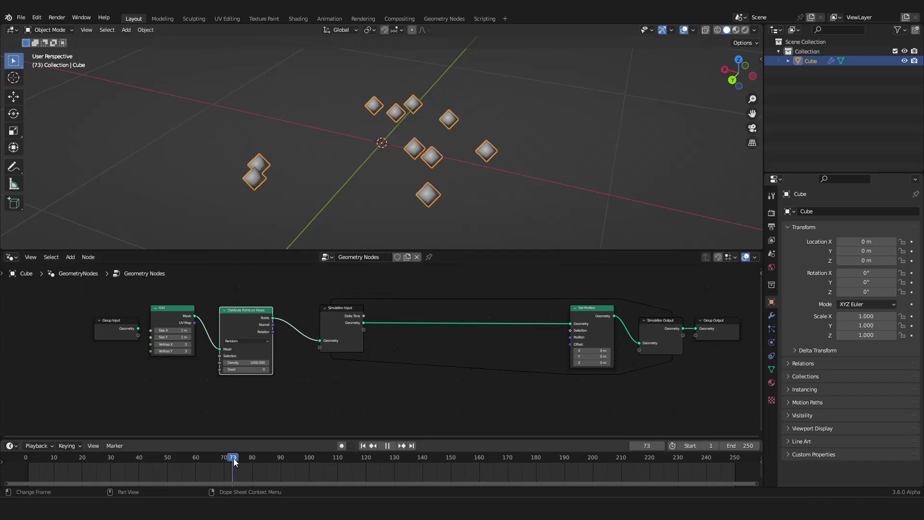
{"action": "left_click_drag", "start_coordinate": [258, 454], "coordinate": [284, 409]}
{"action": "key", "text": "space"}
{"action": "middle_click_drag", "start_coordinate": [448, 100], "coordinate": [447, 79]}
- Move Set Position and Simulation Output together toward Simulation Input, leaving a wide gap before Group Output
{"action": "scroll", "coordinate": [534, 327], "scroll_direction": "down", "scroll_amount": 5}
{"action": "middle_click_drag", "start_coordinate": [537, 332], "coordinate": [398, 324]}
{"action": "scroll", "coordinate": [399, 324], "scroll_direction": "up", "scroll_amount": 5}
{"action": "scroll", "coordinate": [443, 323], "scroll_direction": "up", "scroll_amount": 2}
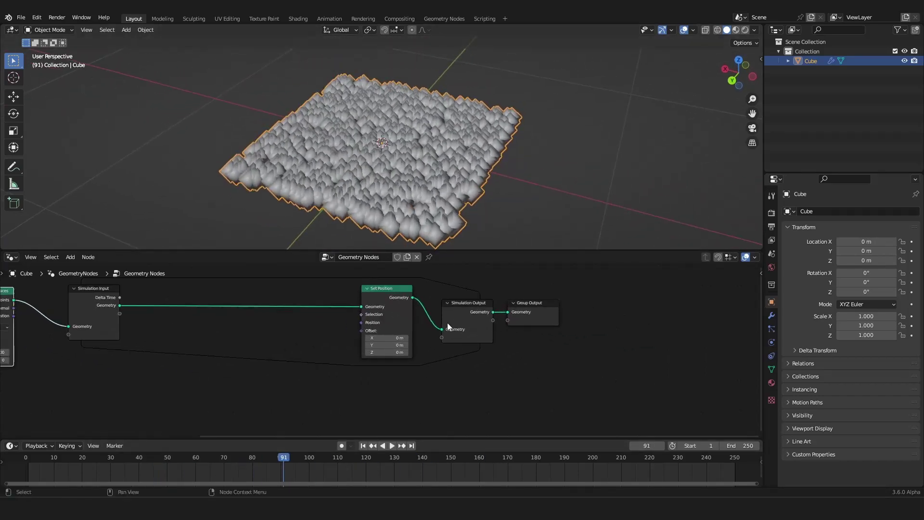
{"action": "left_click_drag", "start_coordinate": [459, 291], "coordinate": [407, 335]}
{"action": "left_click_drag", "start_coordinate": [466, 312], "coordinate": [350, 310]}
{"action": "scroll", "coordinate": [358, 324], "scroll_direction": "down", "scroll_amount": 3}
{"action": "key", "text": "Home"}
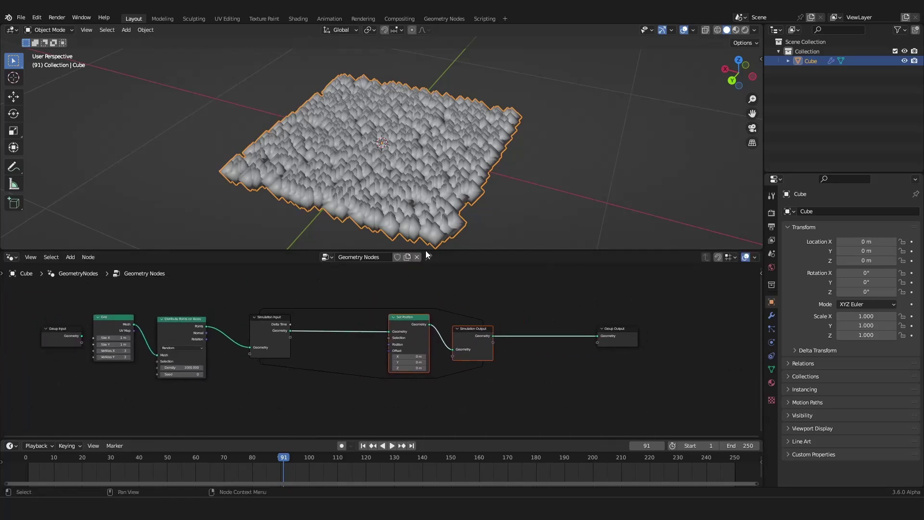
- Insert a Set Point Radius node into the link between Simulation Output and Group Output
{"action": "middle_click_drag", "start_coordinate": [460, 314], "coordinate": [329, 328]}
{"action": "scroll", "coordinate": [385, 330], "scroll_direction": "up", "scroll_amount": 6}
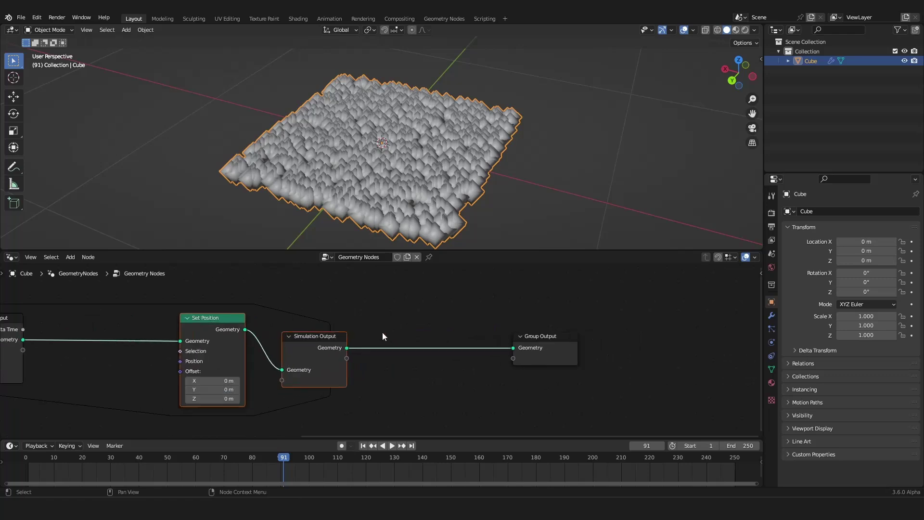
{"action": "key", "text": "shift+a"}
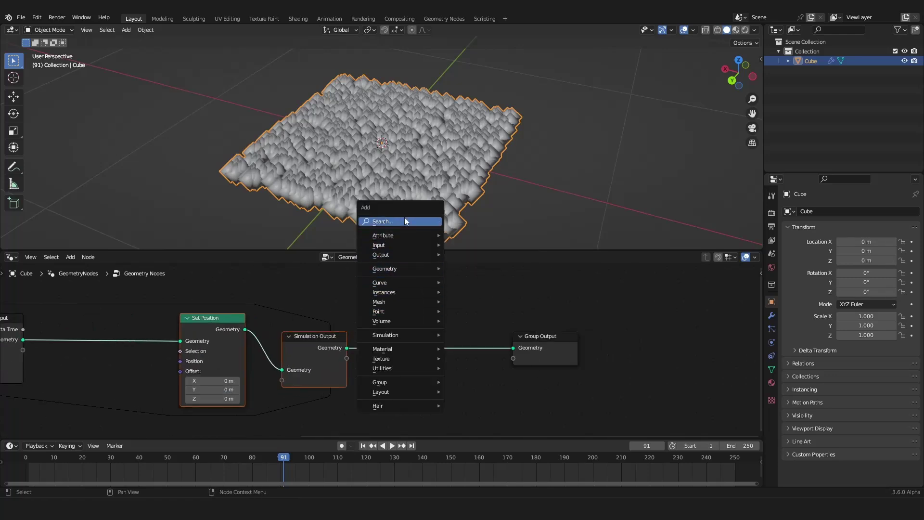
{"action": "mouse_move", "coordinate": [402, 315]}
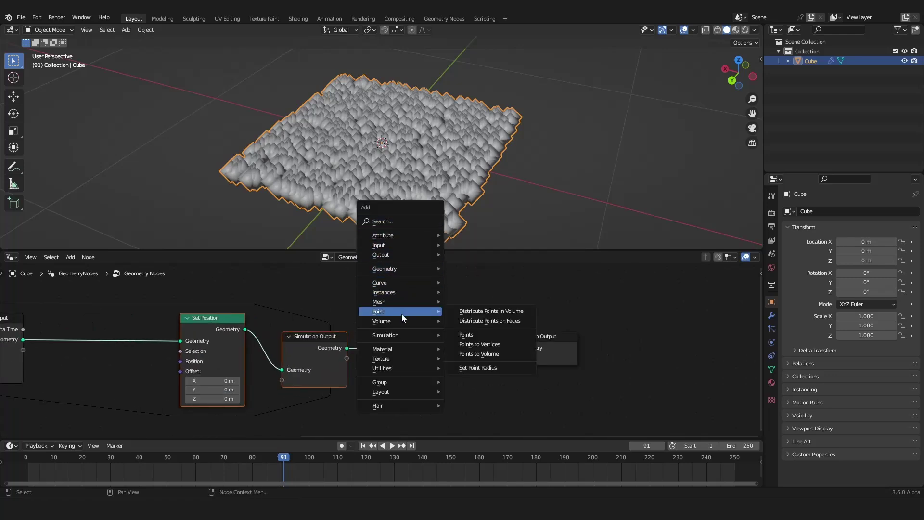
{"action": "left_click", "coordinate": [486, 369]}
{"action": "left_click", "coordinate": [436, 361]}
- Set the radius on the Set Point Radius node to 0.003 m
{"action": "left_click", "coordinate": [424, 361]}
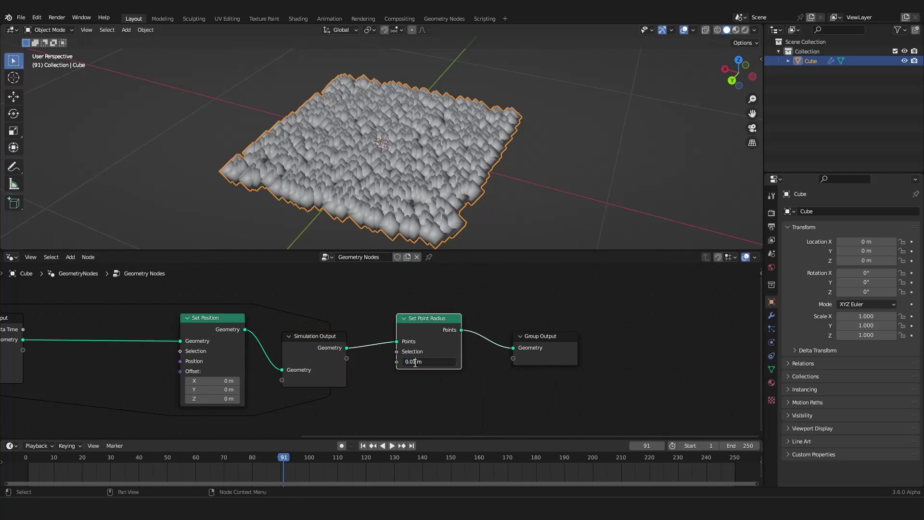
{"action": "key", "text": "Return"}
{"action": "middle_click_drag", "start_coordinate": [426, 210], "coordinate": [450, 308]}
{"action": "left_click", "coordinate": [419, 361]}
{"action": "type", "text": "0.003"}
{"action": "key", "text": "Return"}
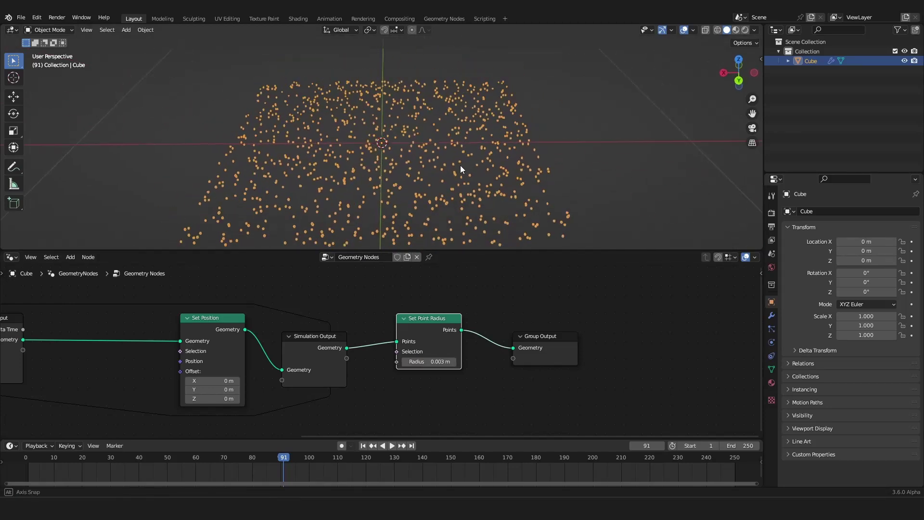
- Move the Set Position node closer to Simulation Output, widening the space after Simulation Input
{"action": "middle_click_drag", "start_coordinate": [460, 164], "coordinate": [400, 159]}
{"action": "scroll", "coordinate": [250, 378], "scroll_direction": "down", "scroll_amount": 5}
{"action": "middle_click_drag", "start_coordinate": [240, 391], "coordinate": [395, 385]}
{"action": "scroll", "coordinate": [397, 380], "scroll_direction": "up", "scroll_amount": 3}
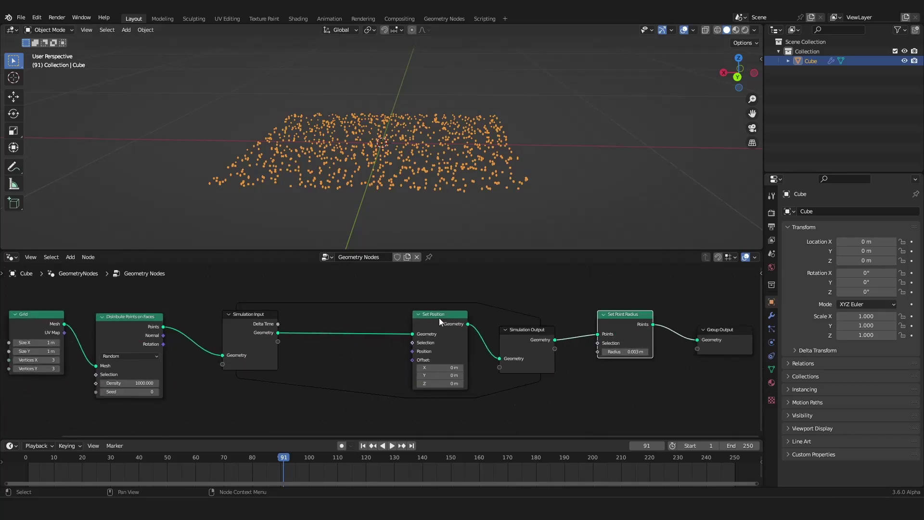
{"action": "left_click_drag", "start_coordinate": [442, 318], "coordinate": [459, 318]}
{"action": "scroll", "coordinate": [376, 352], "scroll_direction": "down", "scroll_amount": 4}
{"action": "middle_click_drag", "start_coordinate": [373, 352], "coordinate": [460, 344]}
{"action": "scroll", "coordinate": [460, 343], "scroll_direction": "up", "scroll_amount": 4}
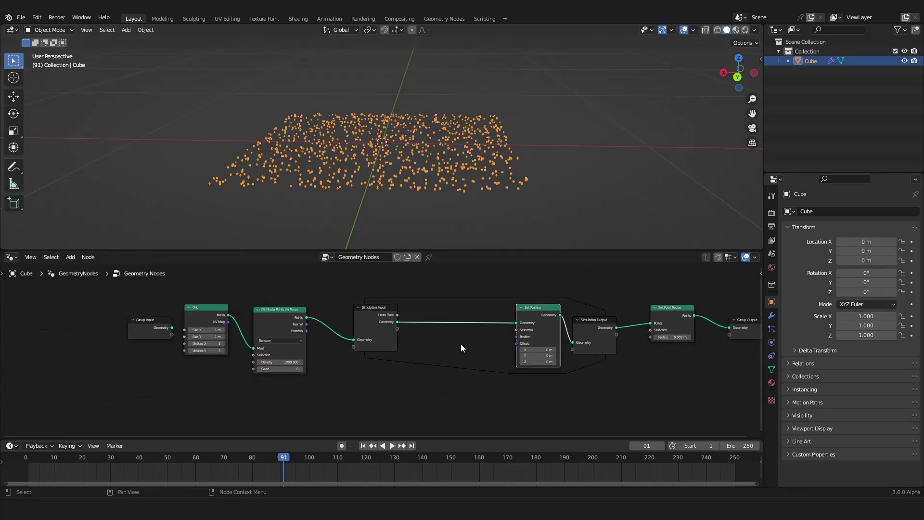
- Play the simulation briefly, stop it and return the timeline to frame 1
{"action": "key", "text": "space"}
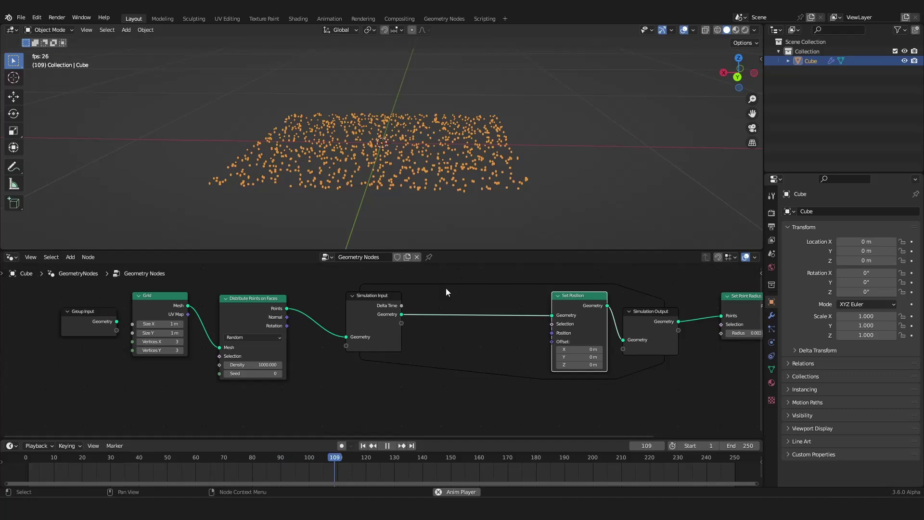
{"action": "key", "text": "space"}
{"action": "key", "text": "shift+Left"}
{"action": "key", "text": "Home"}
{"action": "key", "text": "g"}
{"action": "right_click", "coordinate": [522, 334]}
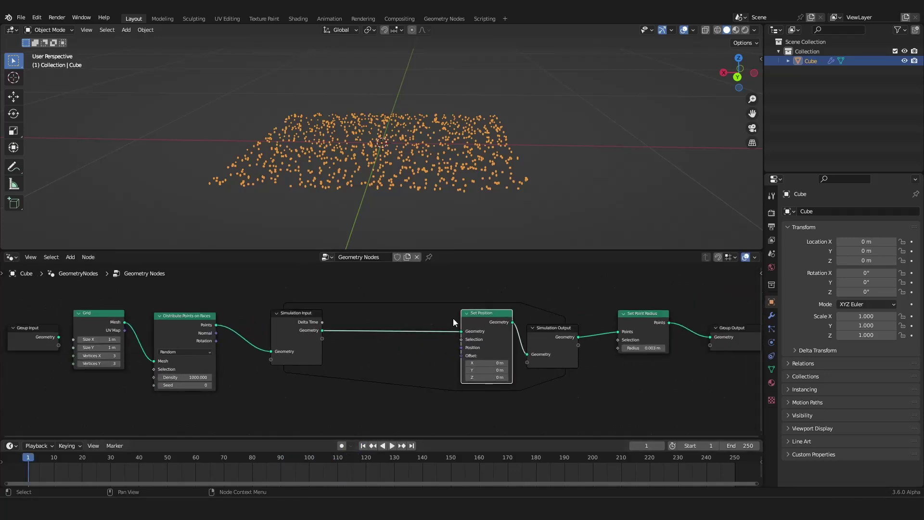
- Insert a Join Geometry node into the link between Simulation Input and Set Position
{"action": "scroll", "coordinate": [481, 332], "scroll_direction": "up", "scroll_amount": 3}
{"action": "scroll", "coordinate": [457, 337], "scroll_direction": "up", "scroll_amount": 1}
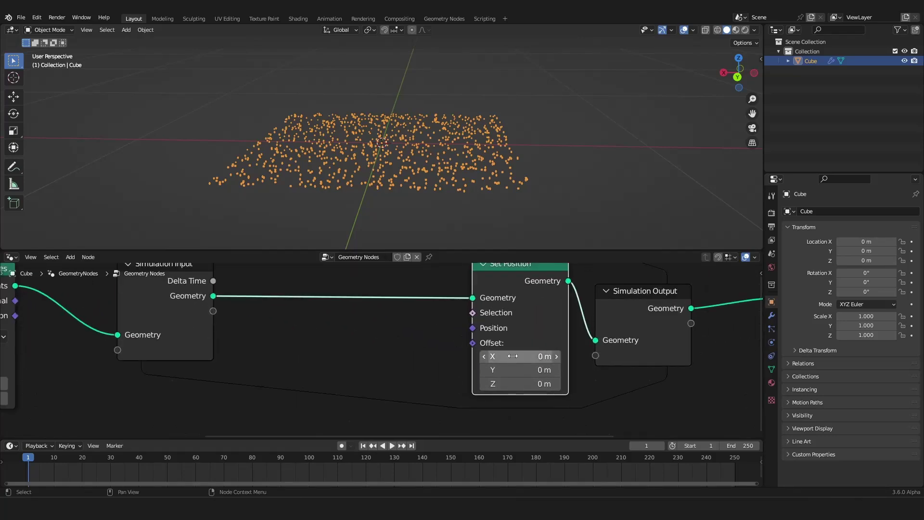
{"action": "scroll", "coordinate": [509, 331], "scroll_direction": "down", "scroll_amount": 6}
{"action": "middle_click_drag", "start_coordinate": [479, 311], "coordinate": [512, 327]}
{"action": "scroll", "coordinate": [424, 340], "scroll_direction": "up", "scroll_amount": 2}
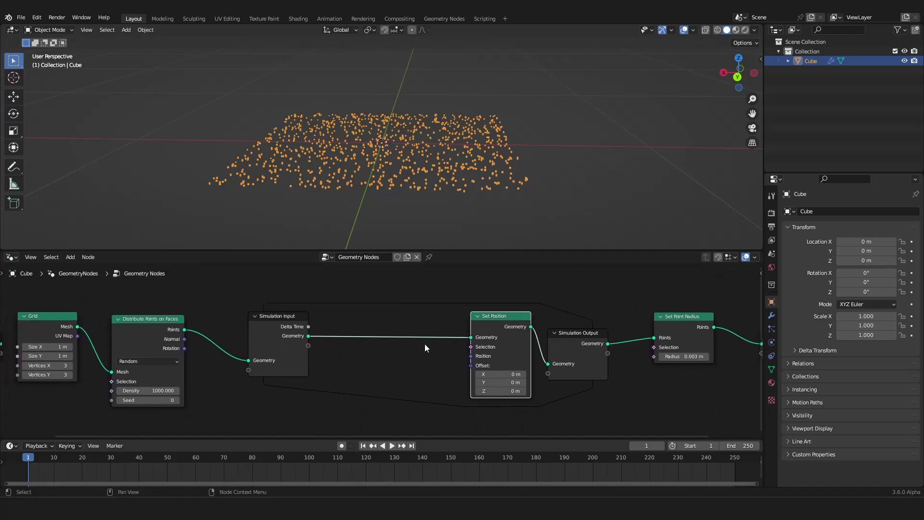
{"action": "key", "text": "shift+a"}
{"action": "type", "text": "jo"}
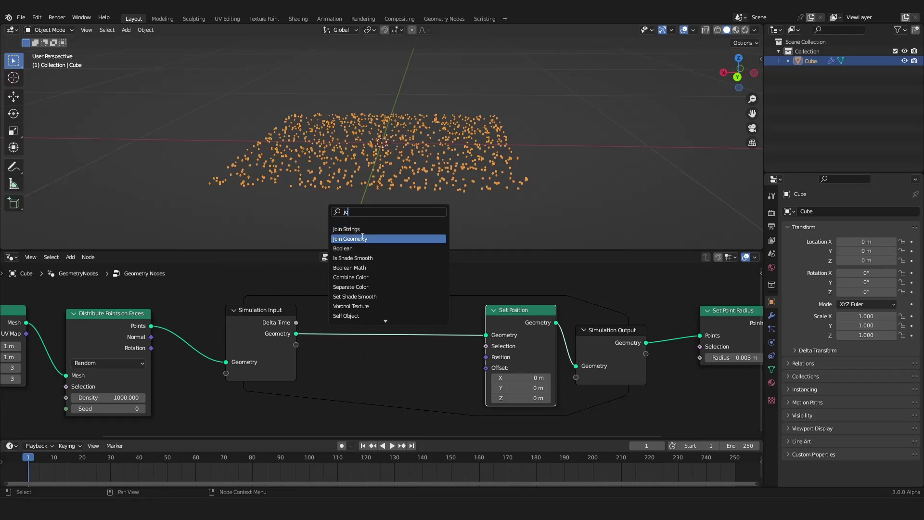
{"action": "left_click", "coordinate": [359, 239]}
{"action": "left_click", "coordinate": [359, 391]}
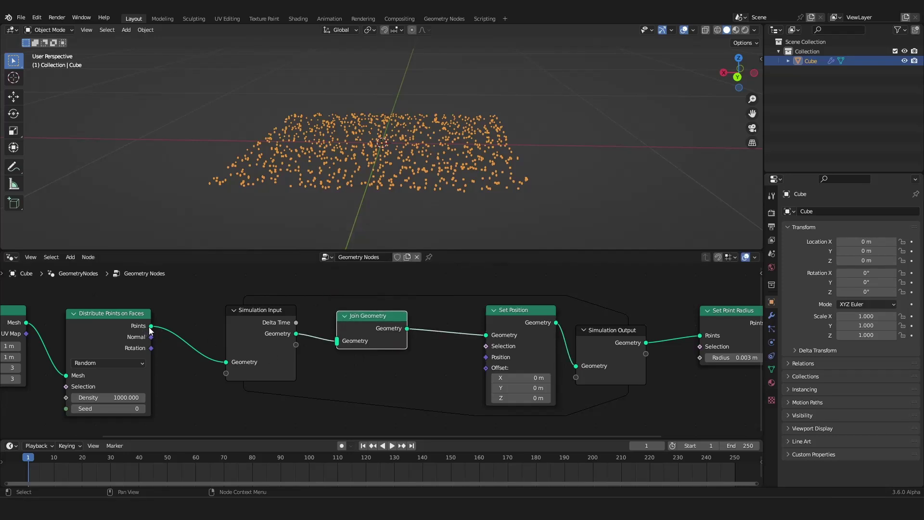
- Connect the Points output of Distribute Points on Faces to Join Geometry as a second input, keeping its link to Simulation Input
{"action": "left_click_drag", "start_coordinate": [149, 328], "coordinate": [145, 285]}
{"action": "left_click_drag", "start_coordinate": [187, 362], "coordinate": [337, 341]}
{"action": "key", "text": "Home"}
{"action": "middle_click_drag", "start_coordinate": [346, 368], "coordinate": [343, 359]}
{"action": "scroll", "coordinate": [344, 359], "scroll_direction": "up", "scroll_amount": 4}
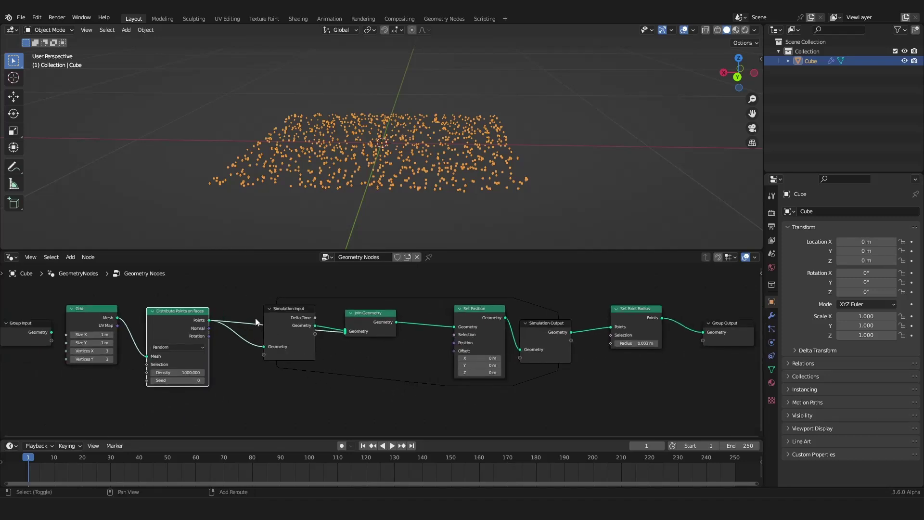
- Add two reroutes to the Points link into Join Geometry and route it underneath the Simulation Input node
{"action": "right_click_drag", "start_coordinate": [255, 321], "coordinate": [273, 333], "text": "shift"}
{"action": "key", "text": "g"}
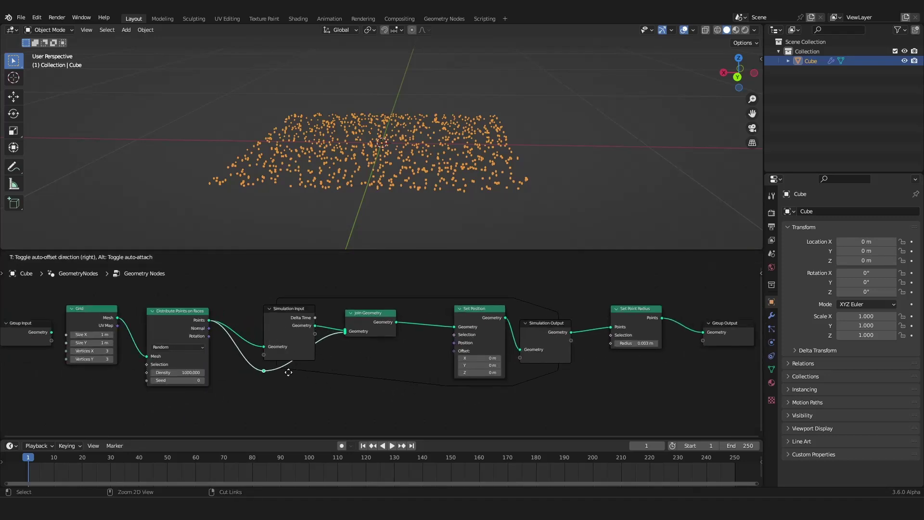
{"action": "left_click", "coordinate": [288, 372]}
{"action": "key", "text": "g"}
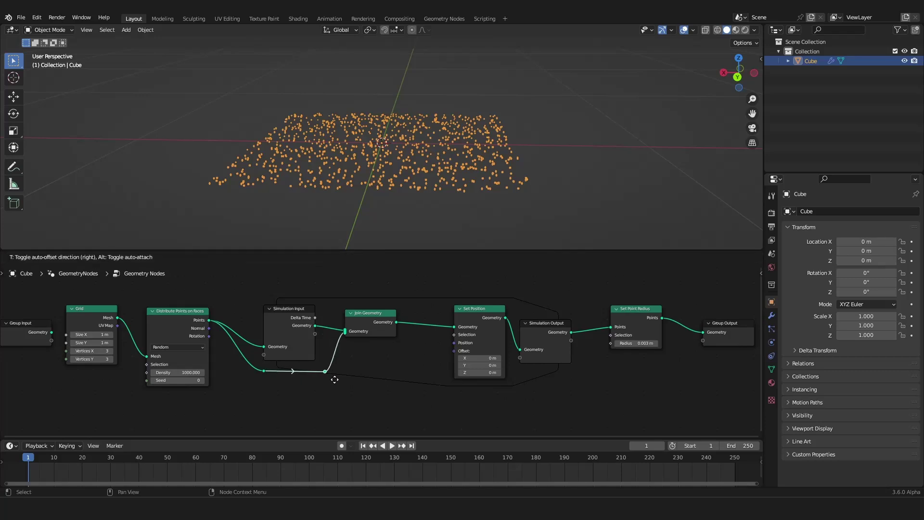
{"action": "left_click", "coordinate": [323, 375]}
{"action": "key", "text": "Home"}
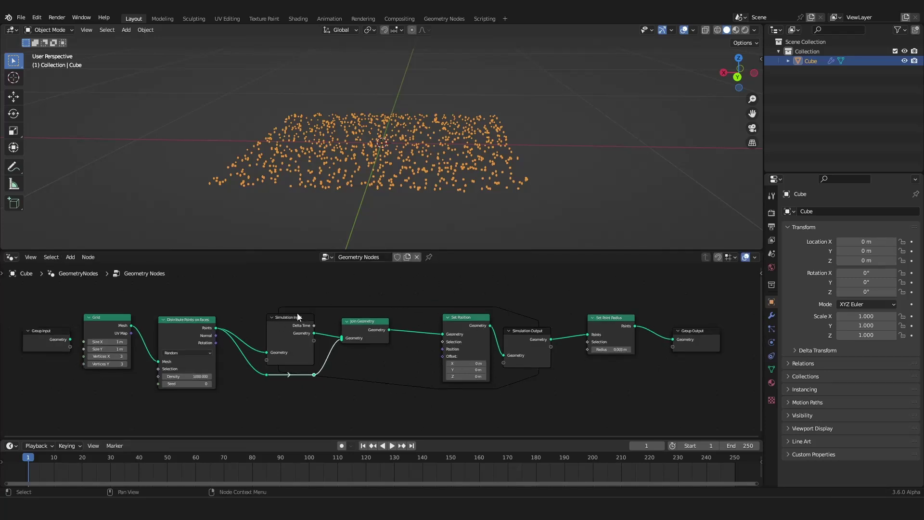
- Play the simulation with the joined points to examine it, then stop and return to frame 1
{"action": "scroll", "coordinate": [408, 169], "scroll_direction": "up", "scroll_amount": 6}
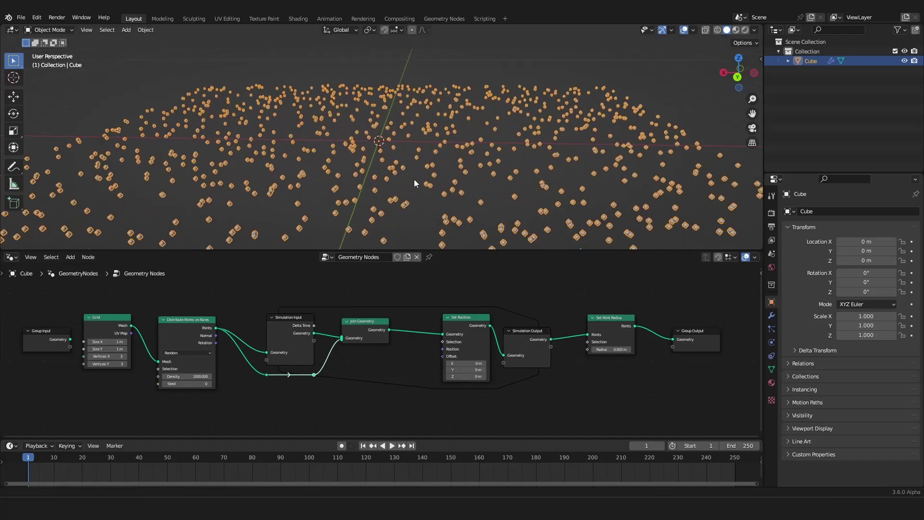
{"action": "key", "text": "space"}
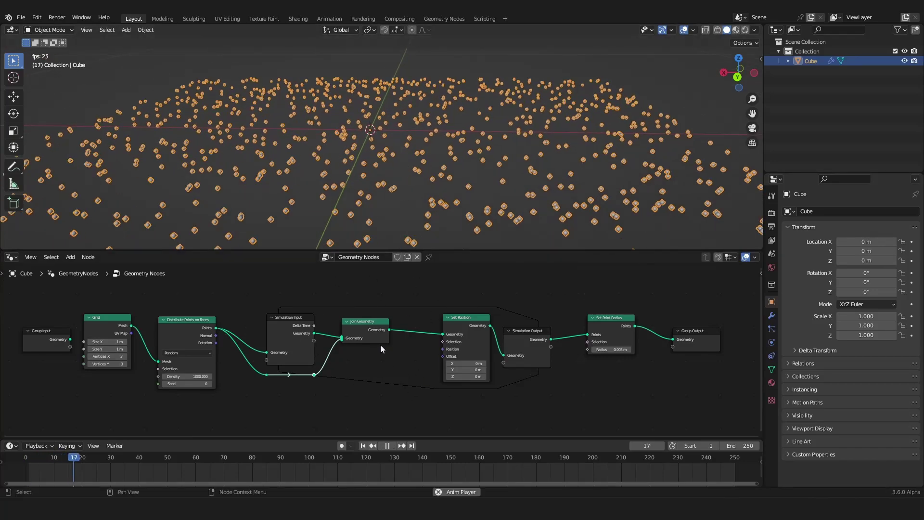
{"action": "key", "text": "space"}
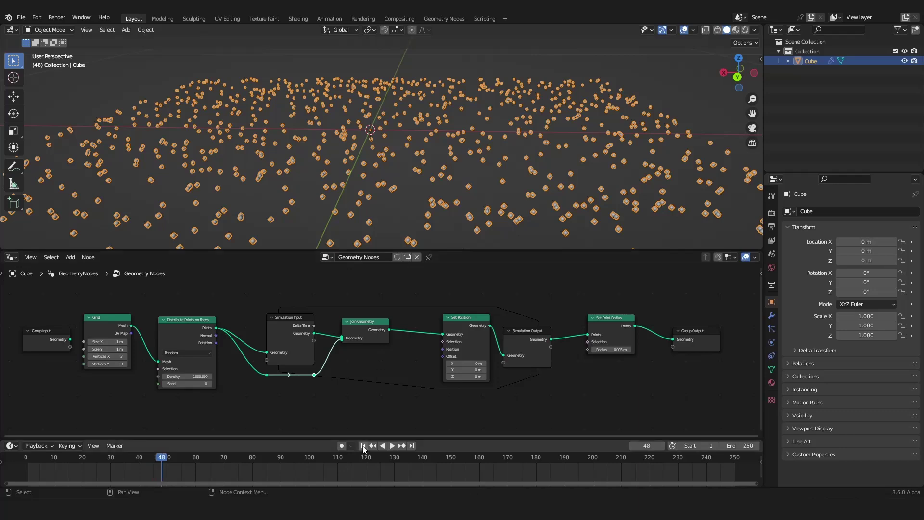
{"action": "left_click", "coordinate": [363, 445]}
- Set the Z offset of the Set Position node to 0.1 m
{"action": "scroll", "coordinate": [418, 320], "scroll_direction": "up", "scroll_amount": 4}
{"action": "middle_click_drag", "start_coordinate": [406, 333], "coordinate": [349, 324]}
{"action": "scroll", "coordinate": [432, 380], "scroll_direction": "up", "scroll_amount": 2}
{"action": "left_click", "coordinate": [432, 389]}
{"action": "type", "text": "0.1"}
{"action": "key", "text": "Return"}
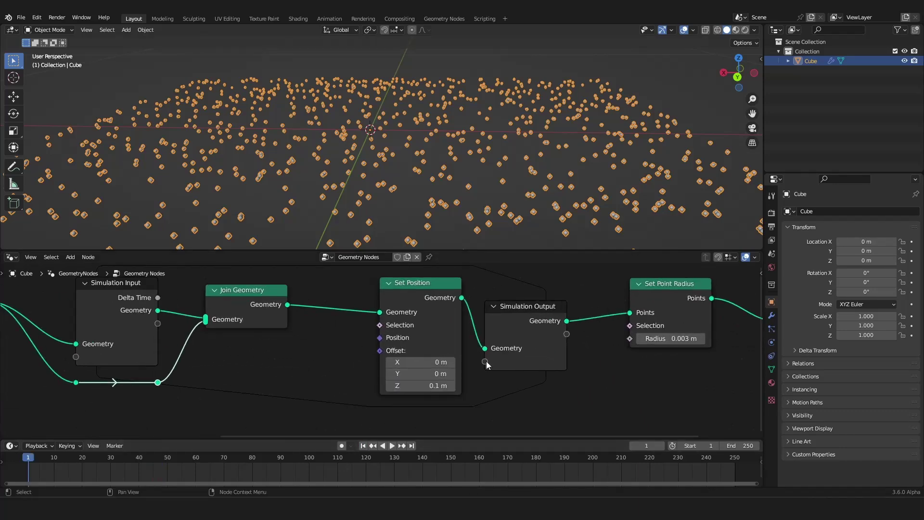
- Play the simulation from frame 1 and examine how the points stack upward, stopping at frame 140
{"action": "scroll", "coordinate": [392, 130], "scroll_direction": "down", "scroll_amount": 5}
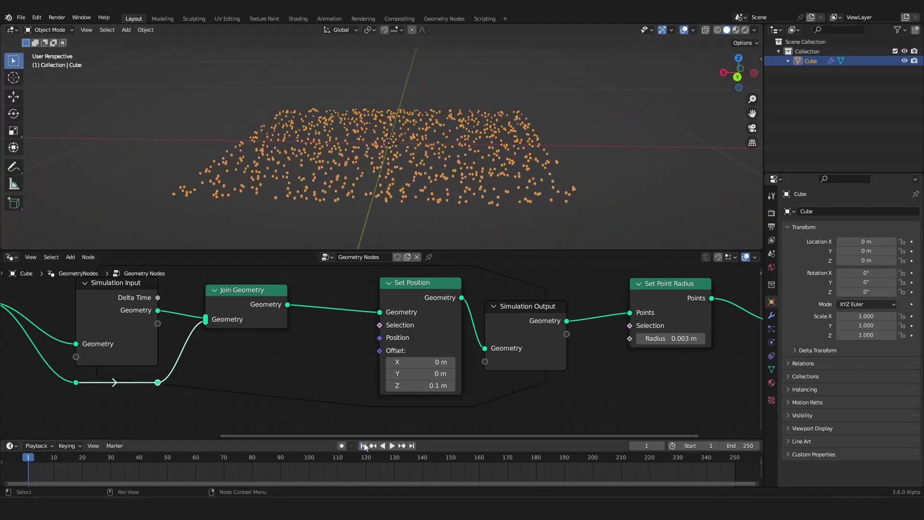
{"action": "key", "text": "space"}
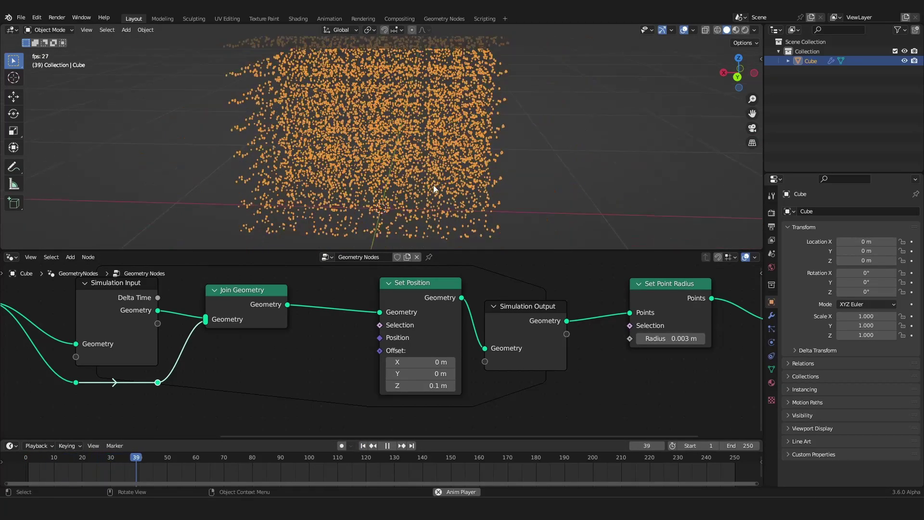
{"action": "middle_click_drag", "start_coordinate": [433, 146], "coordinate": [417, 94]}
{"action": "key", "text": "space"}
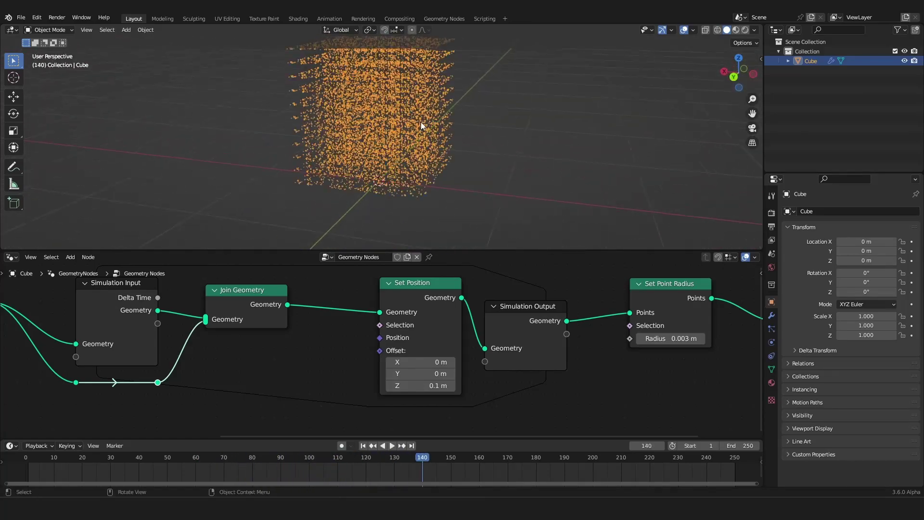
- Set the Z offset of Set Position to 0.01 m and return the timeline to frame 1
{"action": "left_click", "coordinate": [406, 387]}
{"action": "type", "text": "0"}
{"action": "key", "text": "Return"}
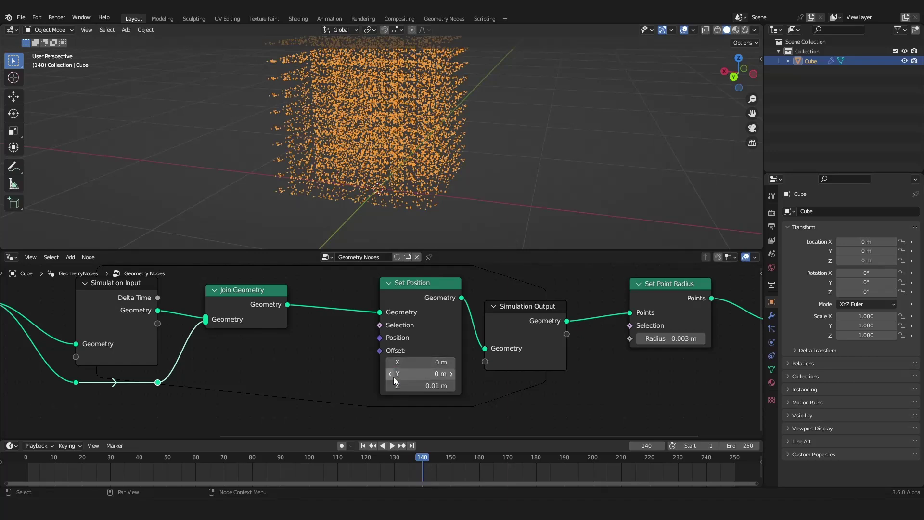
{"action": "left_click", "coordinate": [365, 447]}
- Play the simulation with the smaller offset and examine the rising point trails, stopping at frame 82
{"action": "key", "text": "space"}
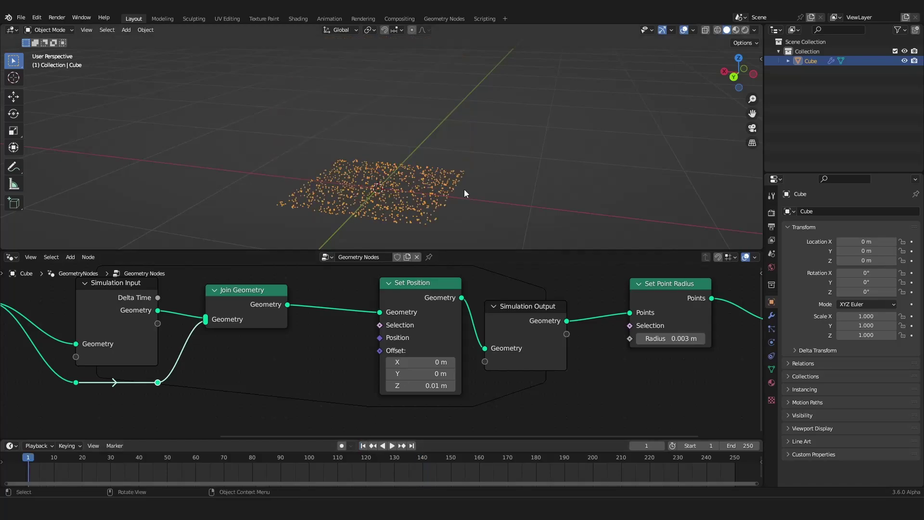
{"action": "scroll", "coordinate": [484, 186], "scroll_direction": "up", "scroll_amount": 2}
{"action": "mouse_move", "coordinate": [484, 186]}
{"action": "middle_mouse_down"}
{"action": "mouse_move", "coordinate": [509, 237]}
{"action": "mouse_move", "coordinate": [513, 215]}
{"action": "mouse_move", "coordinate": [484, 206]}
{"action": "mouse_move", "coordinate": [487, 169]}
{"action": "middle_mouse_up"}
{"action": "key", "text": "space"}
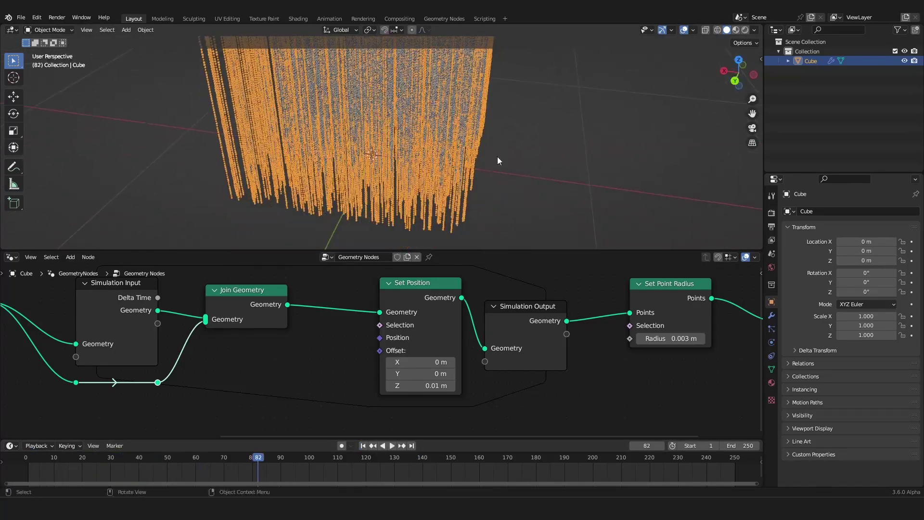
{"action": "scroll", "coordinate": [377, 348], "scroll_direction": "down", "scroll_amount": 5}
{"action": "middle_click_drag", "start_coordinate": [328, 342], "coordinate": [393, 336]}
{"action": "scroll", "coordinate": [395, 337], "scroll_direction": "up", "scroll_amount": 1}
{"action": "mouse_move", "coordinate": [469, 308]}
{"action": "left_mouse_down"}
{"action": "mouse_move", "coordinate": [474, 318]}
{"action": "mouse_move", "coordinate": [466, 314]}
{"action": "left_mouse_up"}
{"action": "right_click", "coordinate": [466, 314]}
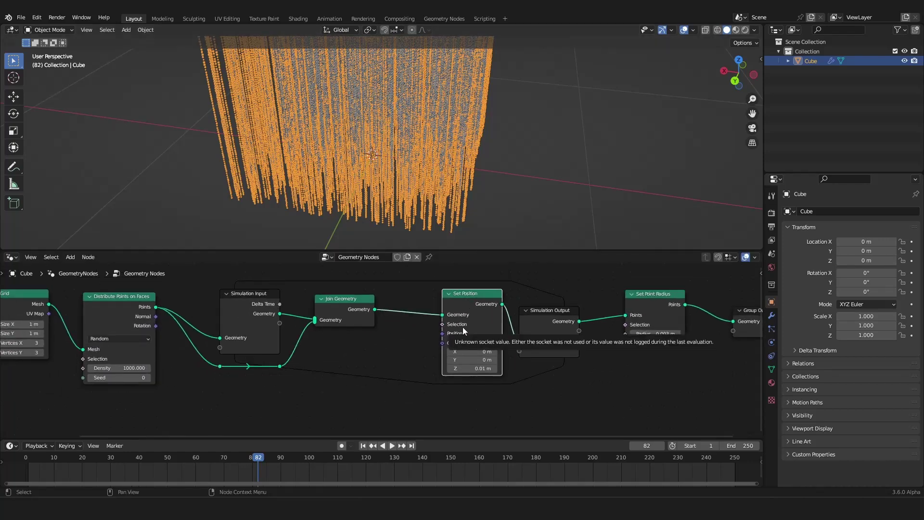
- Move the Set Position node closer to Join Geometry and reset its X, Y and Z offset to 0 m
{"action": "scroll", "coordinate": [501, 358], "scroll_direction": "up", "scroll_amount": 3}
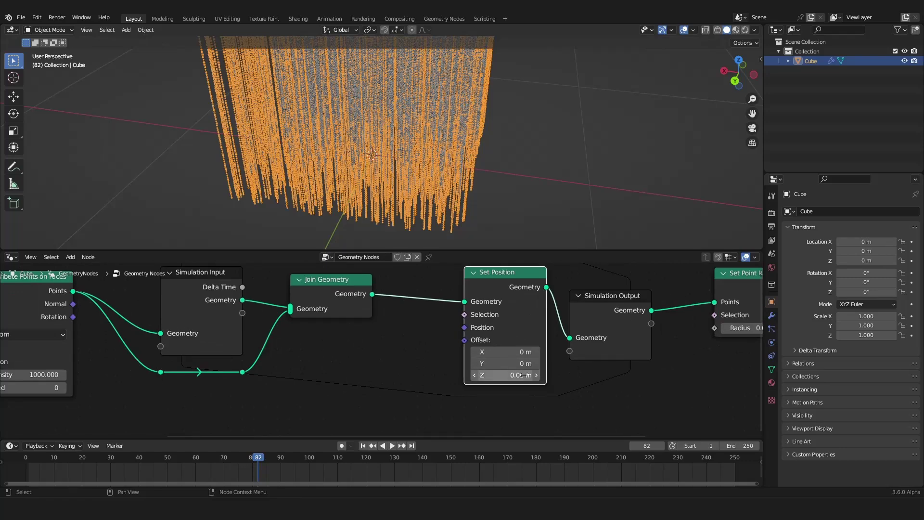
{"action": "scroll", "coordinate": [452, 168], "scroll_direction": "down", "scroll_amount": 4}
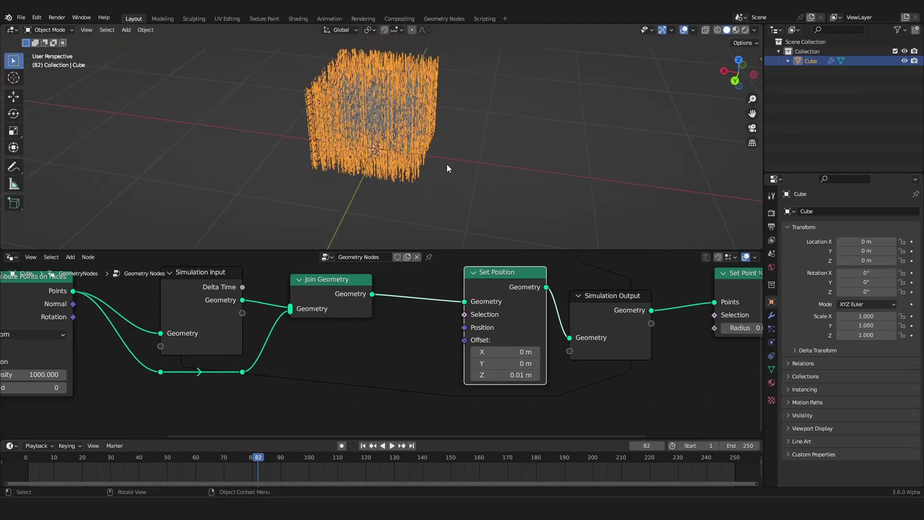
{"action": "middle_click_drag", "start_coordinate": [455, 141], "coordinate": [444, 96], "text": "shift"}
{"action": "scroll", "coordinate": [455, 157], "scroll_direction": "up", "scroll_amount": 5}
{"action": "scroll", "coordinate": [443, 96], "scroll_direction": "up", "scroll_amount": 5}
{"action": "scroll", "coordinate": [426, 339], "scroll_direction": "down", "scroll_amount": 4}
{"action": "left_click_drag", "start_coordinate": [472, 316], "coordinate": [427, 303]}
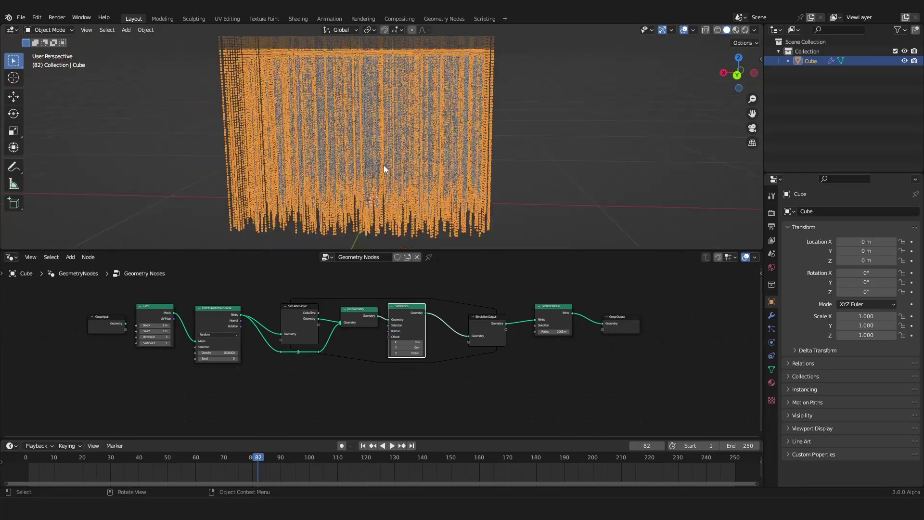
{"action": "middle_click_drag", "start_coordinate": [383, 166], "coordinate": [383, 190]}
{"action": "scroll", "coordinate": [397, 361], "scroll_direction": "up", "scroll_amount": 2}
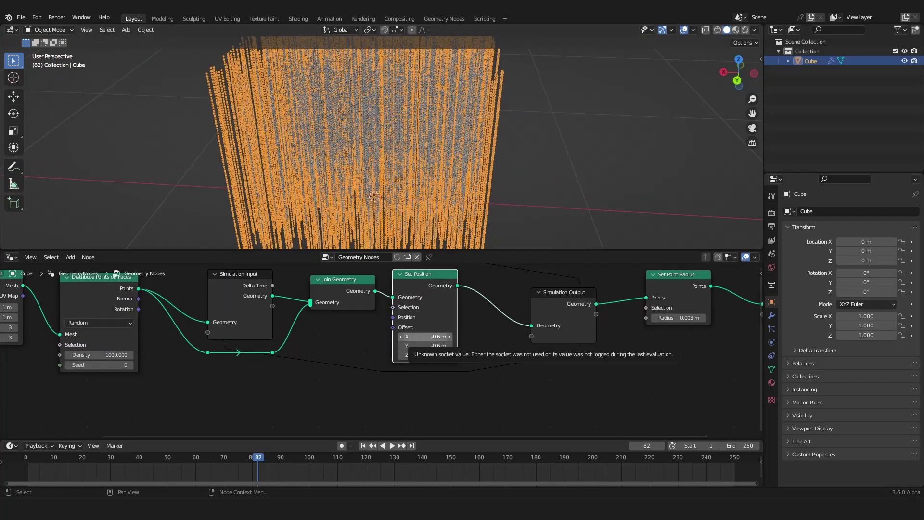
{"action": "left_click", "coordinate": [423, 334]}
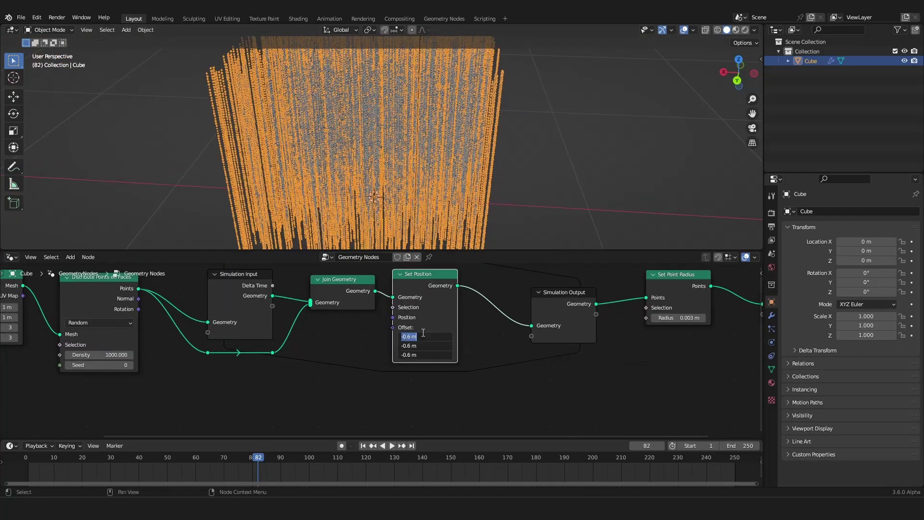
{"action": "key", "text": "Return"}
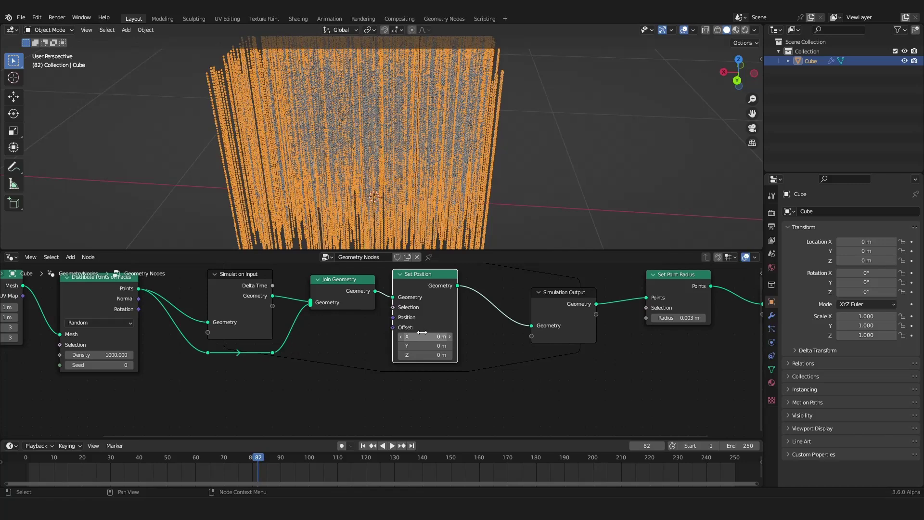
- Add a Voronoi Texture node below the simulation zone and connect its Position output to the Set Position node's Offset
{"action": "scroll", "coordinate": [418, 335], "scroll_direction": "down", "scroll_amount": 4}
{"action": "middle_click_drag", "start_coordinate": [333, 355], "coordinate": [366, 330]}
{"action": "scroll", "coordinate": [379, 312], "scroll_direction": "up", "scroll_amount": 3}
{"action": "key", "text": "shift+a"}
{"action": "left_click", "coordinate": [376, 300]}
{"action": "type", "text": "vo"}
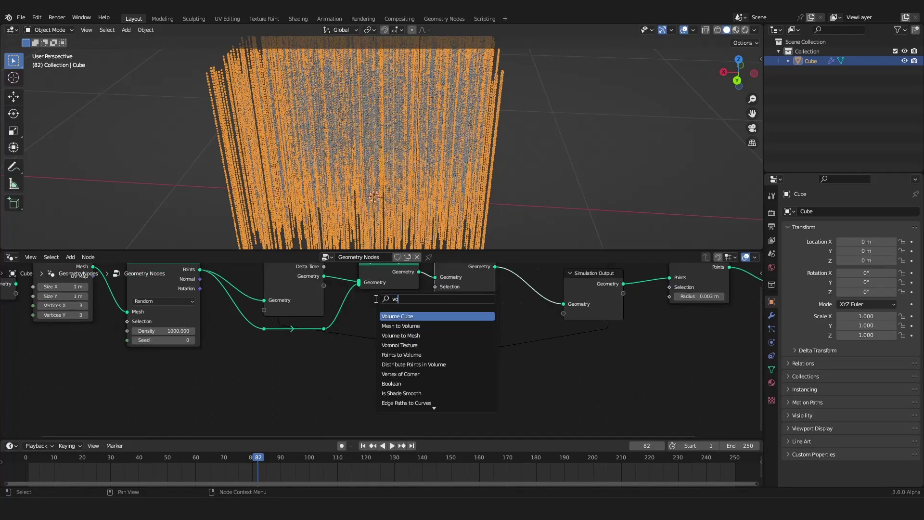
{"action": "type", "text": "r"}
{"action": "left_click", "coordinate": [403, 314]}
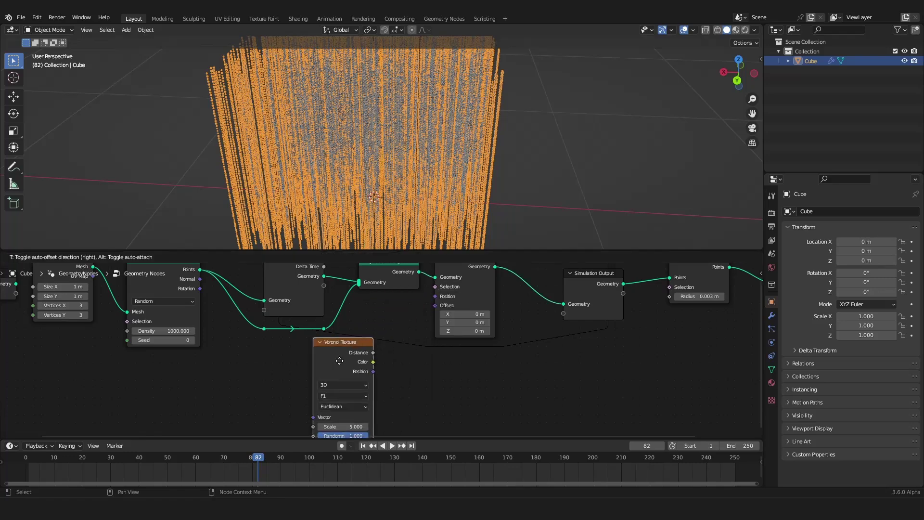
{"action": "left_click", "coordinate": [343, 370]}
{"action": "left_click_drag", "start_coordinate": [341, 371], "coordinate": [435, 305]}
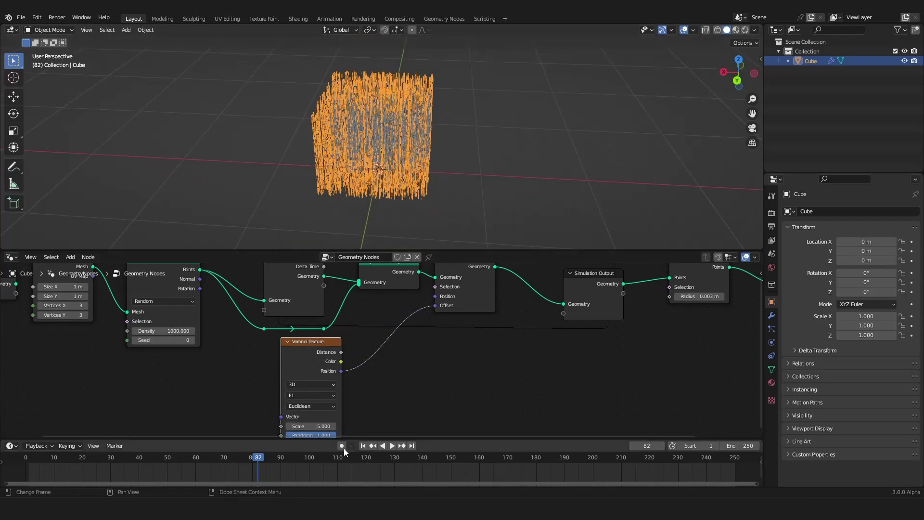
- Play the simulation from frame 1 and examine how the Voronoi offset scatters the points, stopping at frame 62
{"action": "left_click", "coordinate": [362, 446]}
{"action": "key", "text": "space"}
{"action": "scroll", "coordinate": [394, 197], "scroll_direction": "down", "scroll_amount": 6}
{"action": "scroll", "coordinate": [394, 197], "scroll_direction": "up", "scroll_amount": 9}
{"action": "key", "text": "space"}
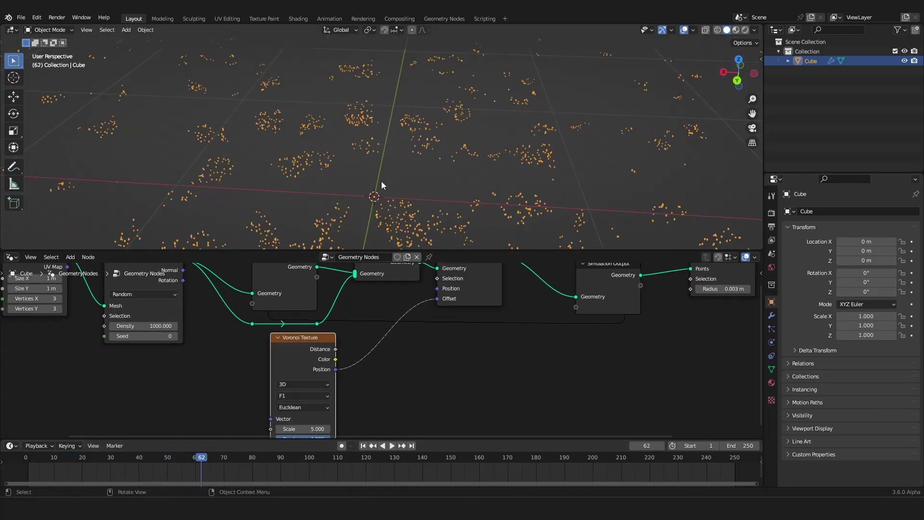
- Insert a Vector Math node set to Scale between Voronoi Texture and Set Position, with a scale of 0.020
{"action": "scroll", "coordinate": [383, 186], "scroll_direction": "down", "scroll_amount": 7}
{"action": "scroll", "coordinate": [384, 189], "scroll_direction": "up", "scroll_amount": 5}
{"action": "key", "text": "shift+a"}
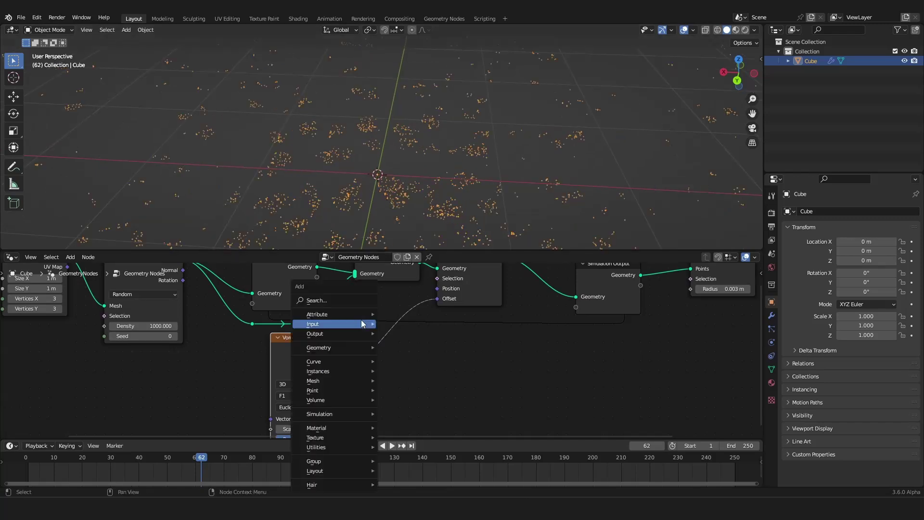
{"action": "left_click", "coordinate": [346, 301]}
{"action": "type", "text": "vect"}
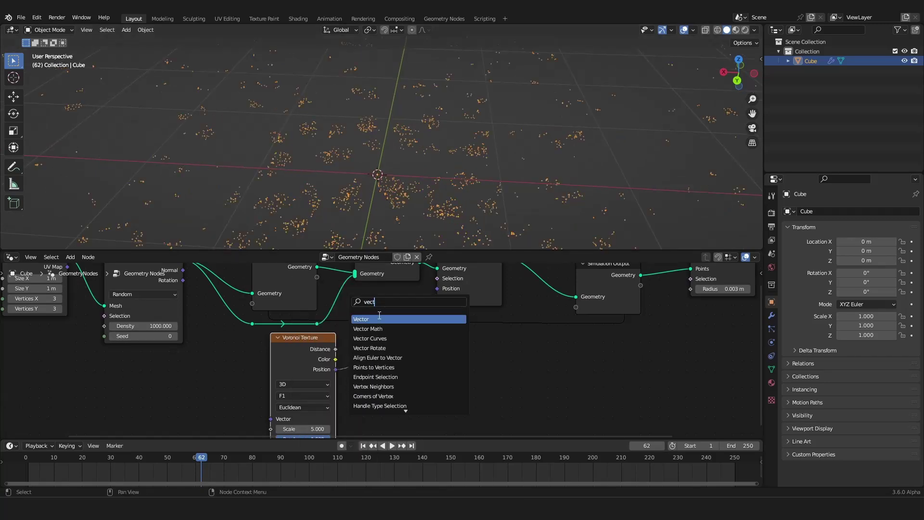
{"action": "left_click", "coordinate": [379, 329]}
{"action": "left_click", "coordinate": [401, 334]}
{"action": "left_click", "coordinate": [401, 334]}
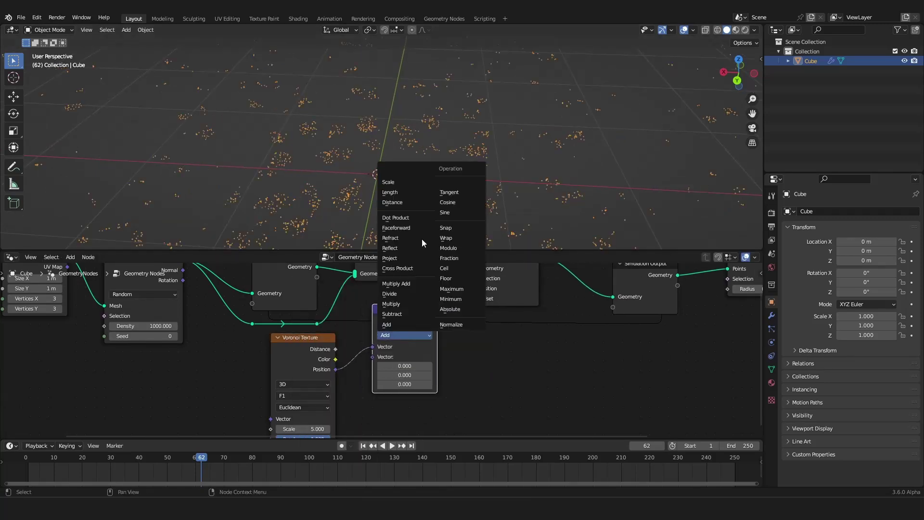
{"action": "left_click", "coordinate": [403, 182]}
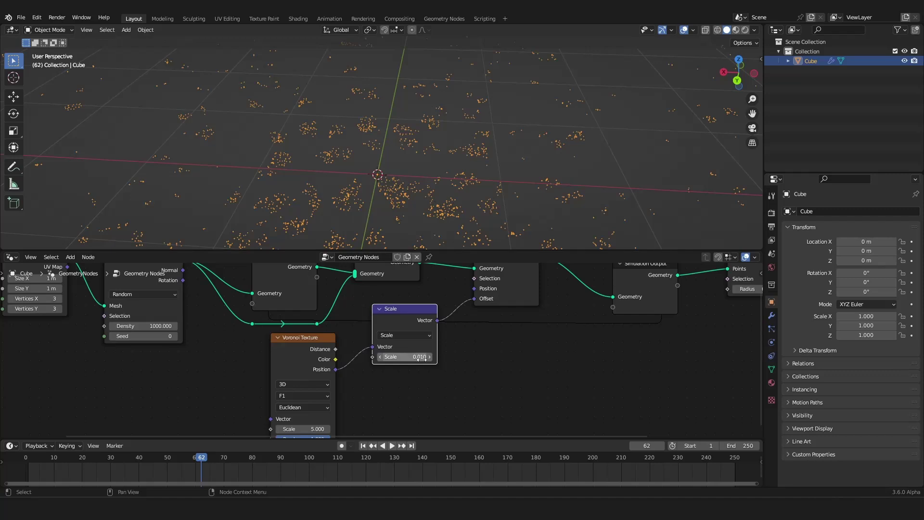
{"action": "left_click", "coordinate": [421, 357]}
- Play the scaled simulation from frame 1 and examine the outward point trails from a low angle, stopping at frame 215
{"action": "left_click", "coordinate": [362, 445]}
{"action": "key", "text": "space"}
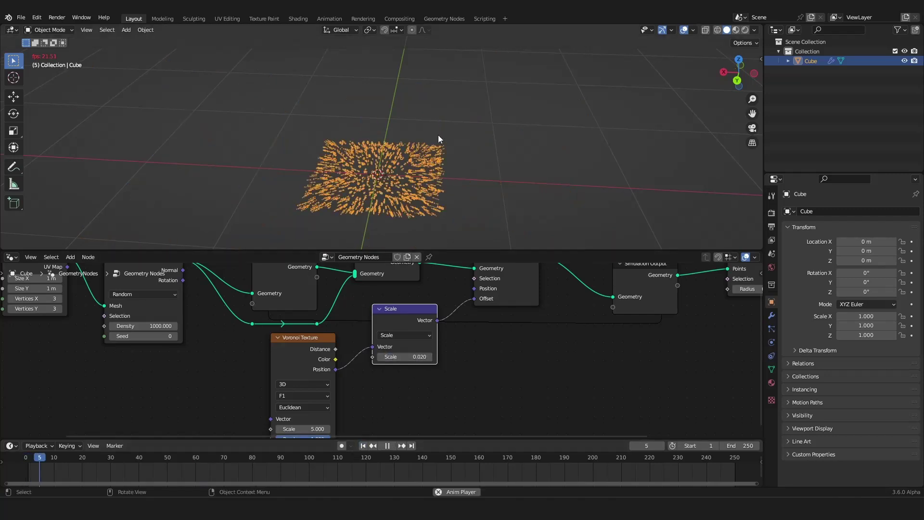
{"action": "middle_click_drag", "start_coordinate": [449, 157], "coordinate": [383, 125]}
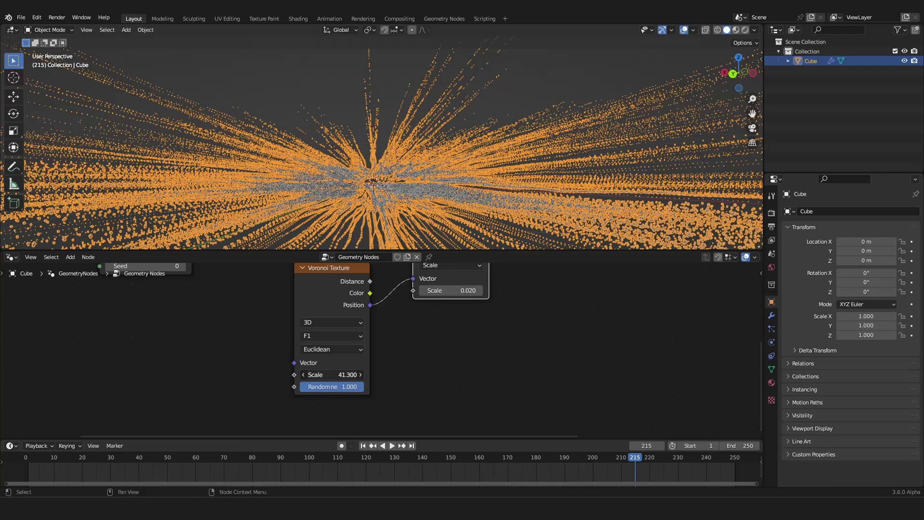
- Set the Voronoi Texture scale to 112.1 and replay the simulation from frame 1, stopping at frame 87
{"action": "left_click_drag", "start_coordinate": [332, 374], "coordinate": [356, 374]}
{"action": "left_click", "coordinate": [363, 446]}
{"action": "scroll", "coordinate": [390, 162], "scroll_direction": "down", "scroll_amount": 4}
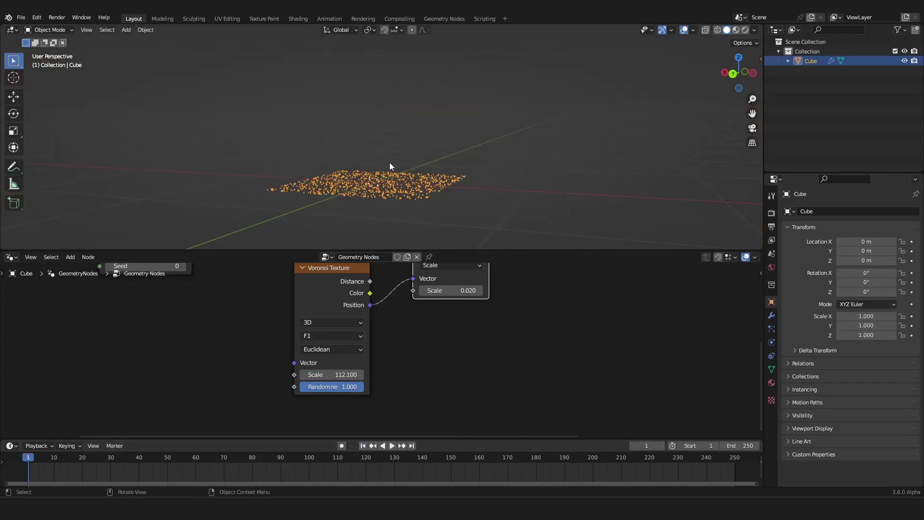
{"action": "middle_click_drag", "start_coordinate": [390, 164], "coordinate": [521, 122]}
{"action": "key", "text": "space"}
{"action": "key", "text": "space"}
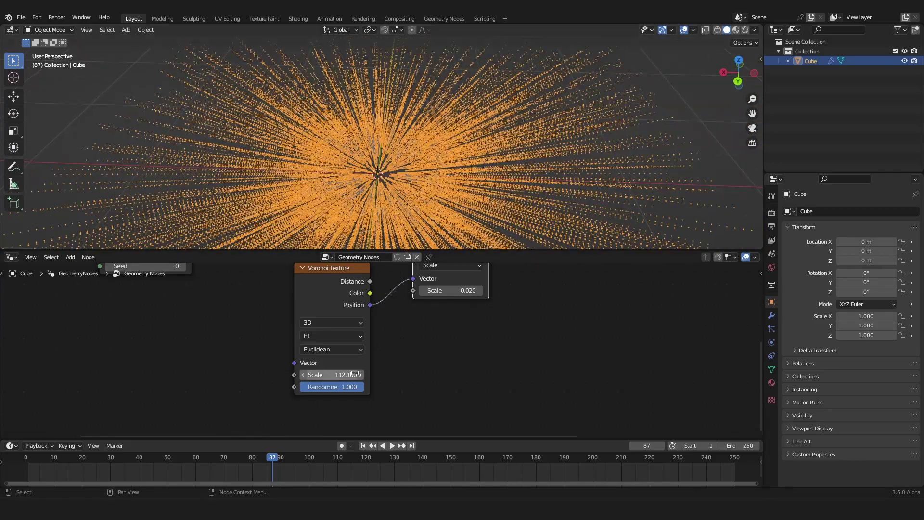
- Duplicate the Scale node, insert the copy between Voronoi Texture and Scale, and set its operation to Sine
{"action": "scroll", "coordinate": [361, 378], "scroll_direction": "down", "scroll_amount": 2}
{"action": "scroll", "coordinate": [360, 314], "scroll_direction": "right", "scroll_amount": 5, "text": "ctrl"}
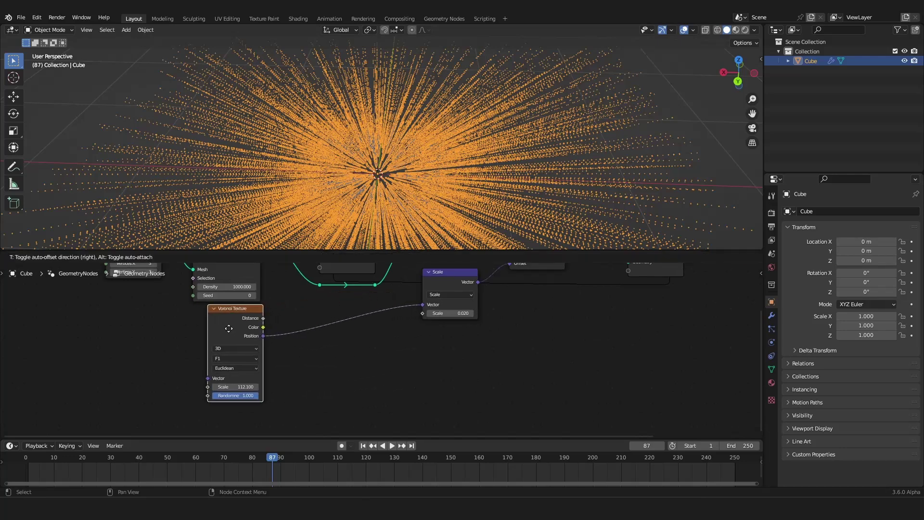
{"action": "middle_click_drag", "start_coordinate": [327, 314], "coordinate": [328, 345]}
{"action": "key", "text": "shift+d"}
{"action": "left_click", "coordinate": [307, 353]}
{"action": "left_click", "coordinate": [320, 372]}
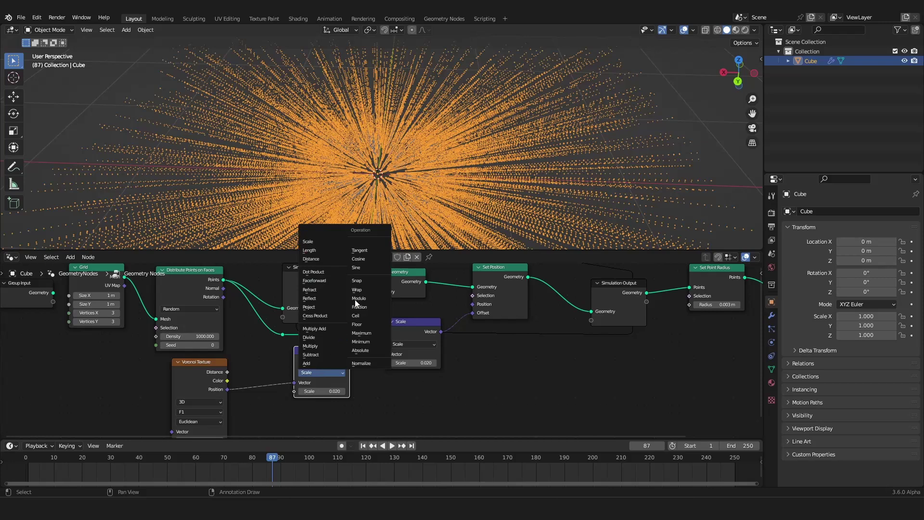
{"action": "left_click", "coordinate": [368, 266]}
{"action": "left_click_drag", "start_coordinate": [326, 353], "coordinate": [322, 357]}
- Play the simulation from the first frame and examine the sine-driven point trails up close and from several angles, stopping at frame 208
{"action": "key", "text": "shift+Left"}
{"action": "key", "text": "space"}
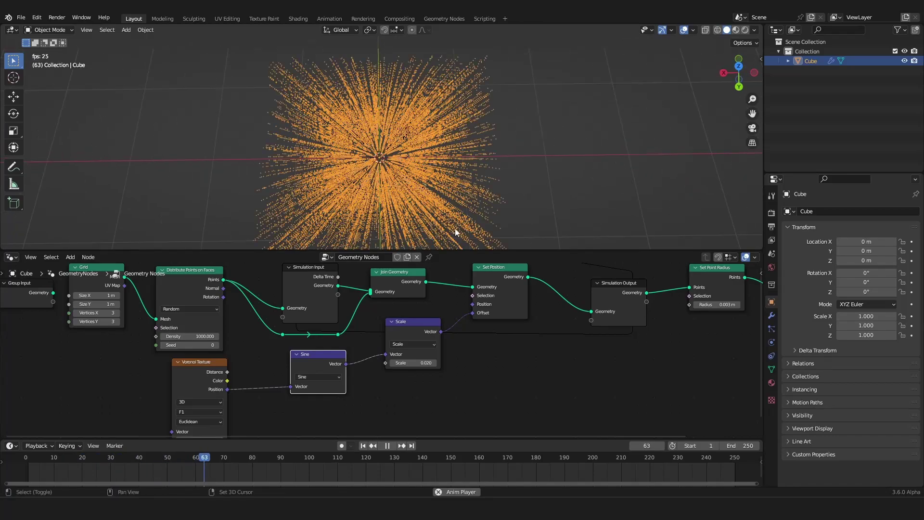
{"action": "middle_click_drag", "start_coordinate": [452, 223], "coordinate": [398, 154], "text": "shift"}
{"action": "scroll", "coordinate": [387, 143], "scroll_direction": "up", "scroll_amount": 5}
{"action": "scroll", "coordinate": [399, 154], "scroll_direction": "down", "scroll_amount": 6}
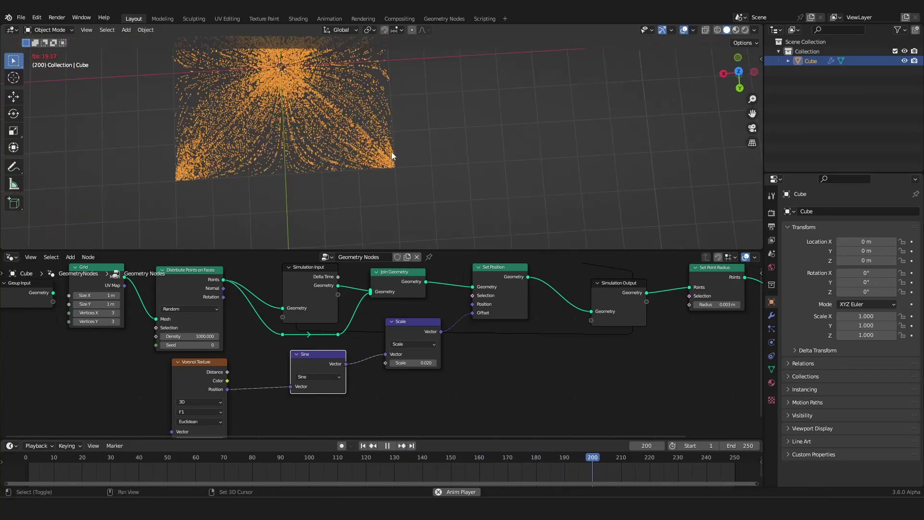
{"action": "scroll", "coordinate": [432, 180], "scroll_direction": "up", "scroll_amount": 4}
{"action": "middle_click_drag", "start_coordinate": [455, 197], "coordinate": [411, 140], "text": "shift"}
{"action": "scroll", "coordinate": [451, 195], "scroll_direction": "up", "scroll_amount": 4}
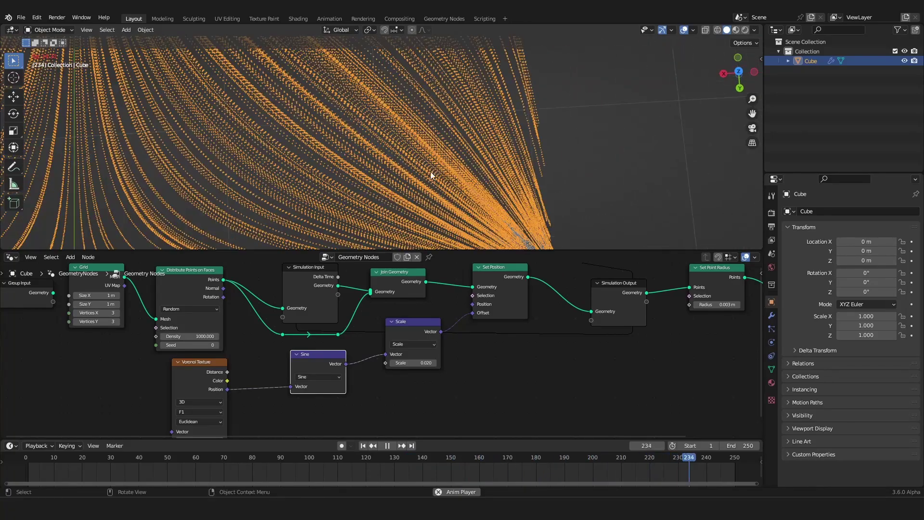
{"action": "key", "text": "ctrl+space"}
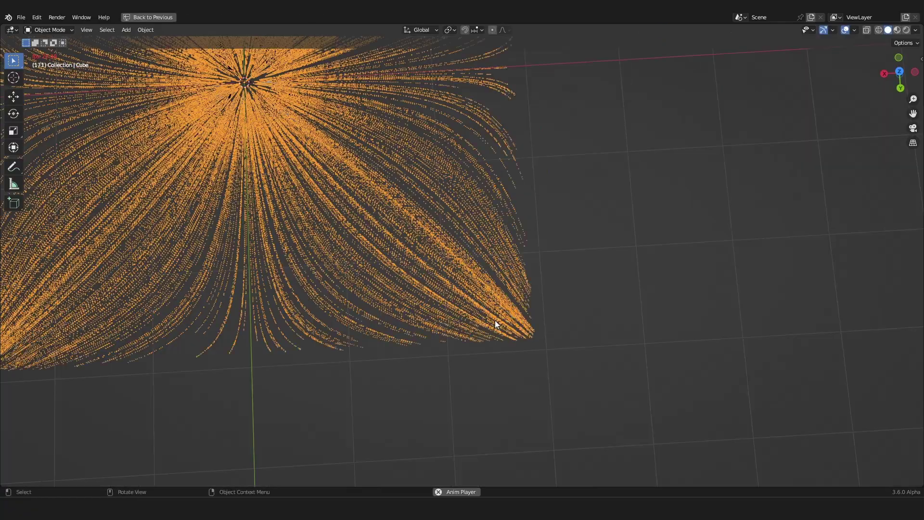
{"action": "key", "text": "ctrl+space"}
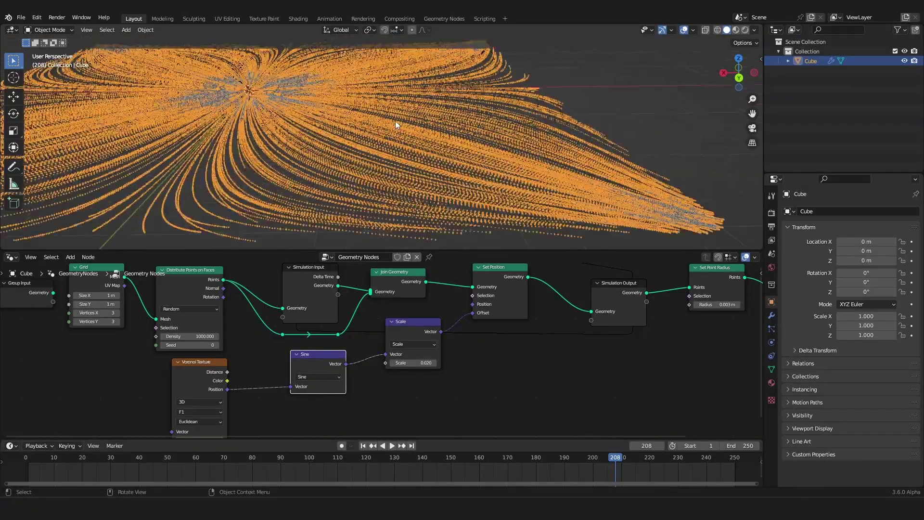
{"action": "middle_click_drag", "start_coordinate": [413, 141], "coordinate": [264, 82]}
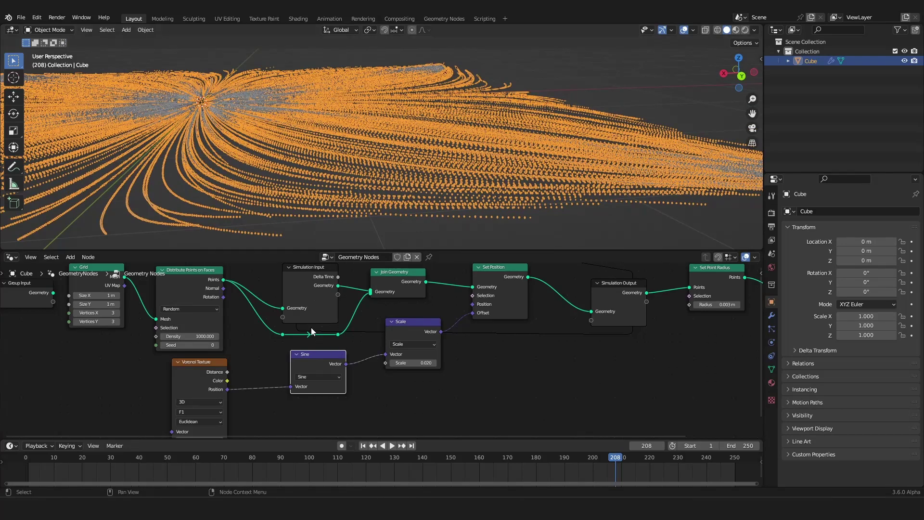
- Add a Position node and connect it to the Vector input of the Voronoi Texture
{"action": "scroll", "coordinate": [314, 345], "scroll_direction": "down", "scroll_amount": 4}
{"action": "middle_click_drag", "start_coordinate": [313, 345], "coordinate": [435, 329]}
{"action": "scroll", "coordinate": [357, 322], "scroll_direction": "up", "scroll_amount": 3}
{"action": "scroll", "coordinate": [419, 330], "scroll_direction": "up", "scroll_amount": 4}
{"action": "mouse_move", "coordinate": [384, 333]}
{"action": "left_mouse_down"}
{"action": "mouse_move", "coordinate": [388, 315]}
{"action": "mouse_move", "coordinate": [380, 319]}
{"action": "left_mouse_up"}
{"action": "right_click", "coordinate": [381, 319]}
{"action": "middle_click_drag", "start_coordinate": [331, 333], "coordinate": [380, 330]}
{"action": "key", "text": "shift+a"}
{"action": "type", "text": "pos"}
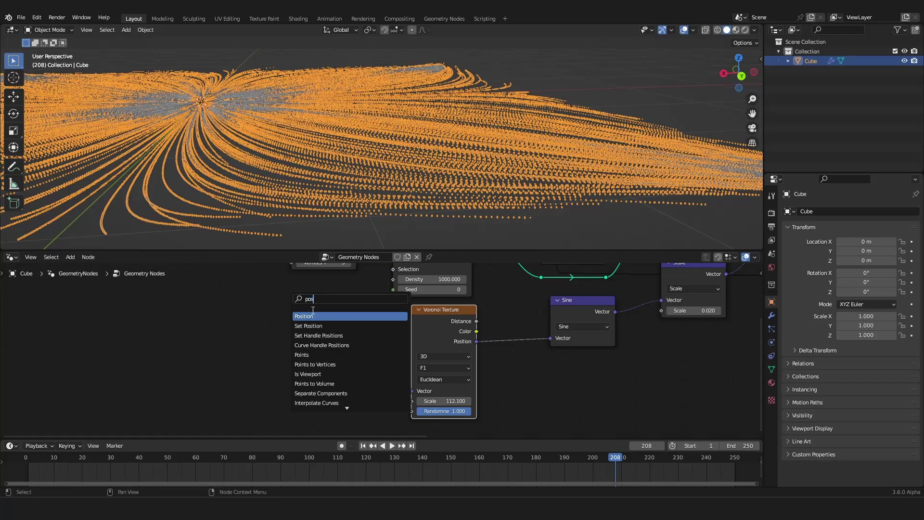
{"action": "key", "text": "Return"}
{"action": "left_click", "coordinate": [197, 343]}
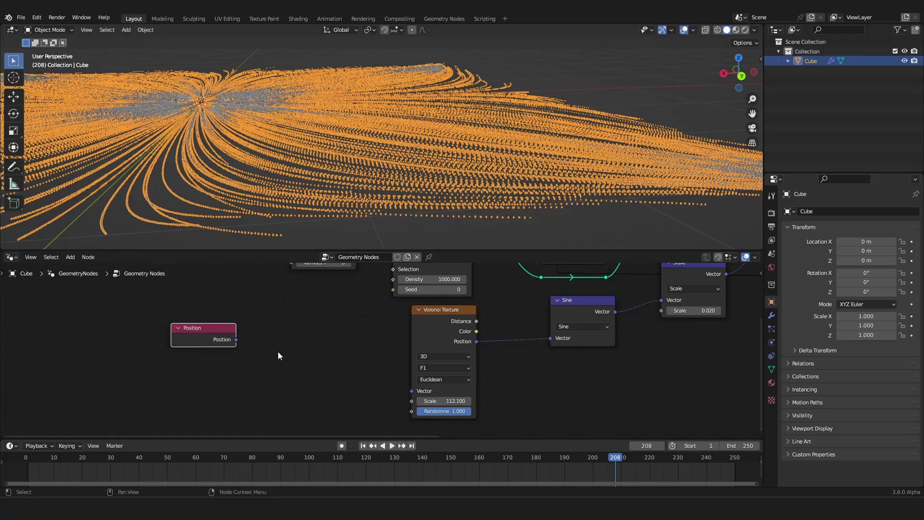
{"action": "left_click_drag", "start_coordinate": [393, 385], "coordinate": [423, 393]}
{"action": "scroll", "coordinate": [363, 387], "scroll_direction": "down", "scroll_amount": 2}
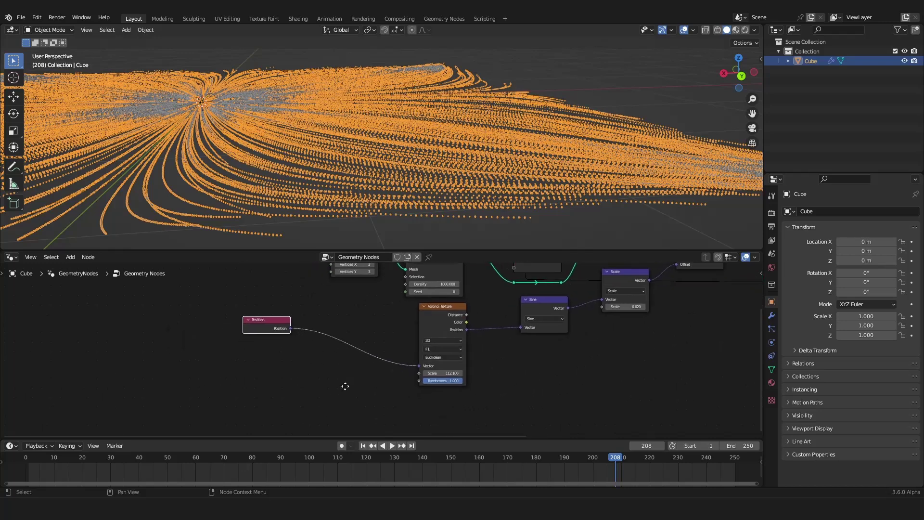
- Duplicate the Sine node, insert the copy between Position and Voronoi Texture, and set its operation to Add
{"action": "left_click", "coordinate": [558, 284]}
{"action": "key", "text": "shift+d"}
{"action": "left_click", "coordinate": [322, 342]}
{"action": "left_click", "coordinate": [323, 343]}
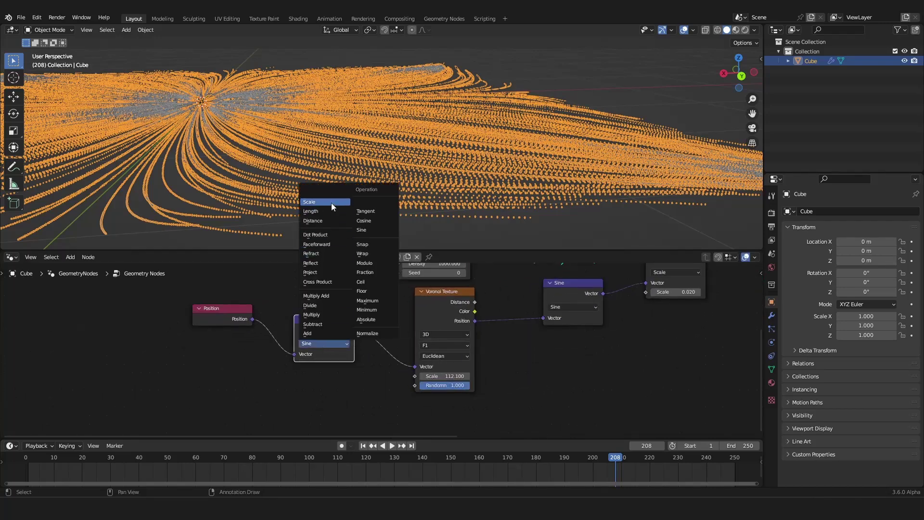
{"action": "left_click", "coordinate": [310, 333]}
{"action": "scroll", "coordinate": [257, 360], "scroll_direction": "down", "scroll_amount": 4}
{"action": "middle_click_drag", "start_coordinate": [257, 360], "coordinate": [297, 348]}
{"action": "scroll", "coordinate": [296, 349], "scroll_direction": "up", "scroll_amount": 4}
{"action": "mouse_move", "coordinate": [282, 304]}
{"action": "left_mouse_down"}
{"action": "mouse_move", "coordinate": [281, 319]}
{"action": "mouse_move", "coordinate": [282, 304]}
{"action": "left_mouse_up"}
{"action": "middle_click_drag", "start_coordinate": [412, 308], "coordinate": [447, 310]}
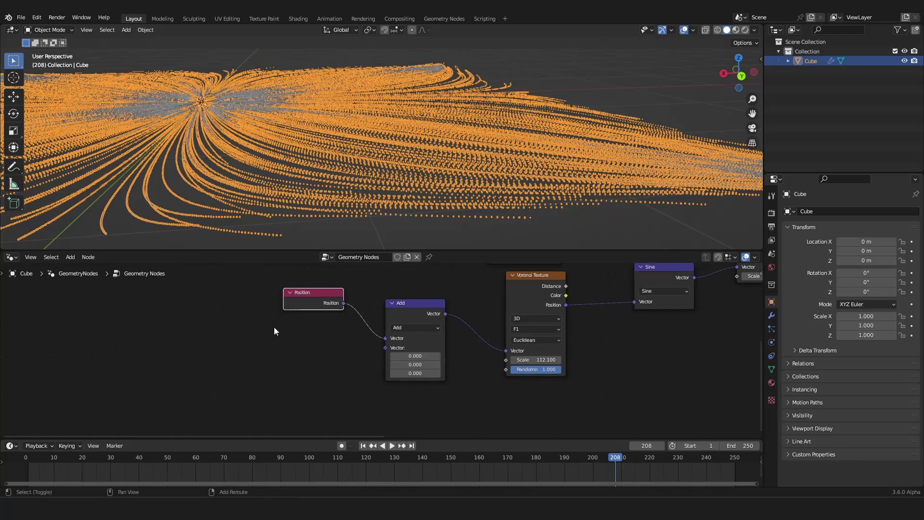
- Add a Random Value node below the Position node and set its data type to Vector
{"action": "key", "text": "shift+a"}
{"action": "type", "text": "rando"}
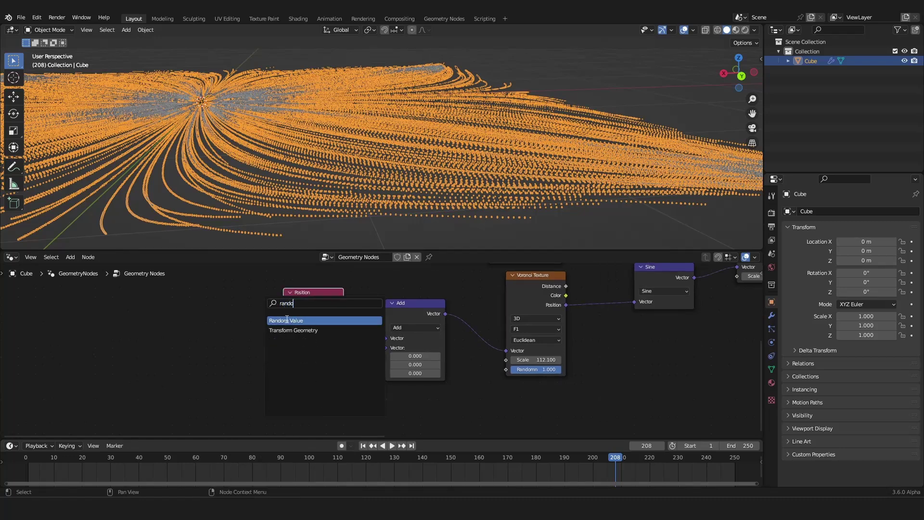
{"action": "left_click", "coordinate": [286, 319]}
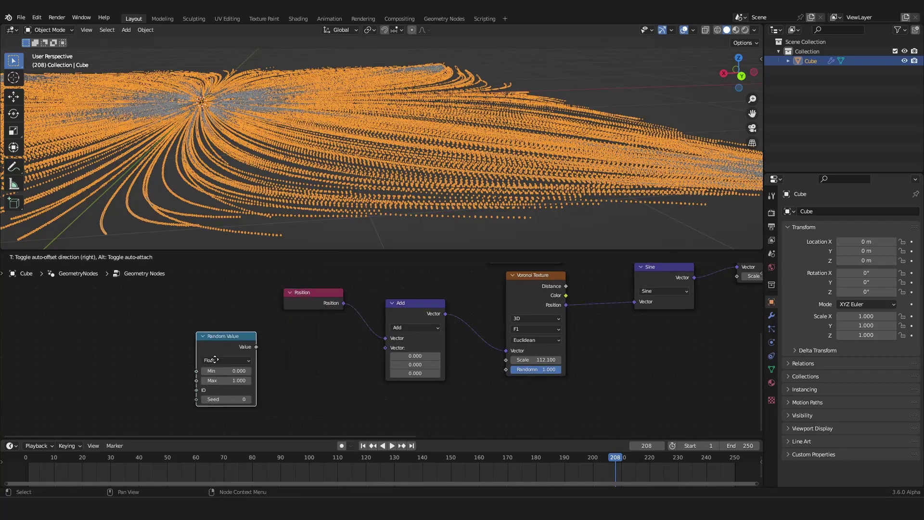
{"action": "left_click", "coordinate": [217, 352]}
{"action": "left_click", "coordinate": [219, 351]}
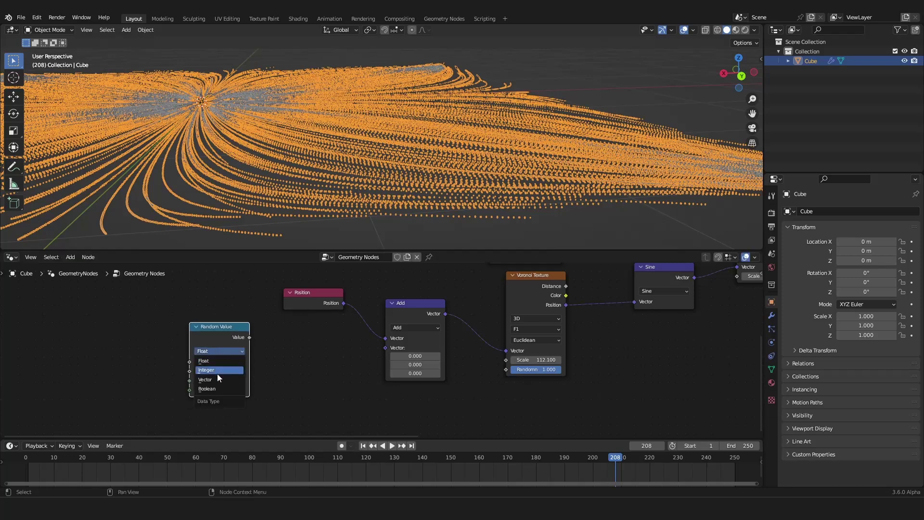
{"action": "left_click", "coordinate": [217, 378]}
{"action": "left_click_drag", "start_coordinate": [223, 334], "coordinate": [232, 317]}
- Set all three Random Value minimums to -1 and connect its Value output to the second Vector input of Add
{"action": "left_click_drag", "start_coordinate": [233, 353], "coordinate": [233, 370]}
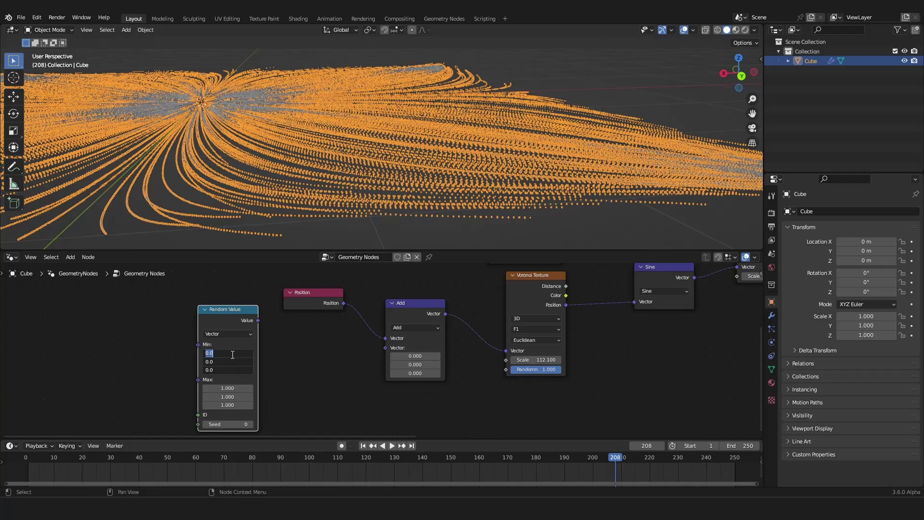
{"action": "key", "text": "Return"}
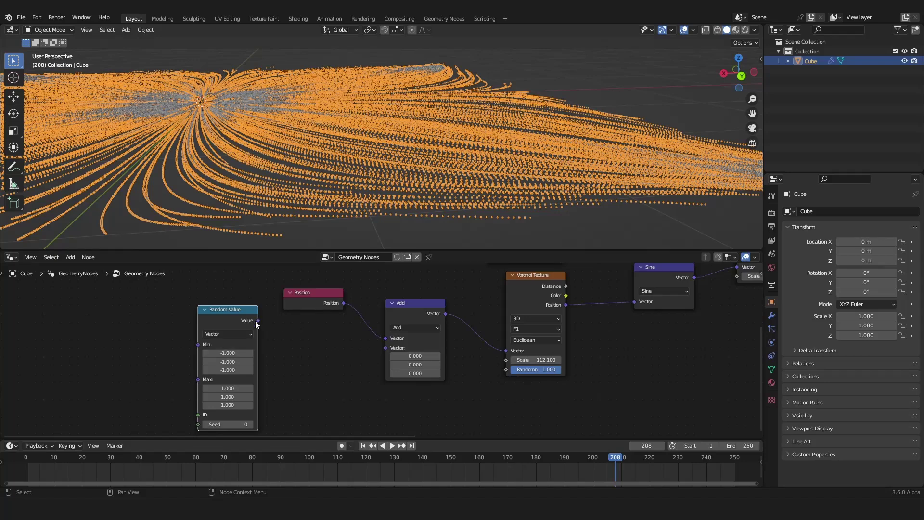
{"action": "left_click_drag", "start_coordinate": [390, 355], "coordinate": [389, 349]}
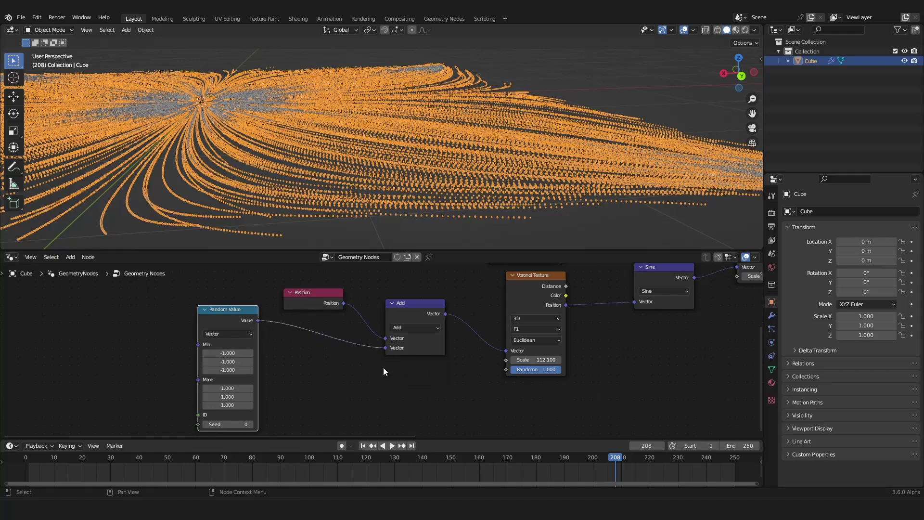
- Play the simulation from the first frame and examine the randomised point trails up close and from several angles
{"action": "left_click", "coordinate": [363, 446]}
{"action": "key", "text": "space"}
{"action": "middle_click_drag", "start_coordinate": [392, 128], "coordinate": [294, 157], "text": "shift"}
{"action": "middle_click_drag", "start_coordinate": [483, 158], "coordinate": [420, 180]}
{"action": "middle_click_drag", "start_coordinate": [614, 176], "coordinate": [550, 123]}
{"action": "scroll", "coordinate": [588, 189], "scroll_direction": "up", "scroll_amount": 2}
{"action": "scroll", "coordinate": [493, 142], "scroll_direction": "down", "scroll_amount": 2}
{"action": "scroll", "coordinate": [475, 144], "scroll_direction": "down", "scroll_amount": 5}
{"action": "scroll", "coordinate": [552, 123], "scroll_direction": "up", "scroll_amount": 7}
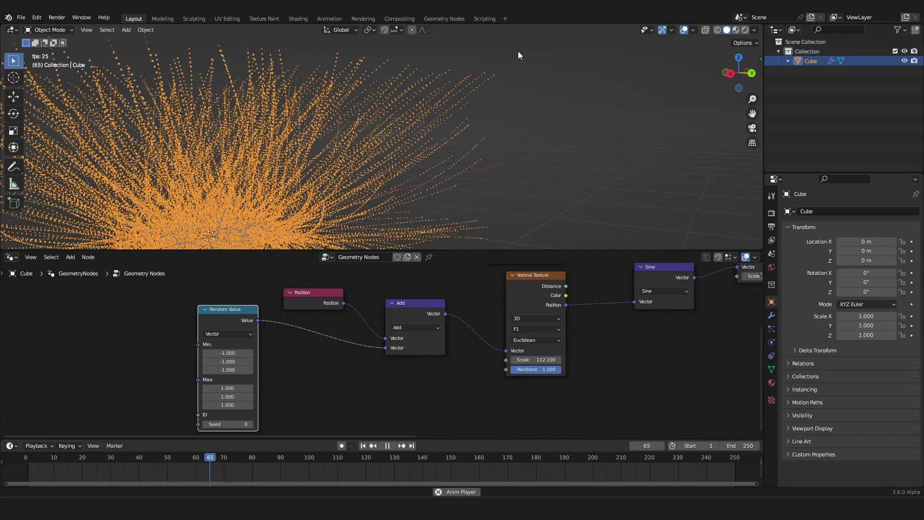
{"action": "middle_click_drag", "start_coordinate": [517, 51], "coordinate": [486, 174], "text": "shift"}
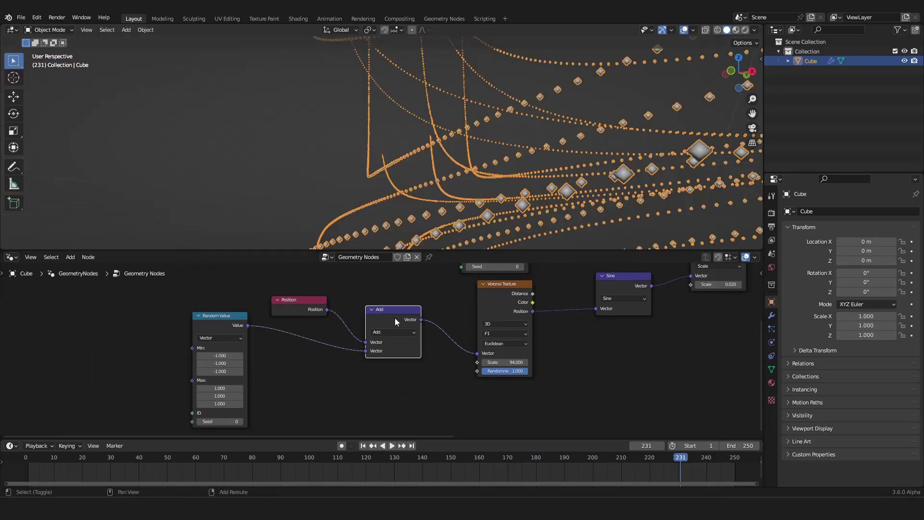
- Duplicate the Add node, insert the copy between Random Value and Add, and set its operation to Scale
{"action": "key", "text": "shift+d"}
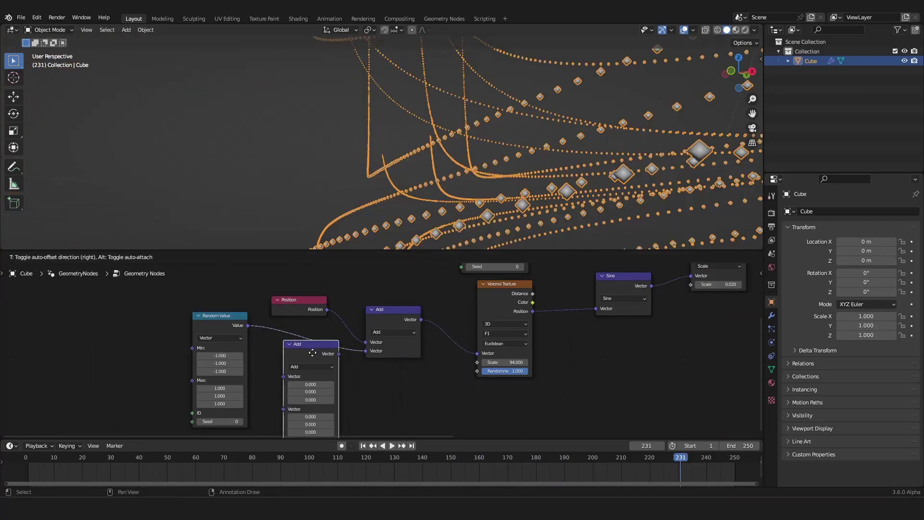
{"action": "left_click", "coordinate": [313, 357]}
{"action": "left_click", "coordinate": [316, 365]}
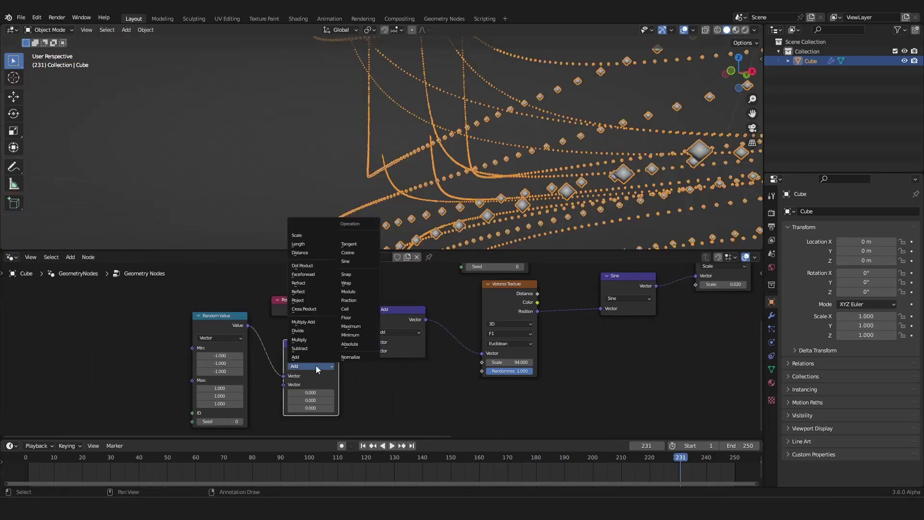
{"action": "left_click", "coordinate": [316, 237]}
{"action": "scroll", "coordinate": [328, 359], "scroll_direction": "down", "scroll_amount": 3}
{"action": "middle_click_drag", "start_coordinate": [328, 360], "coordinate": [348, 334]}
{"action": "scroll", "coordinate": [348, 334], "scroll_direction": "up", "scroll_amount": 2}
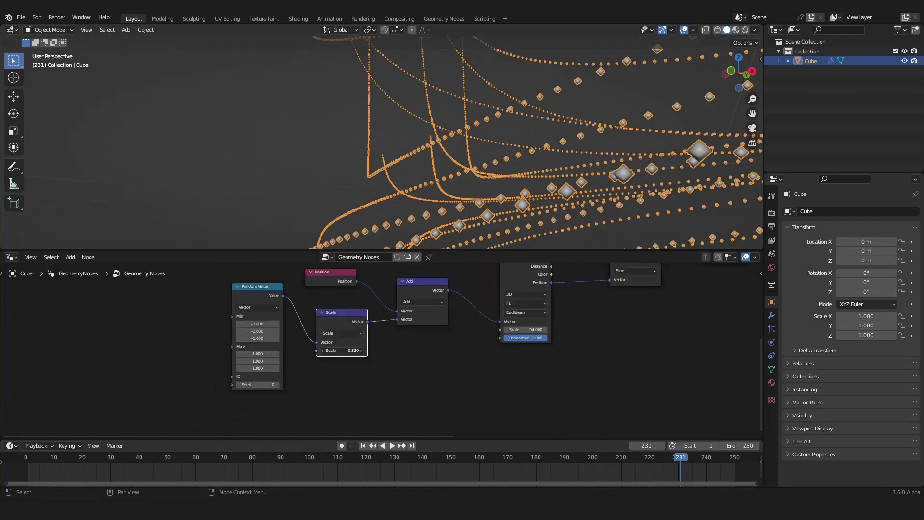
- Add a Scene Time node and connect its Seconds output to the Scale input of the Random Value's Scale node
{"action": "middle_click_drag", "start_coordinate": [266, 293], "coordinate": [322, 314]}
{"action": "key", "text": "shift+a"}
{"action": "left_click", "coordinate": [313, 299]}
{"action": "type", "text": "scene"}
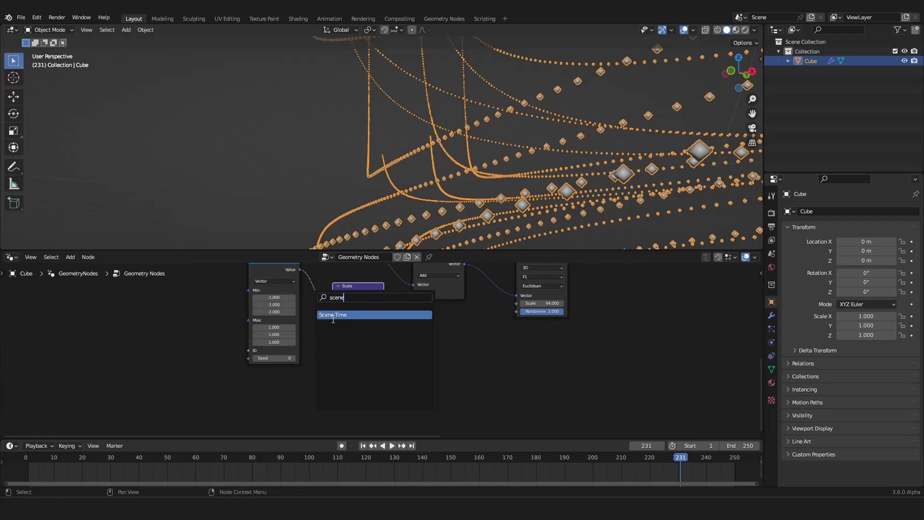
{"action": "left_click", "coordinate": [333, 314]}
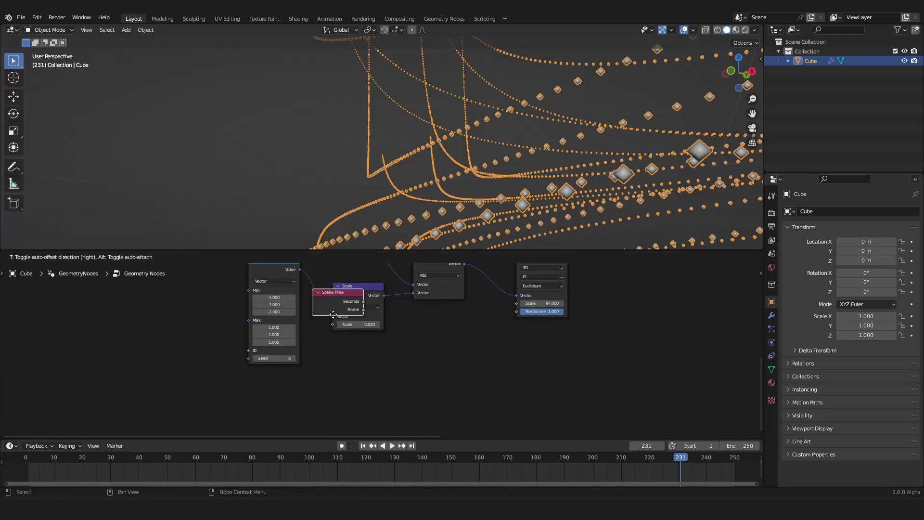
{"action": "left_click", "coordinate": [270, 387]}
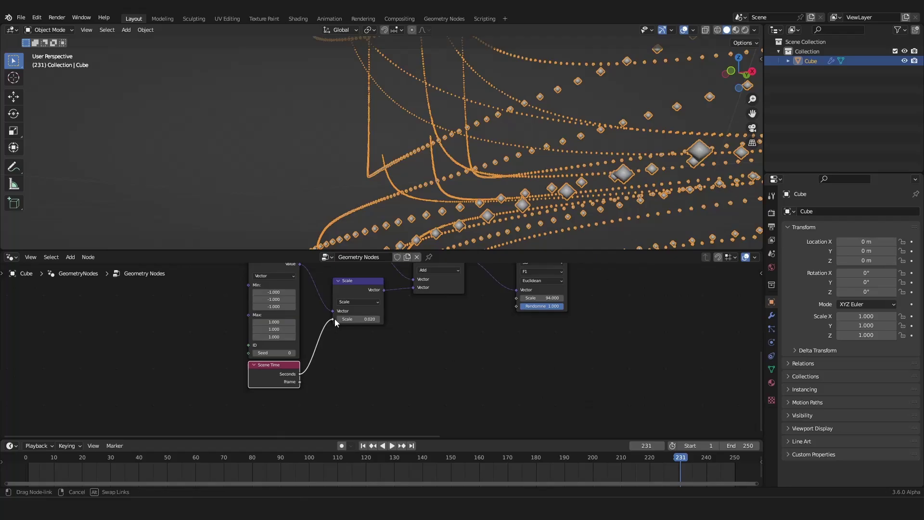
{"action": "left_click_drag", "start_coordinate": [335, 319], "coordinate": [334, 320]}
{"action": "middle_click_drag", "start_coordinate": [418, 338], "coordinate": [407, 364]}
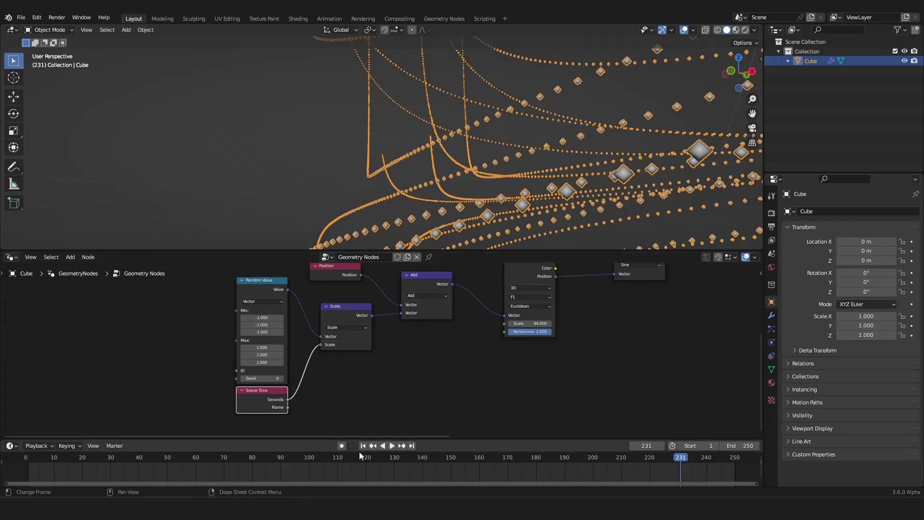
- Play the time-driven simulation from the first frame and examine the point burst from several angles and distances
{"action": "left_click", "coordinate": [362, 445]}
{"action": "key", "text": "space"}
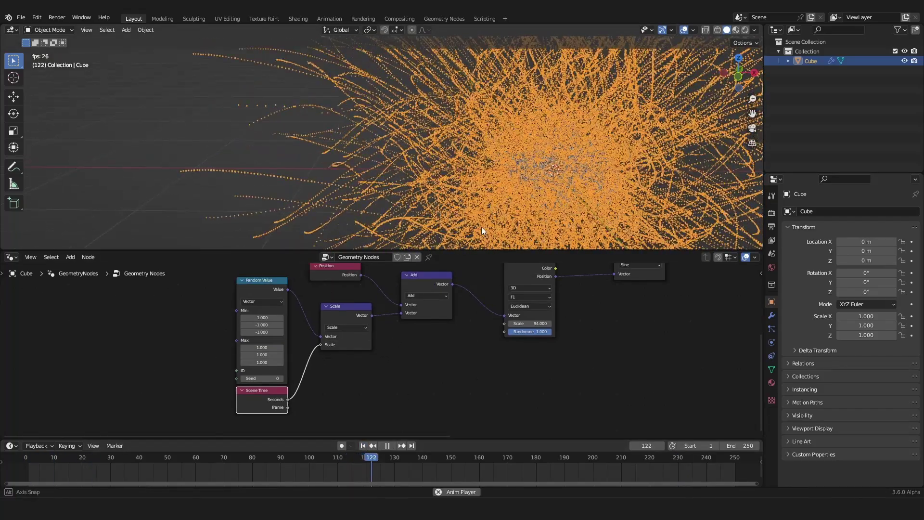
{"action": "middle_click_drag", "start_coordinate": [481, 226], "coordinate": [473, 227]}
{"action": "scroll", "coordinate": [484, 200], "scroll_direction": "down", "scroll_amount": 5}
{"action": "middle_click_drag", "start_coordinate": [502, 194], "coordinate": [393, 167]}
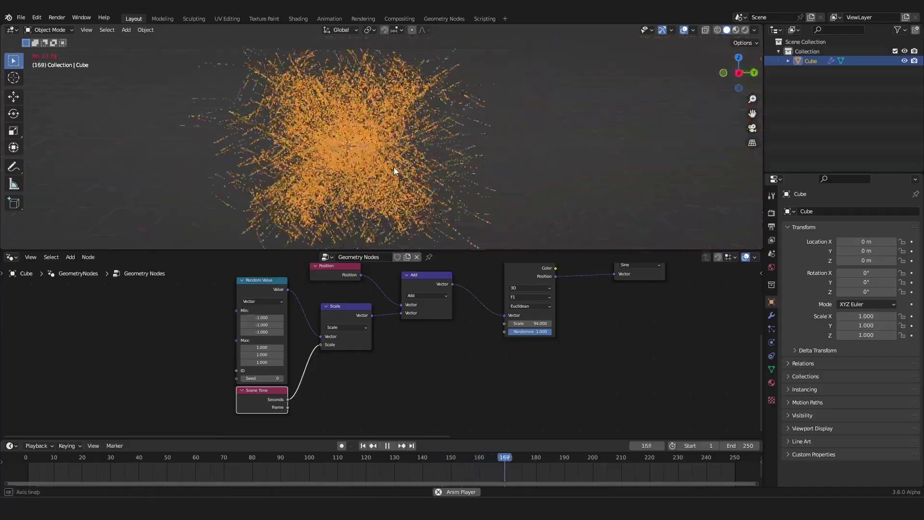
{"action": "scroll", "coordinate": [471, 179], "scroll_direction": "up", "scroll_amount": 6}
{"action": "middle_click_drag", "start_coordinate": [452, 178], "coordinate": [432, 185]}
{"action": "scroll", "coordinate": [442, 177], "scroll_direction": "down", "scroll_amount": 5}
{"action": "scroll", "coordinate": [432, 186], "scroll_direction": "up", "scroll_amount": 6}
{"action": "scroll", "coordinate": [347, 322], "scroll_direction": "down", "scroll_amount": 2}
{"action": "scroll", "coordinate": [363, 315], "scroll_direction": "up", "scroll_amount": 1}
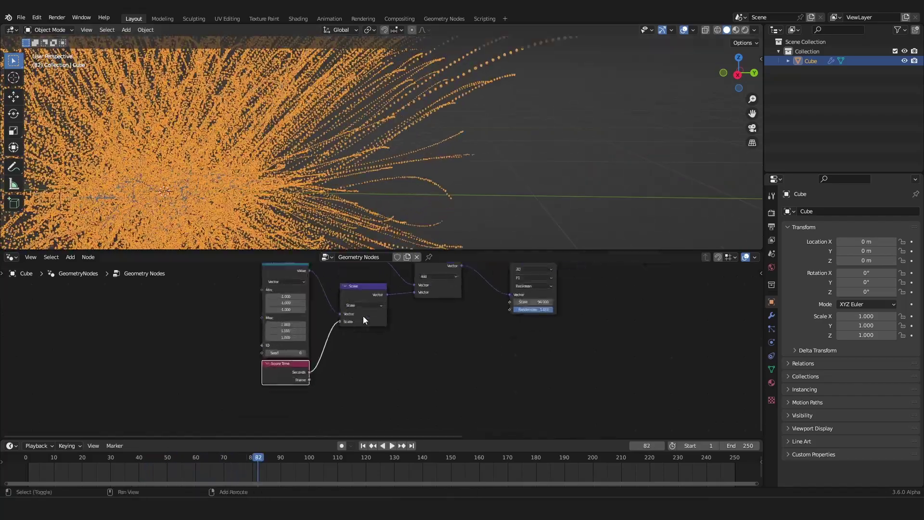
- Insert a Math node between Scene Time and Scale, set its operation to Multiply and its value to 4
{"action": "key", "text": "shift+a"}
{"action": "type", "text": "mat"}
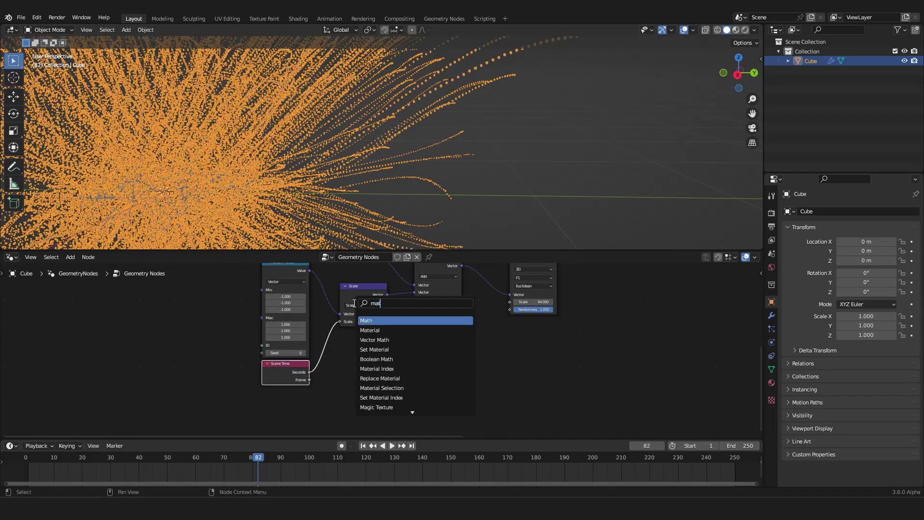
{"action": "type", "text": "h"}
{"action": "key", "text": "Return"}
{"action": "left_click", "coordinate": [339, 356]}
{"action": "left_click", "coordinate": [350, 356]}
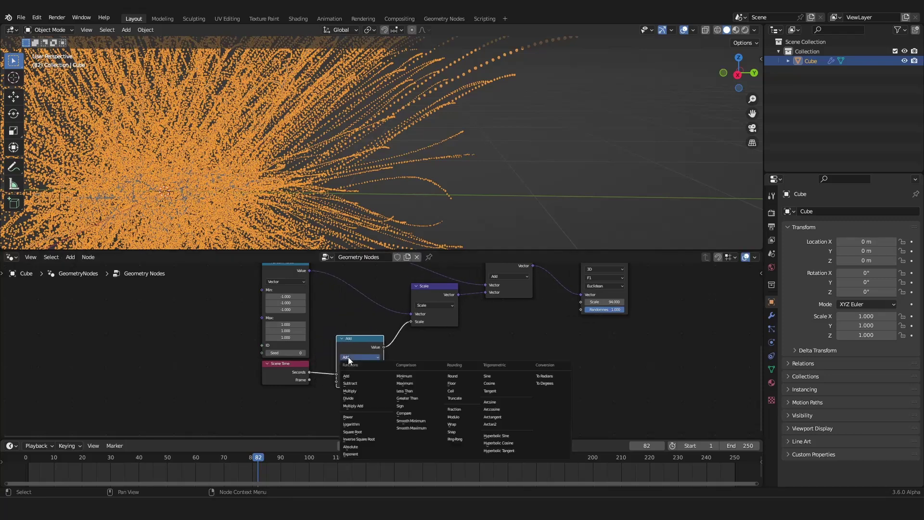
{"action": "left_click", "coordinate": [358, 391]}
{"action": "left_click", "coordinate": [352, 381]}
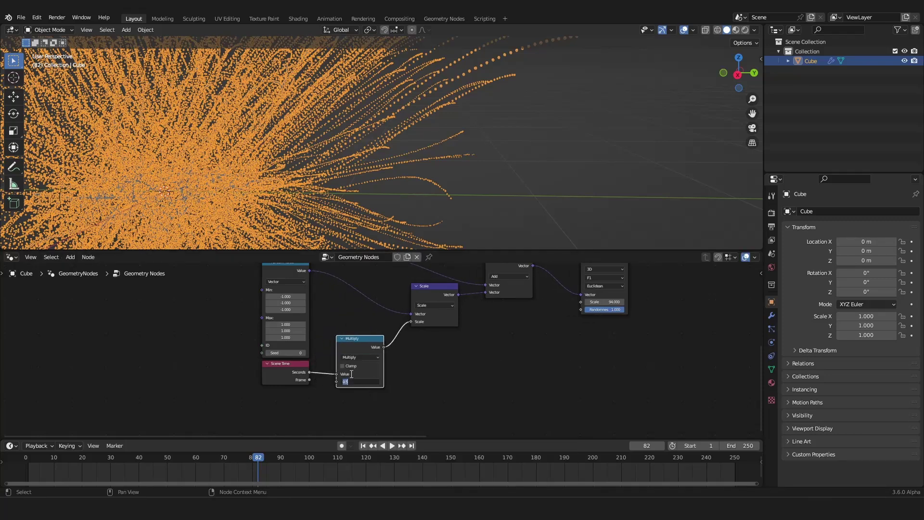
{"action": "type", "text": "4"}
- Replay the simulation from the first frame to check the effect of the multiplied scene time
{"action": "left_click", "coordinate": [364, 446]}
{"action": "key", "text": "space"}
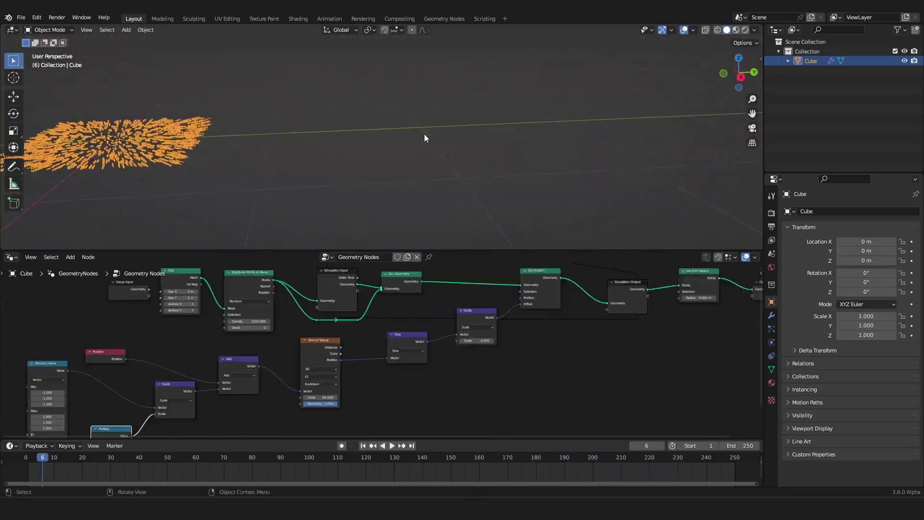
{"action": "middle_click_drag", "start_coordinate": [381, 162], "coordinate": [471, 157], "text": "shift"}
- Set the density of the Distribute Points on Faces node to 2000
{"action": "scroll", "coordinate": [399, 357], "scroll_direction": "down", "scroll_amount": 10}
{"action": "middle_click_drag", "start_coordinate": [398, 357], "coordinate": [350, 373]}
{"action": "scroll", "coordinate": [350, 373], "scroll_direction": "up", "scroll_amount": 4}
{"action": "scroll", "coordinate": [350, 373], "scroll_direction": "up", "scroll_amount": 2}
{"action": "scroll", "coordinate": [287, 350], "scroll_direction": "up", "scroll_amount": 1}
{"action": "scroll", "coordinate": [409, 314], "scroll_direction": "up", "scroll_amount": 2}
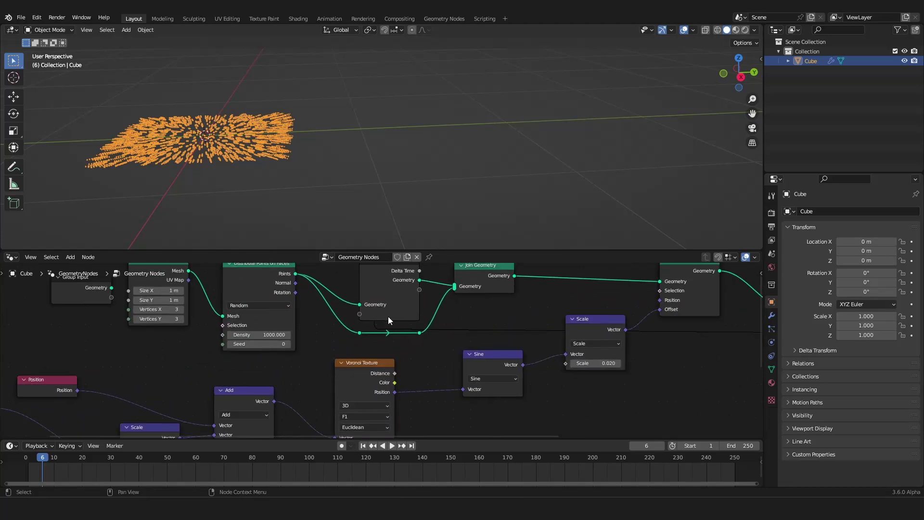
{"action": "left_click", "coordinate": [261, 335]}
{"action": "left_click", "coordinate": [234, 335]}
{"action": "key", "text": "BackSpace"}
{"action": "type", "text": "2"}
{"action": "key", "text": "Return"}
- Play the denser simulation and inspect the trails from different angles, stopping at frame 202
{"action": "key", "text": "space"}
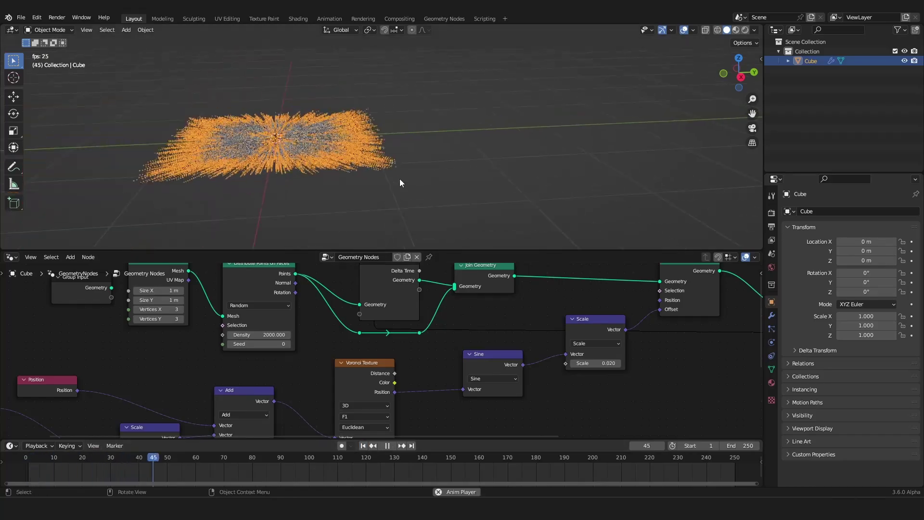
{"action": "scroll", "coordinate": [413, 164], "scroll_direction": "up", "scroll_amount": 2}
{"action": "middle_click_drag", "start_coordinate": [413, 163], "coordinate": [417, 197]}
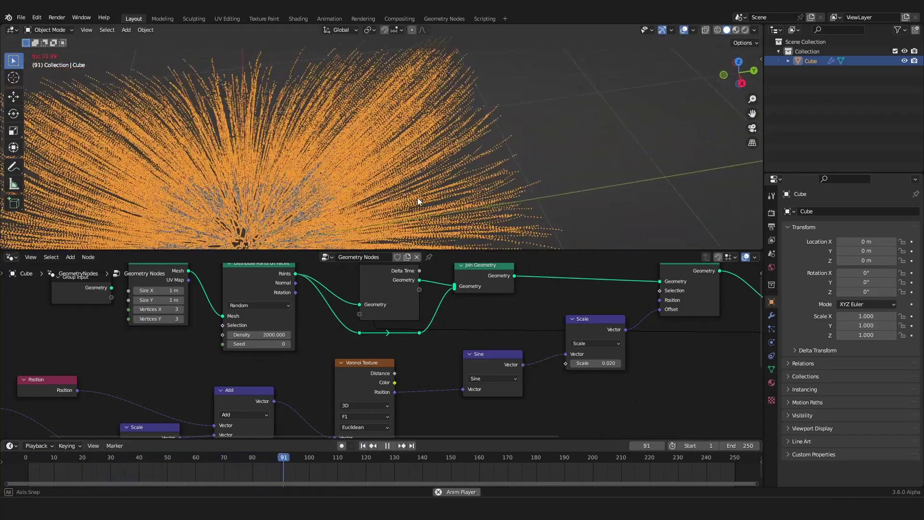
{"action": "scroll", "coordinate": [417, 197], "scroll_direction": "down", "scroll_amount": 5}
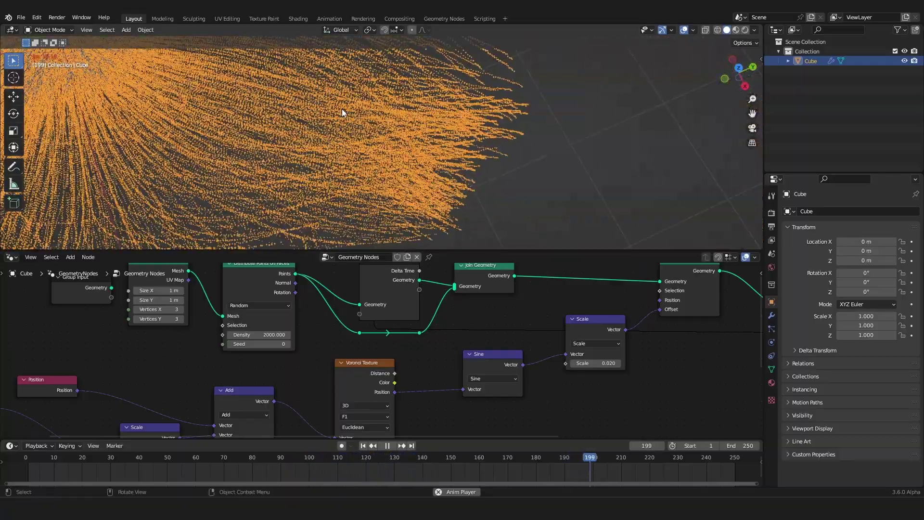
{"action": "key", "text": "space"}
{"action": "scroll", "coordinate": [342, 109], "scroll_direction": "down", "scroll_amount": 4}
{"action": "middle_click_drag", "start_coordinate": [341, 109], "coordinate": [393, 163]}
{"action": "scroll", "coordinate": [538, 370], "scroll_direction": "down", "scroll_amount": 5}
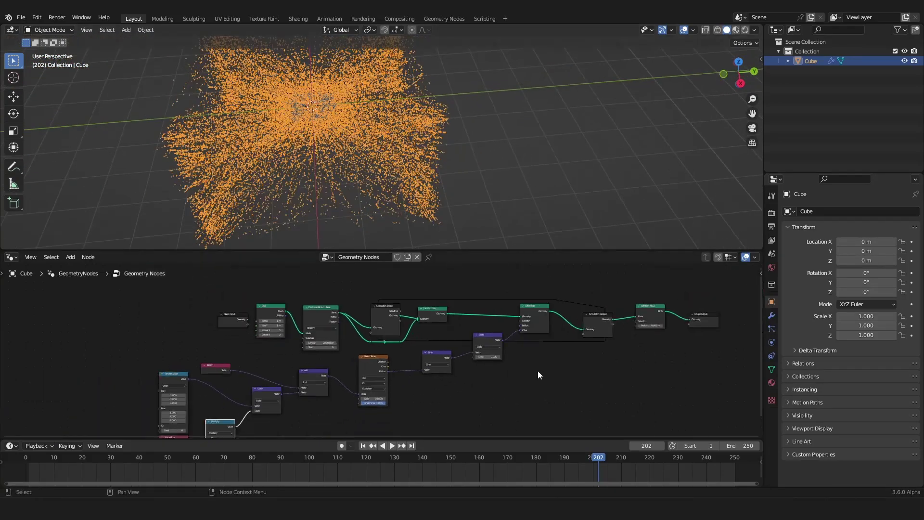
- Switch the render engine to Cycles and set the device to GPU Compute
{"action": "scroll", "coordinate": [466, 339], "scroll_direction": "up", "scroll_amount": 1}
{"action": "scroll", "coordinate": [581, 332], "scroll_direction": "up", "scroll_amount": 1}
{"action": "left_click", "coordinate": [771, 213]}
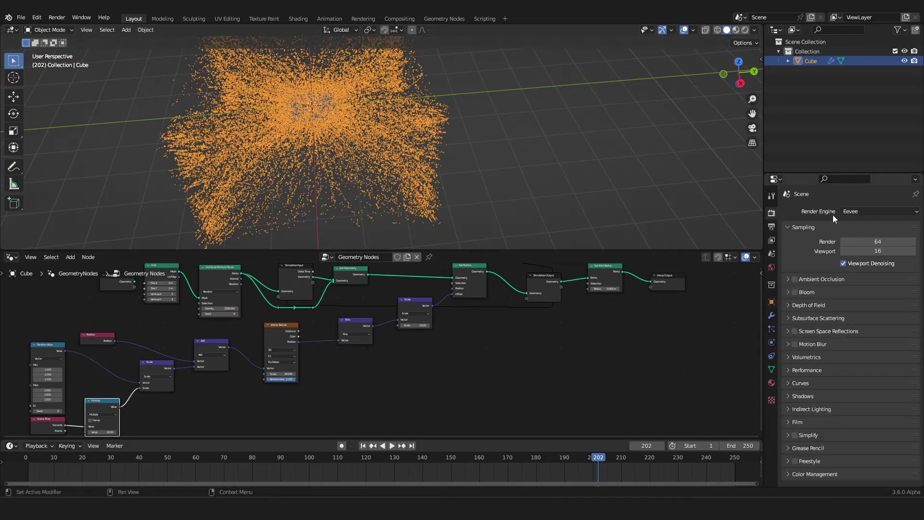
{"action": "left_click", "coordinate": [859, 213]}
{"action": "left_click", "coordinate": [867, 243]}
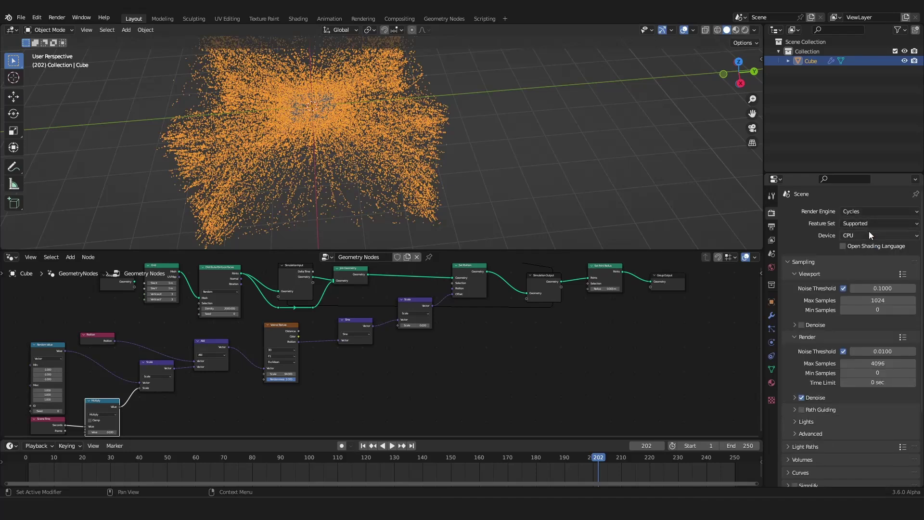
{"action": "left_click", "coordinate": [868, 232]}
{"action": "left_click", "coordinate": [864, 259]}
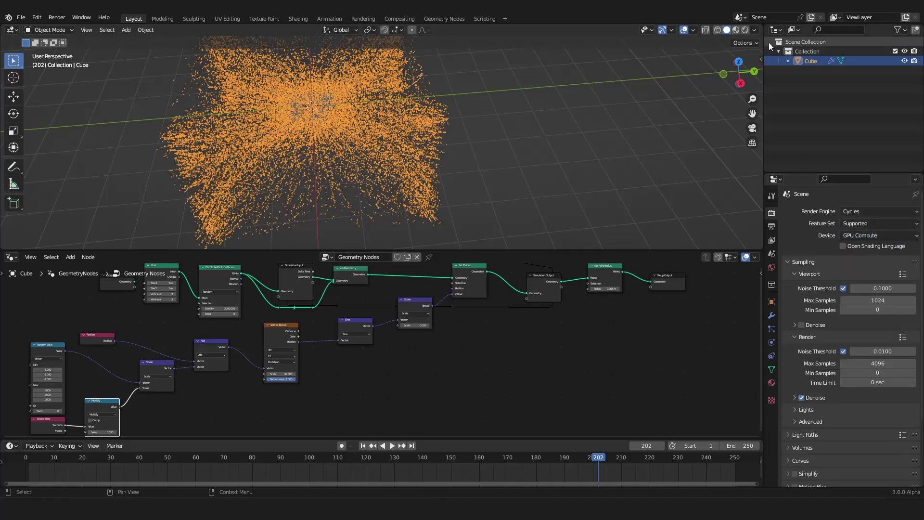
- Switch the viewport to rendered shading, hide the overlays, and inspect the point cloud
{"action": "left_click", "coordinate": [745, 32]}
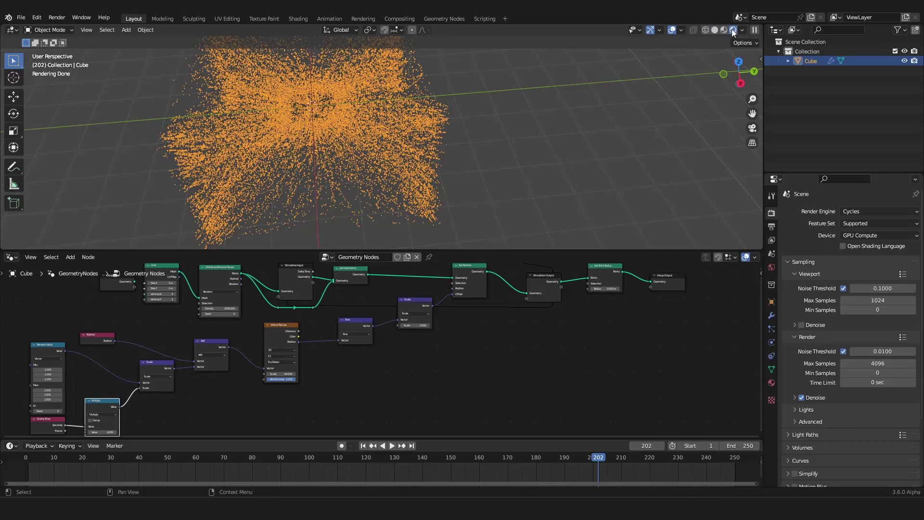
{"action": "key", "text": "alt+shift+z"}
{"action": "scroll", "coordinate": [358, 107], "scroll_direction": "up", "scroll_amount": 5}
{"action": "middle_click_drag", "start_coordinate": [359, 108], "coordinate": [397, 159], "text": "shift"}
{"action": "scroll", "coordinate": [396, 160], "scroll_direction": "up", "scroll_amount": 4}
{"action": "scroll", "coordinate": [388, 153], "scroll_direction": "down", "scroll_amount": 4}
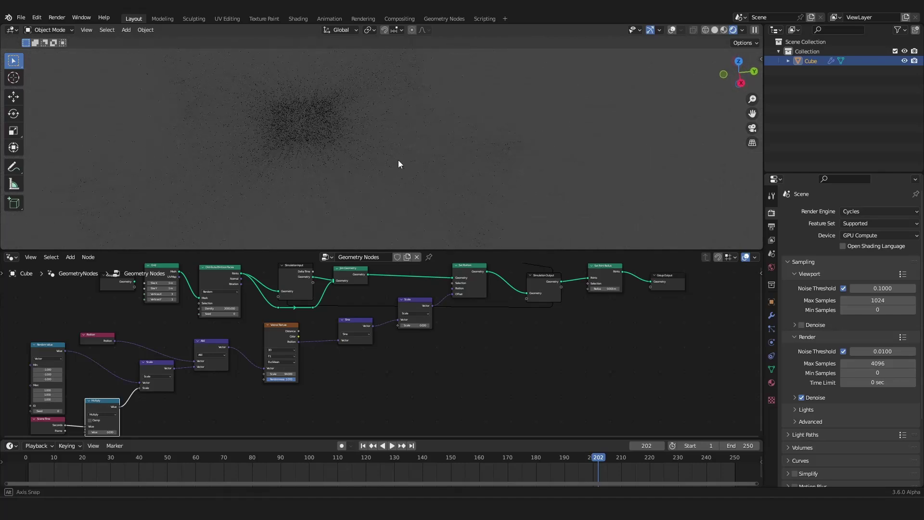
- Create a new material for the Cube object and name it Emi
{"action": "left_click", "coordinate": [775, 381]}
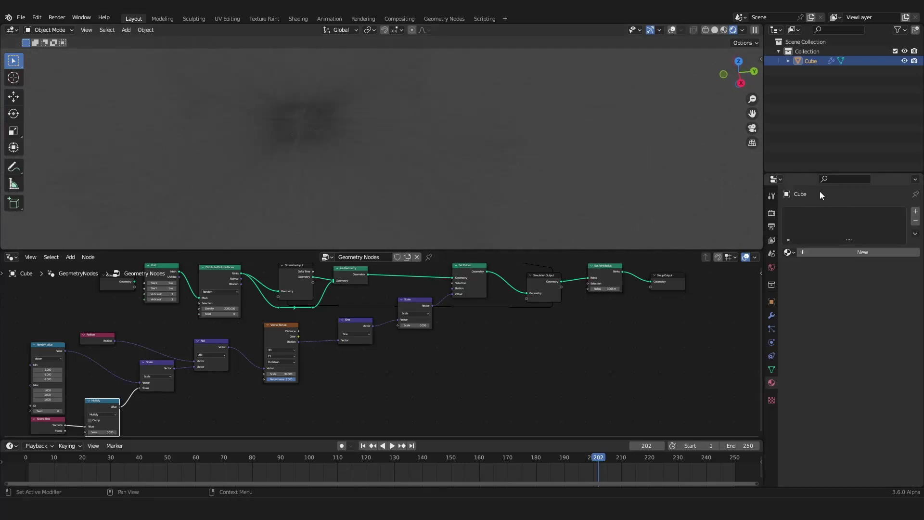
{"action": "left_click", "coordinate": [830, 255]}
{"action": "left_click", "coordinate": [836, 250]}
{"action": "type", "text": "Emi"}
{"action": "key", "text": "Return"}
- Add a Set Material node between Set Point Radius and Group Output and assign it the Emi material
{"action": "left_click", "coordinate": [10, 257]}
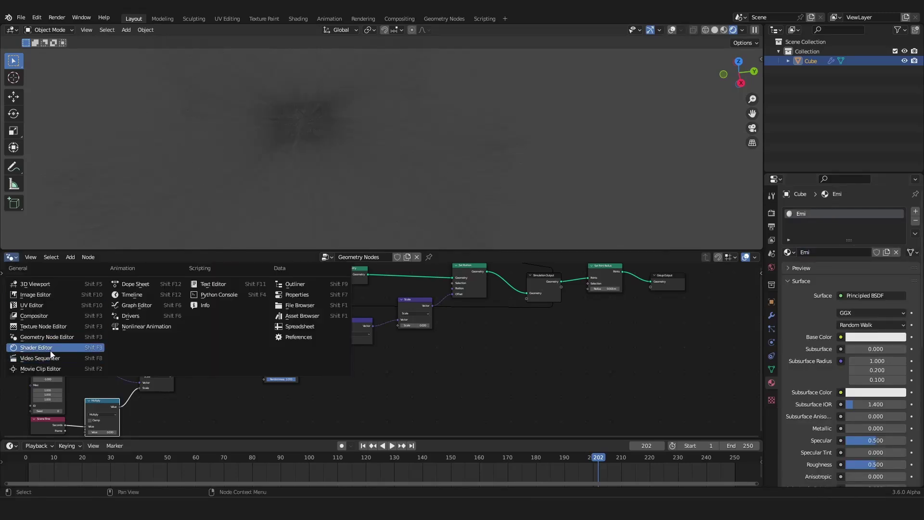
{"action": "scroll", "coordinate": [588, 316], "scroll_direction": "down", "scroll_amount": 4}
{"action": "middle_click_drag", "start_coordinate": [588, 315], "coordinate": [434, 345]}
{"action": "scroll", "coordinate": [407, 380], "scroll_direction": "up", "scroll_amount": 8}
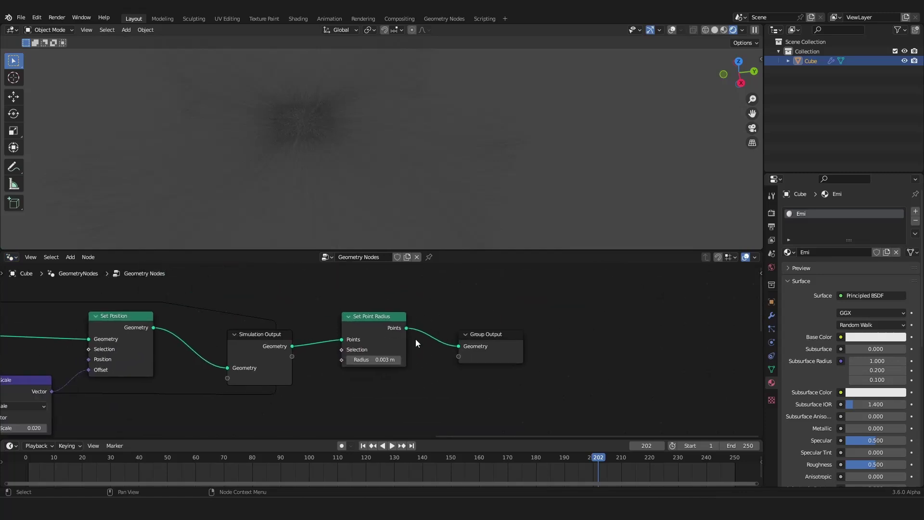
{"action": "key", "text": "shift+a"}
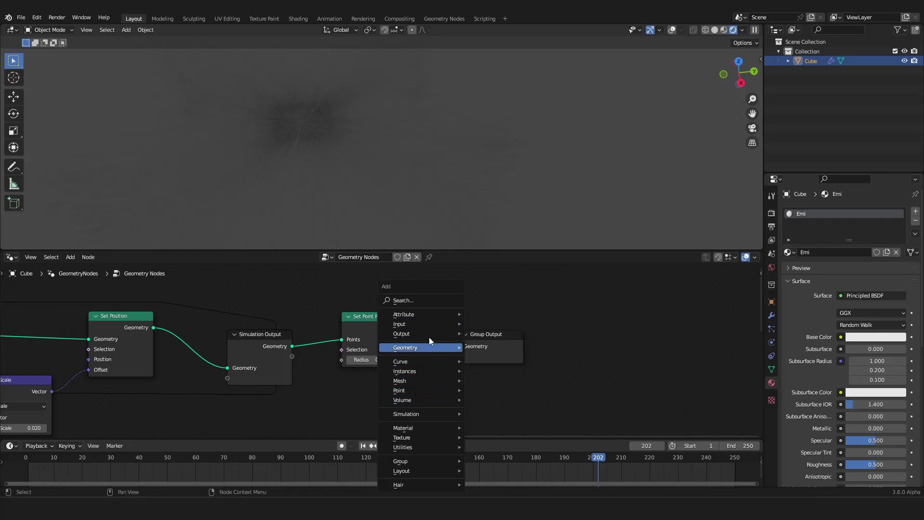
{"action": "mouse_move", "coordinate": [418, 427]}
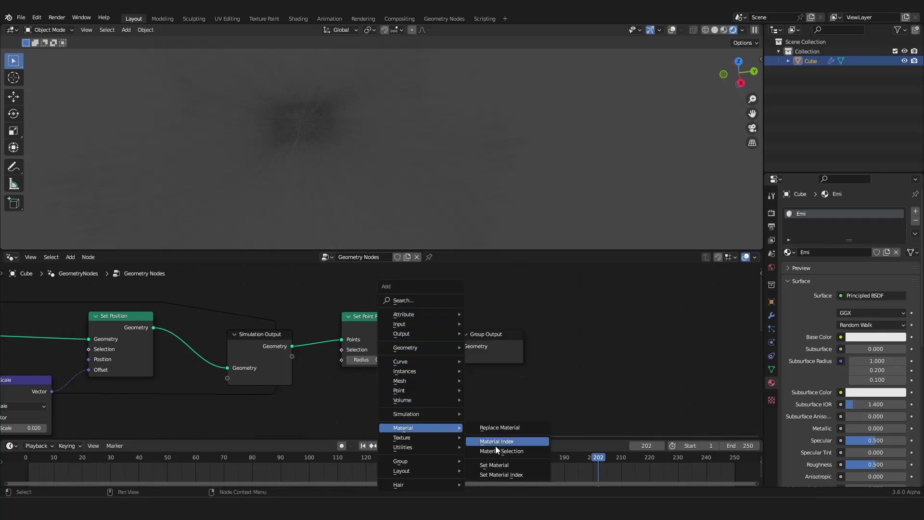
{"action": "left_click", "coordinate": [496, 464]}
{"action": "left_click", "coordinate": [468, 360]}
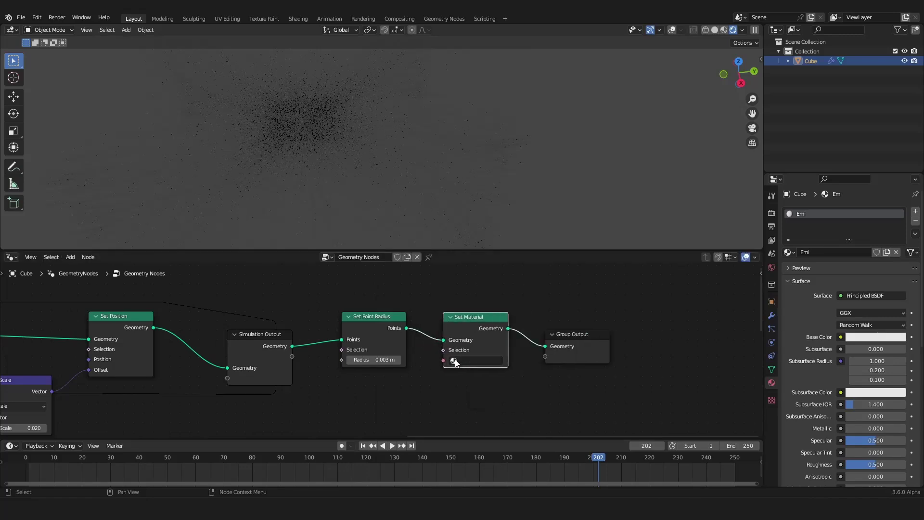
{"action": "left_click", "coordinate": [471, 362]}
{"action": "left_click", "coordinate": [466, 374]}
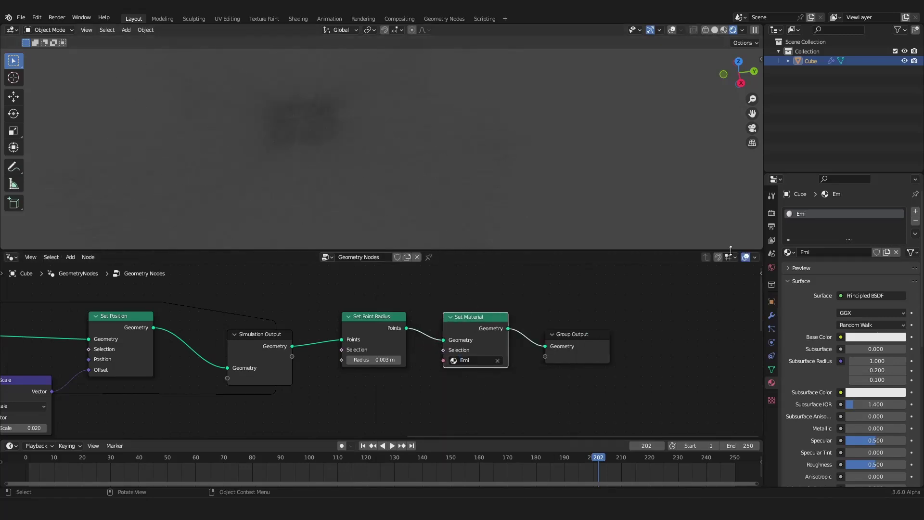
- Set the Emi material's emission colour to white
{"action": "scroll", "coordinate": [813, 337], "scroll_direction": "down", "scroll_amount": 12}
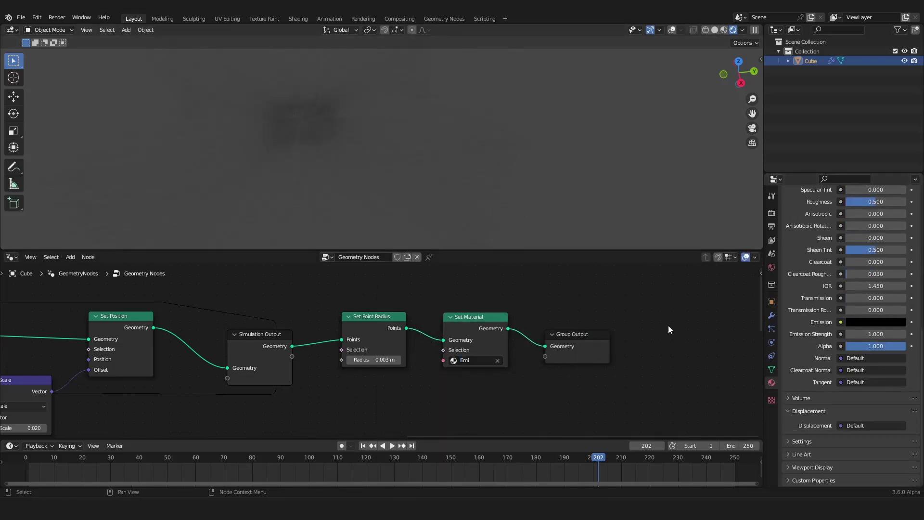
{"action": "left_click", "coordinate": [876, 323]}
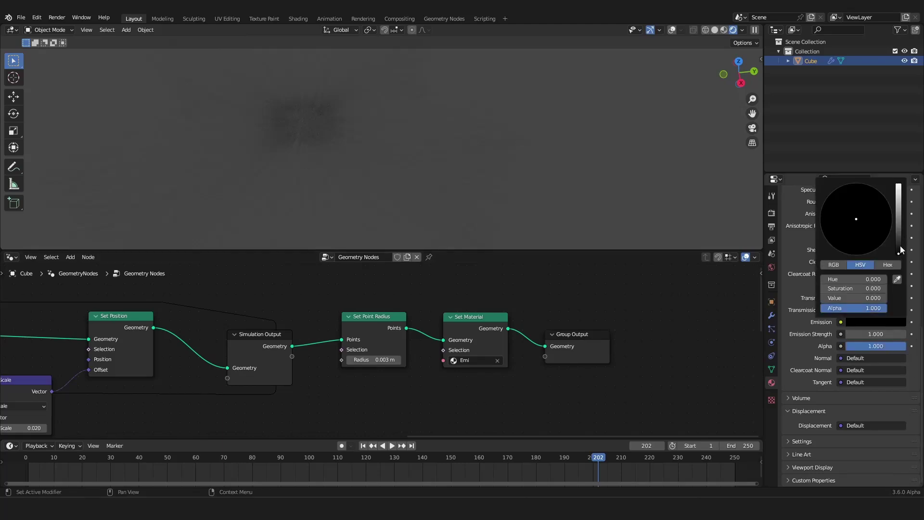
{"action": "left_click_drag", "start_coordinate": [898, 247], "coordinate": [899, 184]}
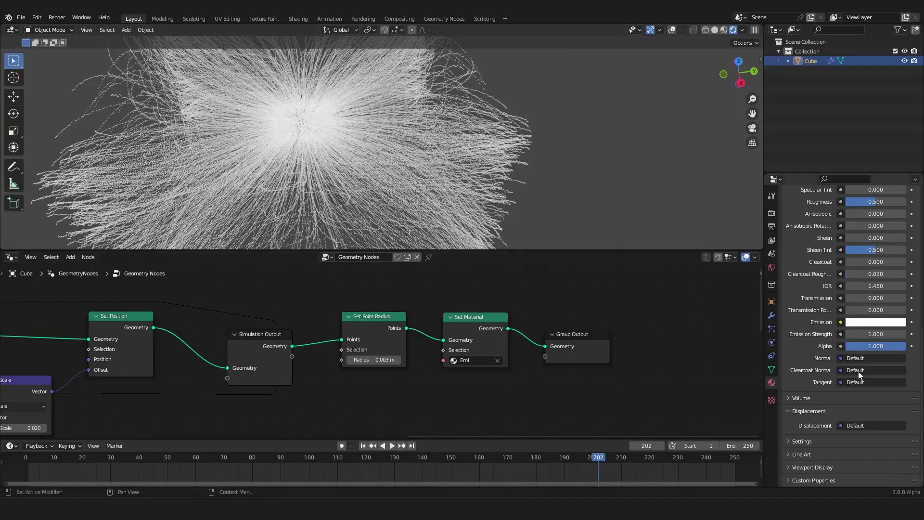
- Inspect the white emissive trails up close and from several angles, and return the viewport to solid shading
{"action": "scroll", "coordinate": [408, 166], "scroll_direction": "up", "scroll_amount": 4}
{"action": "middle_click_drag", "start_coordinate": [408, 166], "coordinate": [463, 152]}
{"action": "scroll", "coordinate": [455, 189], "scroll_direction": "down", "scroll_amount": 5}
{"action": "scroll", "coordinate": [466, 146], "scroll_direction": "up", "scroll_amount": 1}
{"action": "scroll", "coordinate": [466, 145], "scroll_direction": "down", "scroll_amount": 2}
{"action": "scroll", "coordinate": [462, 152], "scroll_direction": "up", "scroll_amount": 2}
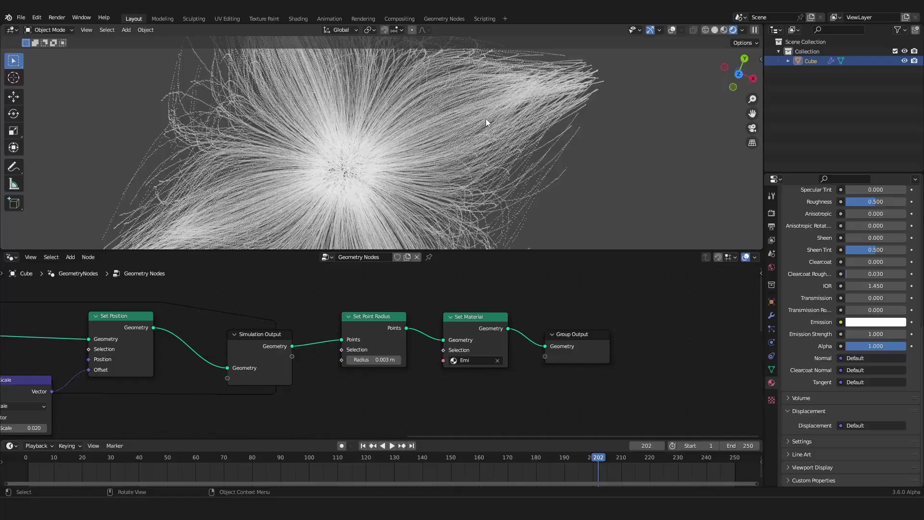
{"action": "scroll", "coordinate": [447, 128], "scroll_direction": "down", "scroll_amount": 3}
{"action": "middle_click_drag", "start_coordinate": [448, 130], "coordinate": [493, 93]}
{"action": "scroll", "coordinate": [494, 97], "scroll_direction": "up", "scroll_amount": 4}
{"action": "middle_click_drag", "start_coordinate": [498, 133], "coordinate": [510, 171], "text": "shift"}
{"action": "scroll", "coordinate": [511, 170], "scroll_direction": "up", "scroll_amount": 2}
{"action": "middle_click_drag", "start_coordinate": [568, 158], "coordinate": [462, 195], "text": "shift"}
{"action": "scroll", "coordinate": [458, 170], "scroll_direction": "up", "scroll_amount": 2}
{"action": "scroll", "coordinate": [458, 168], "scroll_direction": "down", "scroll_amount": 8}
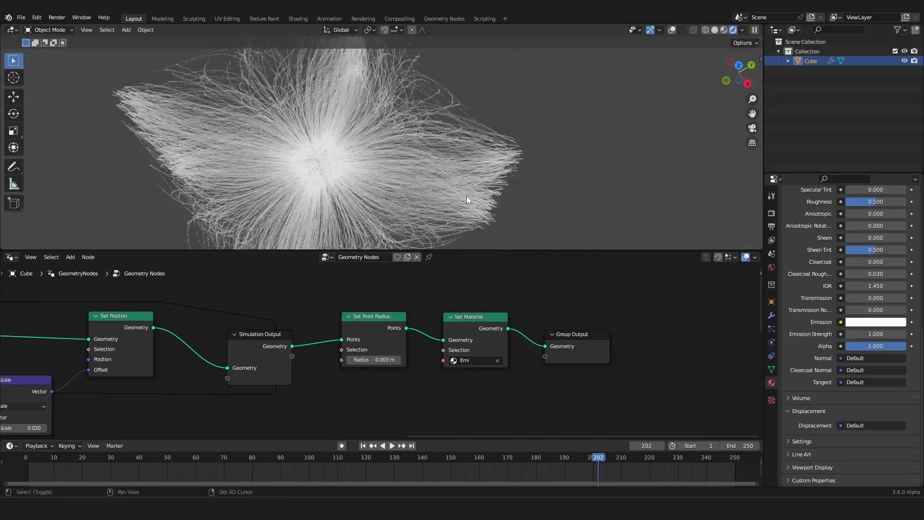
{"action": "left_click", "coordinate": [715, 29]}
- Insert a Capture Attribute node between Set Position and Simulation Output
{"action": "scroll", "coordinate": [376, 351], "scroll_direction": "down", "scroll_amount": 3}
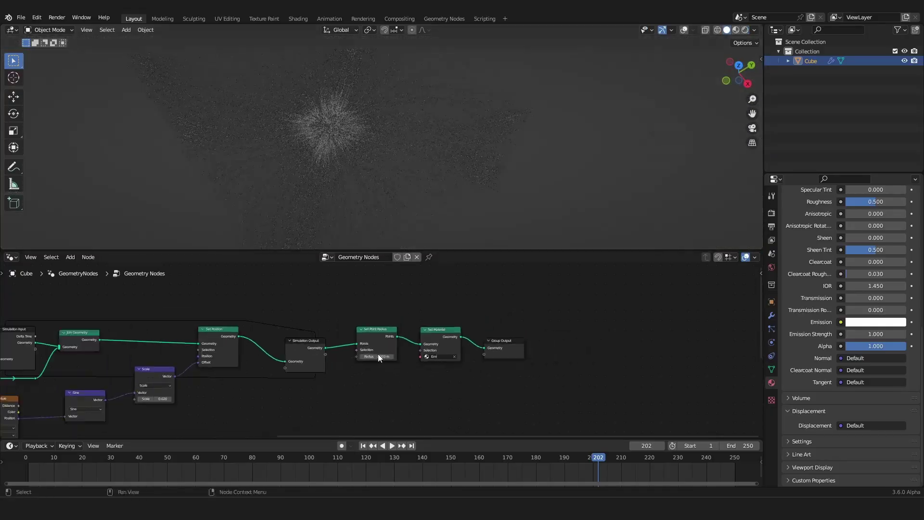
{"action": "scroll", "coordinate": [374, 355], "scroll_direction": "down", "scroll_amount": 2}
{"action": "middle_click_drag", "start_coordinate": [374, 355], "coordinate": [449, 366]}
{"action": "scroll", "coordinate": [552, 333], "scroll_direction": "up", "scroll_amount": 7}
{"action": "scroll", "coordinate": [449, 366], "scroll_direction": "up", "scroll_amount": 2}
{"action": "key", "text": "shift+a"}
{"action": "mouse_move", "coordinate": [439, 179]}
{"action": "left_click", "coordinate": [512, 211]}
{"action": "left_click", "coordinate": [430, 312]}
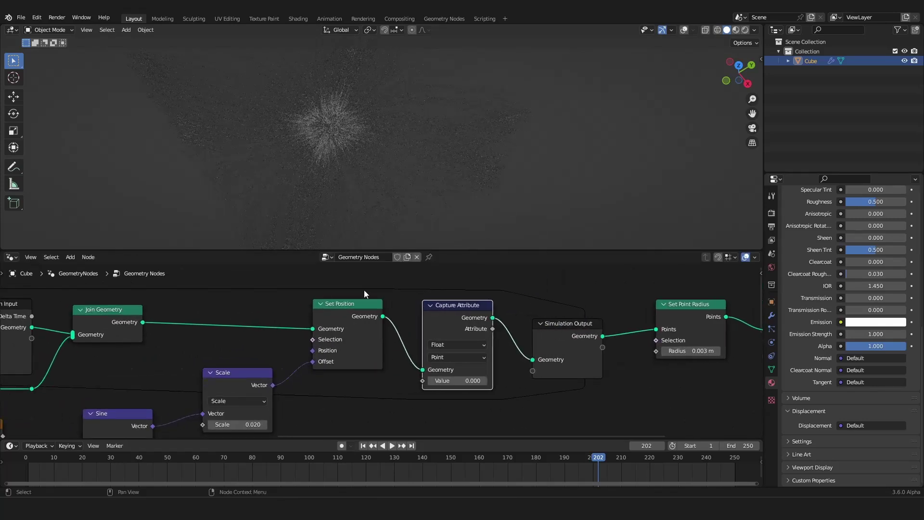
- Add a Named Attribute node below the Set Position node
{"action": "scroll", "coordinate": [438, 328], "scroll_direction": "down", "scroll_amount": 6}
{"action": "middle_click_drag", "start_coordinate": [435, 321], "coordinate": [411, 307]}
{"action": "scroll", "coordinate": [400, 302], "scroll_direction": "up", "scroll_amount": 6}
{"action": "key", "text": "shift+a"}
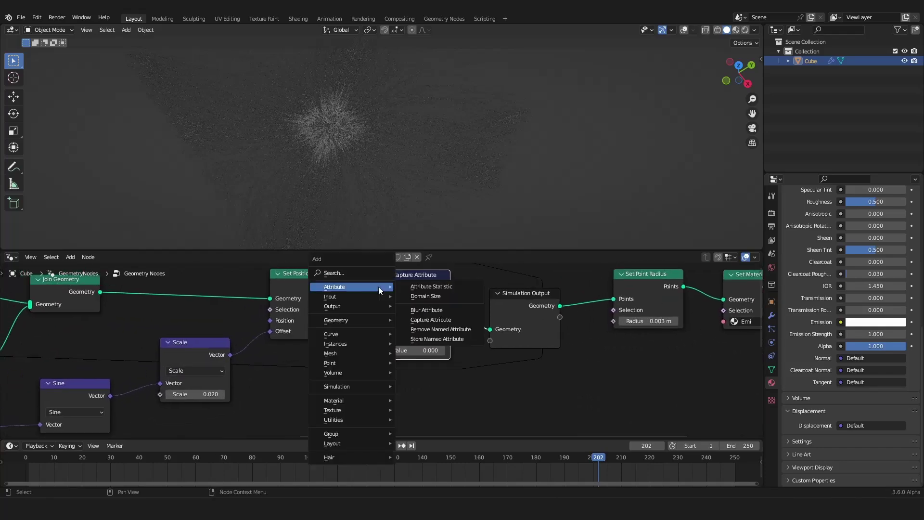
{"action": "left_click", "coordinate": [369, 271]}
{"action": "type", "text": "named"}
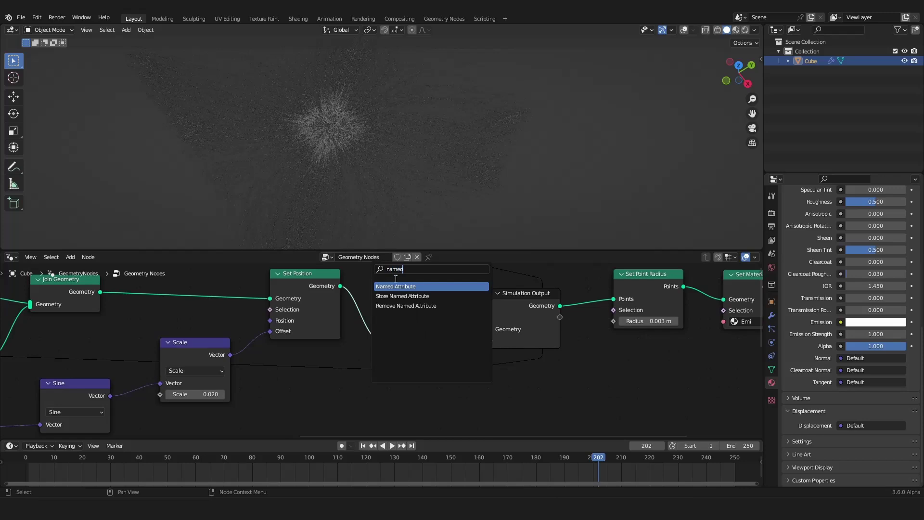
{"action": "key", "text": "Return"}
{"action": "left_click", "coordinate": [337, 368]}
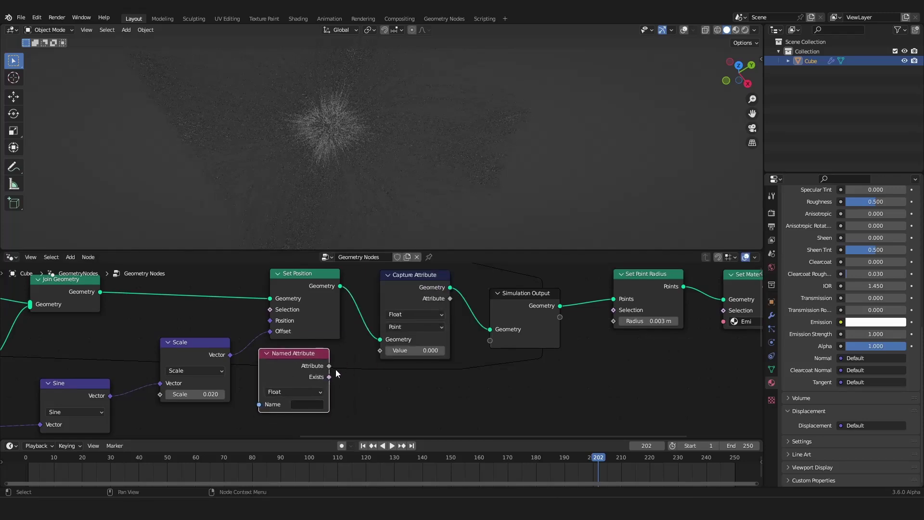
- Link the Named Attribute output to the Capture Attribute value and set both nodes' data type to Integer
{"action": "left_click_drag", "start_coordinate": [329, 366], "coordinate": [380, 350]}
{"action": "left_click", "coordinate": [415, 314]}
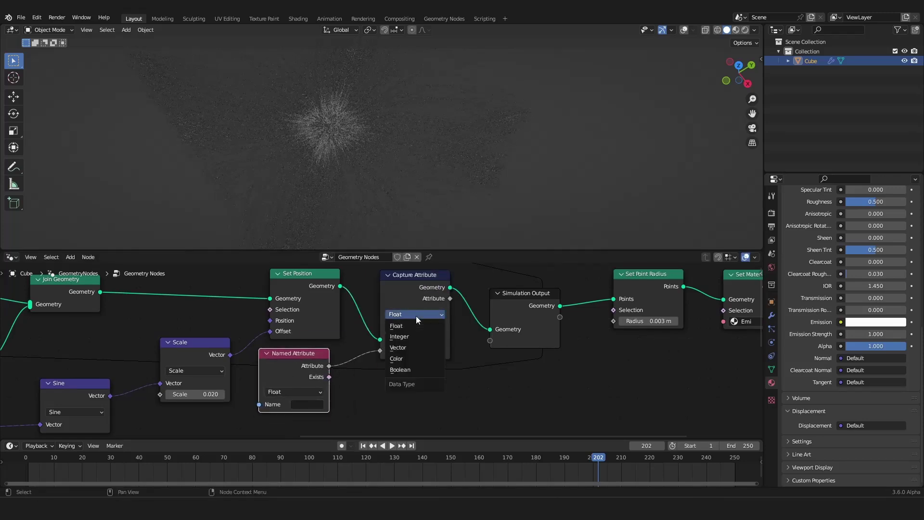
{"action": "left_click", "coordinate": [407, 337]}
{"action": "scroll", "coordinate": [299, 390], "scroll_direction": "down", "scroll_amount": 1, "text": "ctrl"}
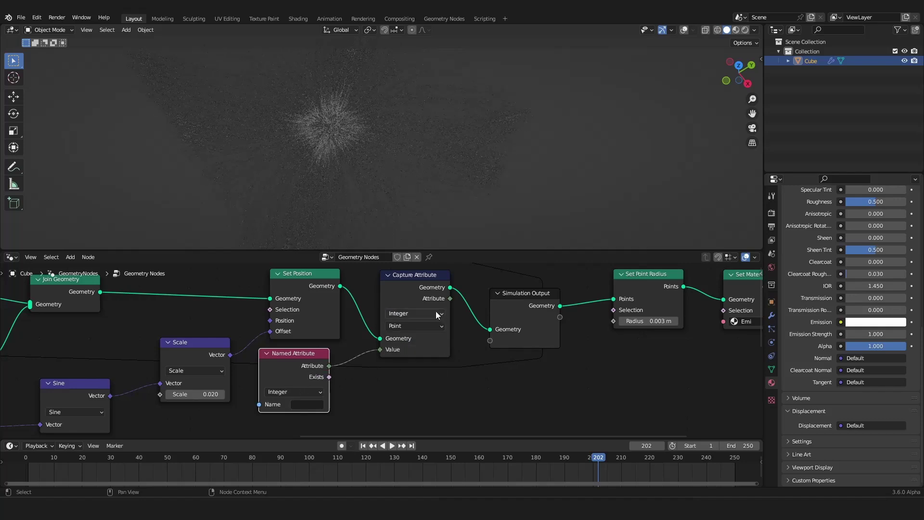
- Replace the Capture Attribute node with a Store Named Attribute node before Simulation Output, with data type Integer
{"action": "left_click_drag", "start_coordinate": [416, 285], "coordinate": [421, 380], "text": "alt"}
{"action": "key", "text": "x"}
{"action": "key", "text": "shift+a"}
{"action": "mouse_move", "coordinate": [398, 313]}
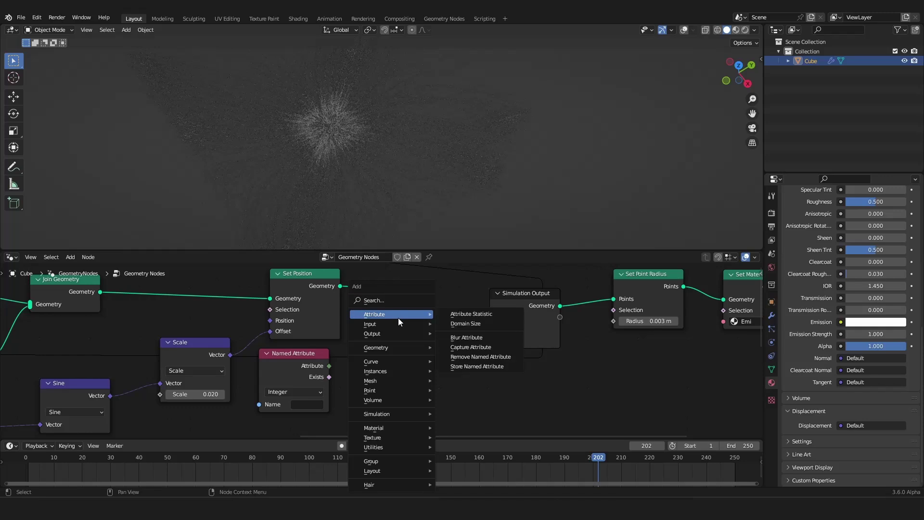
{"action": "left_click", "coordinate": [476, 366]}
{"action": "left_click", "coordinate": [382, 282]}
{"action": "left_click", "coordinate": [423, 316]}
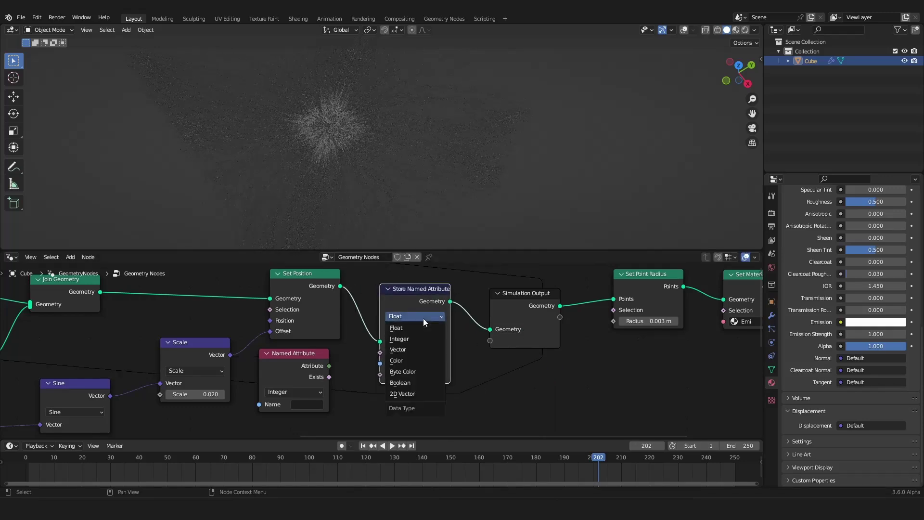
{"action": "left_click", "coordinate": [412, 339]}
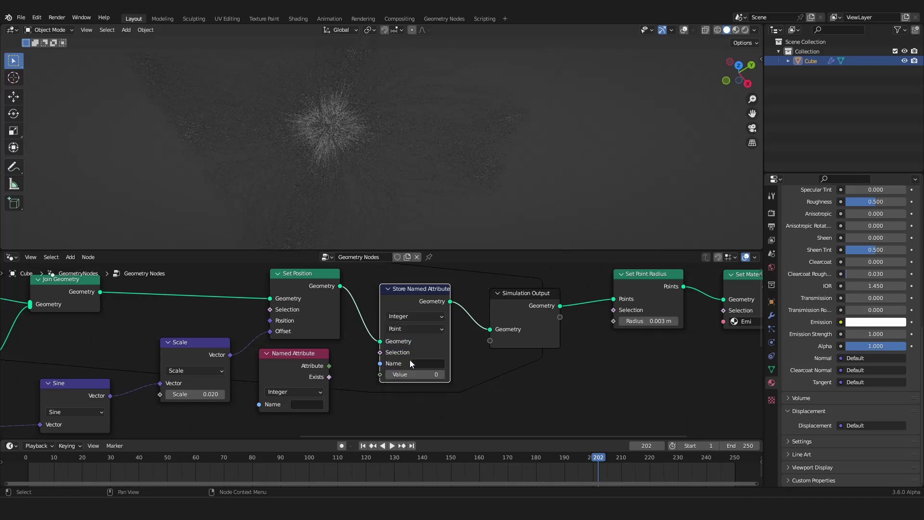
- Link Named Attribute to the Store Named Attribute value and enter the attribute name age in both nodes
{"action": "left_click", "coordinate": [331, 371]}
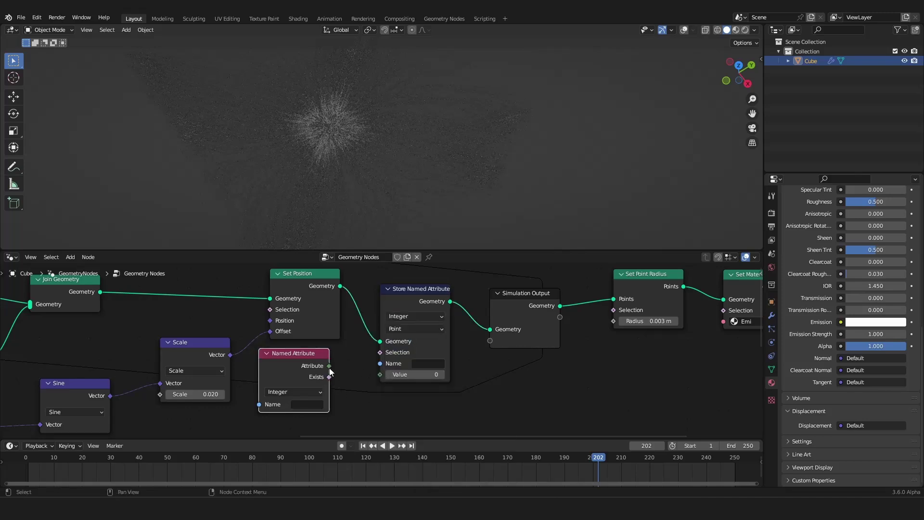
{"action": "left_click_drag", "start_coordinate": [329, 366], "coordinate": [380, 374]}
{"action": "left_click", "coordinate": [415, 362]}
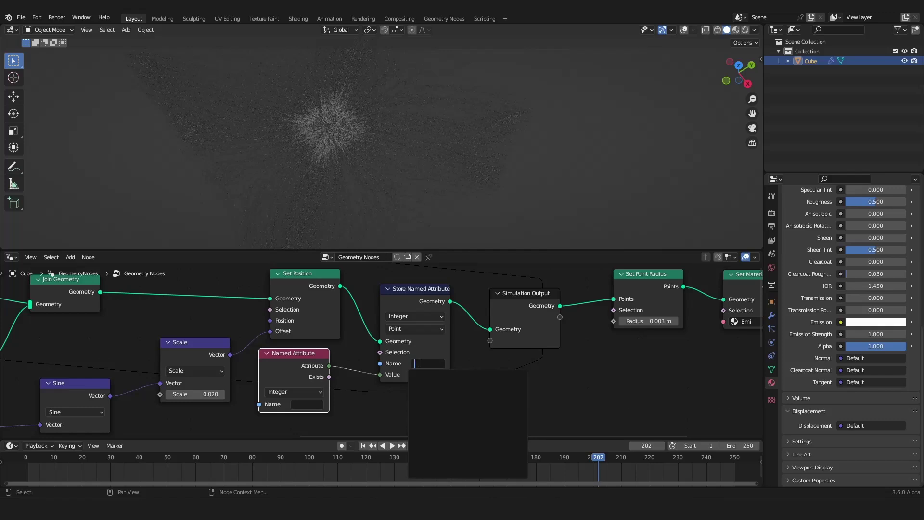
{"action": "type", "text": "age"}
{"action": "key", "text": "Return"}
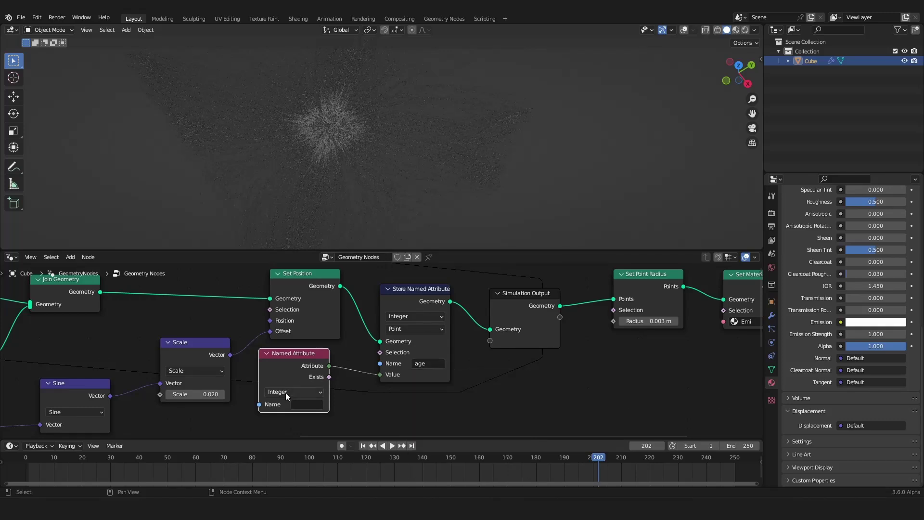
{"action": "left_click", "coordinate": [300, 403]}
{"action": "type", "text": "age"}
{"action": "key", "text": "Return"}
- Move the Named Attribute node below the Scale node, leaving a gap before Store Named Attribute
{"action": "scroll", "coordinate": [315, 367], "scroll_direction": "down", "scroll_amount": 4}
{"action": "middle_click_drag", "start_coordinate": [315, 367], "coordinate": [290, 339]}
{"action": "scroll", "coordinate": [286, 342], "scroll_direction": "up", "scroll_amount": 2}
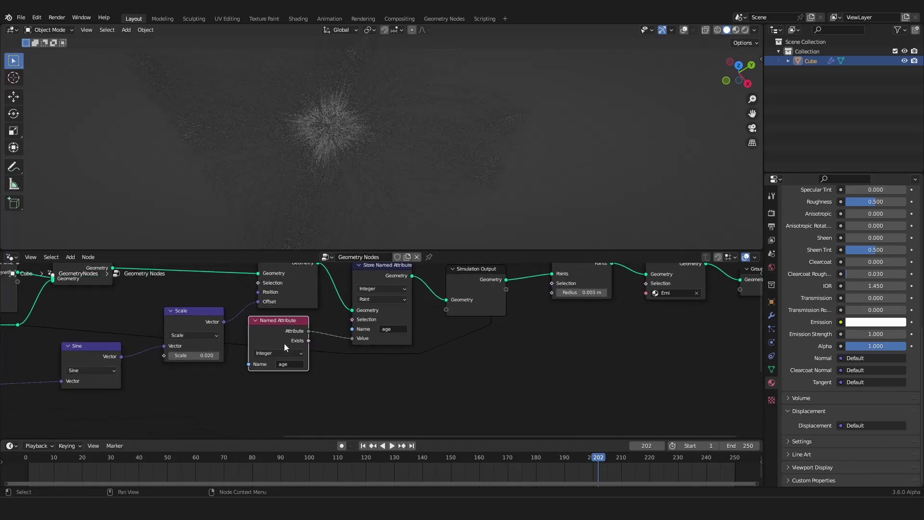
{"action": "left_click_drag", "start_coordinate": [274, 336], "coordinate": [188, 388]}
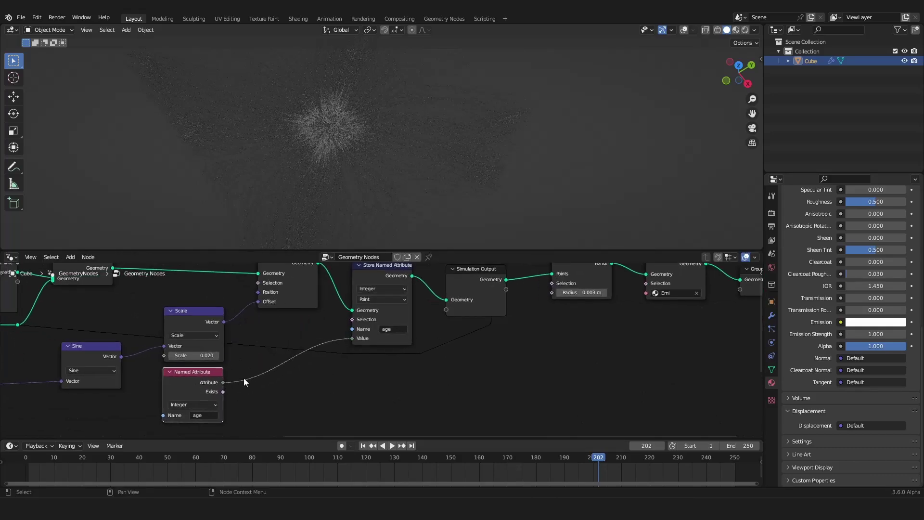
{"action": "middle_click_drag", "start_coordinate": [348, 351], "coordinate": [368, 356]}
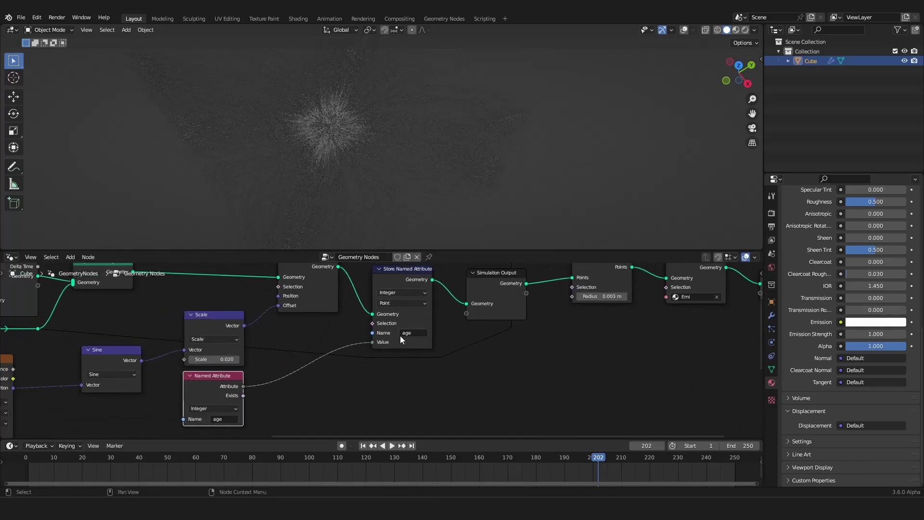
{"action": "middle_click_drag", "start_coordinate": [321, 333], "coordinate": [336, 319]}
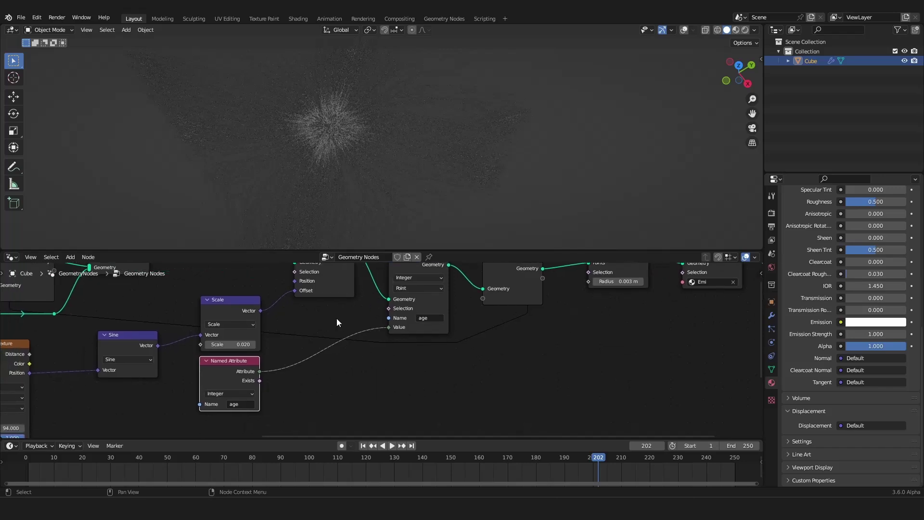
- Insert a Math Add node between Named Attribute and Store Named Attribute, adding a value of 1
{"action": "scroll", "coordinate": [337, 318], "scroll_direction": "up", "scroll_amount": 4}
{"action": "scroll", "coordinate": [336, 318], "scroll_direction": "down", "scroll_amount": 2}
{"action": "key", "text": "shift+a"}
{"action": "left_click", "coordinate": [308, 288]}
{"action": "type", "text": "math"}
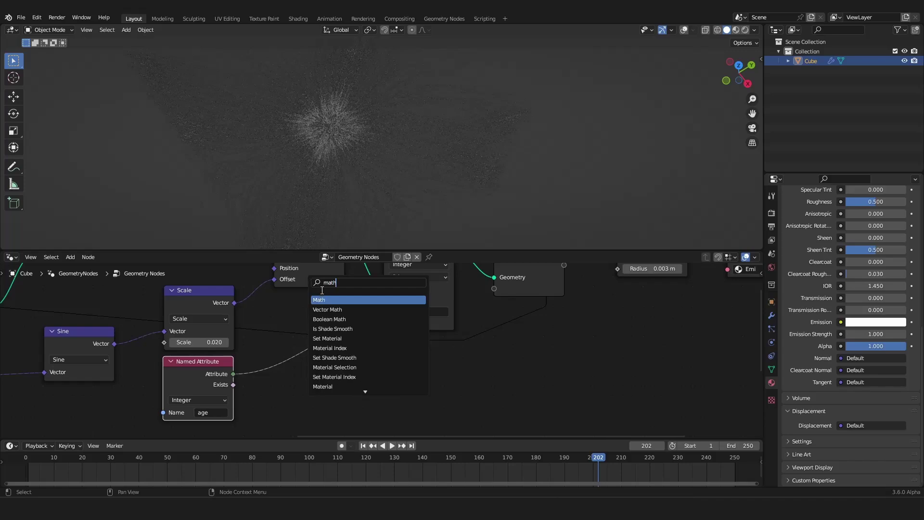
{"action": "left_click", "coordinate": [325, 301]}
{"action": "left_click", "coordinate": [298, 331]}
{"action": "left_click", "coordinate": [322, 377]}
{"action": "type", "text": "1"}
{"action": "key", "text": "Return"}
- Change the node area to the Shader Editor for the Emi material and switch the viewport to rendered shading
{"action": "scroll", "coordinate": [355, 397], "scroll_direction": "down", "scroll_amount": 11}
{"action": "middle_click_drag", "start_coordinate": [378, 399], "coordinate": [404, 404]}
{"action": "scroll", "coordinate": [404, 404], "scroll_direction": "up", "scroll_amount": 4}
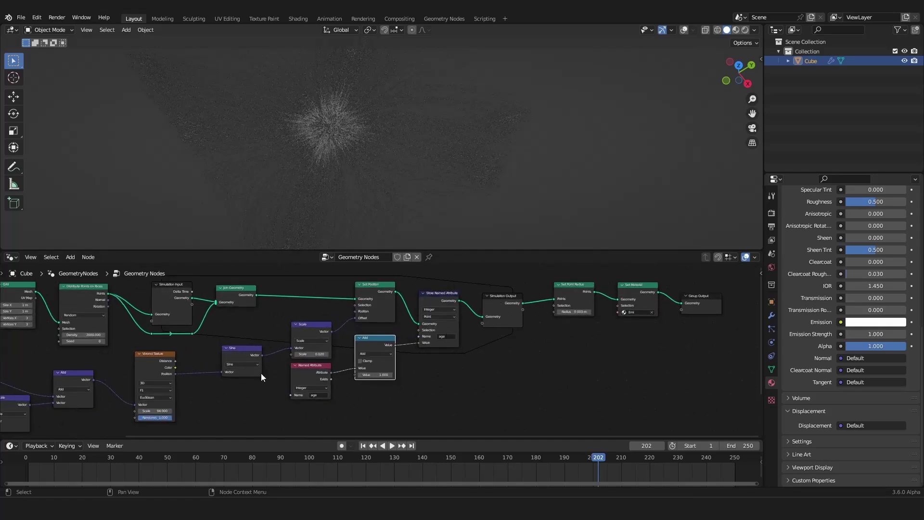
{"action": "scroll", "coordinate": [459, 356], "scroll_direction": "down", "scroll_amount": 2}
{"action": "middle_click_drag", "start_coordinate": [459, 356], "coordinate": [345, 354]}
{"action": "scroll", "coordinate": [339, 349], "scroll_direction": "up", "scroll_amount": 2}
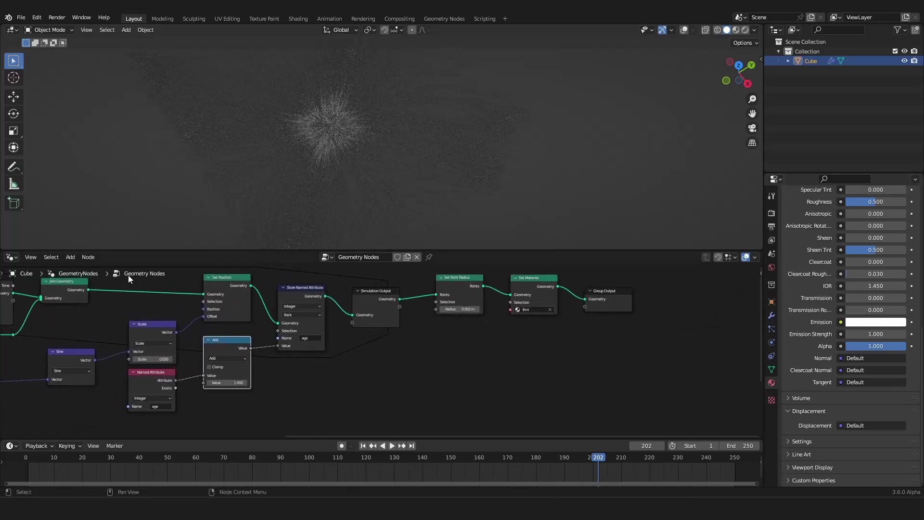
{"action": "left_click", "coordinate": [10, 257]}
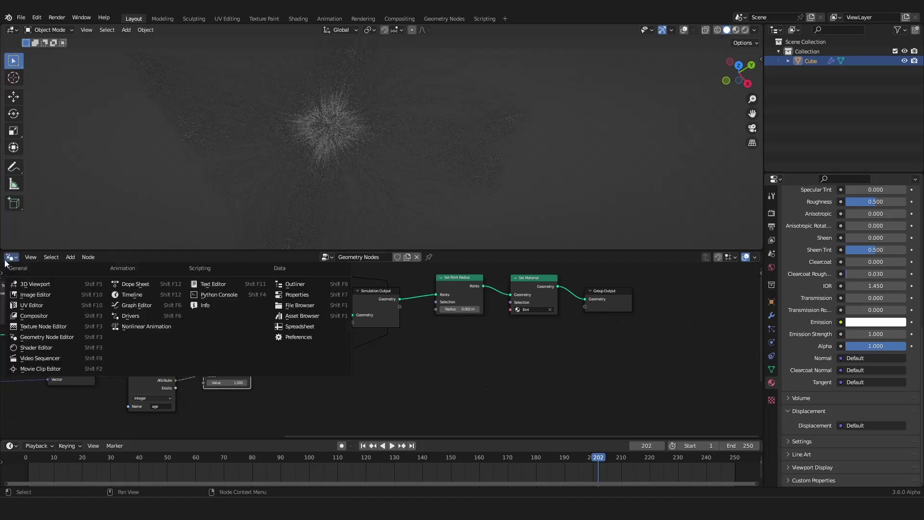
{"action": "left_click", "coordinate": [56, 347]}
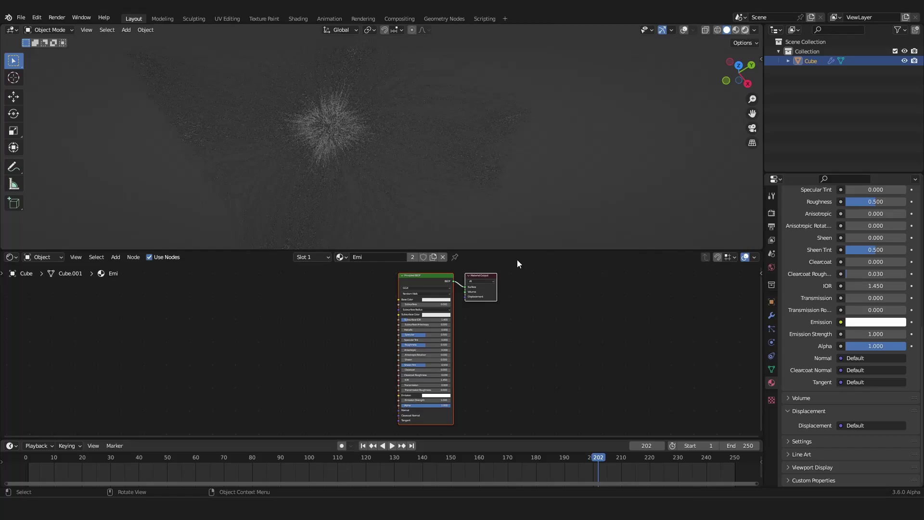
{"action": "left_click", "coordinate": [746, 30]}
- Add an Attribute node named age to the Emi material, preview it as the surface output, and view the result on the trails
{"action": "scroll", "coordinate": [322, 359], "scroll_direction": "up", "scroll_amount": 2}
{"action": "key", "text": "shift+a"}
{"action": "left_click", "coordinate": [341, 303]}
{"action": "type", "text": "attr"}
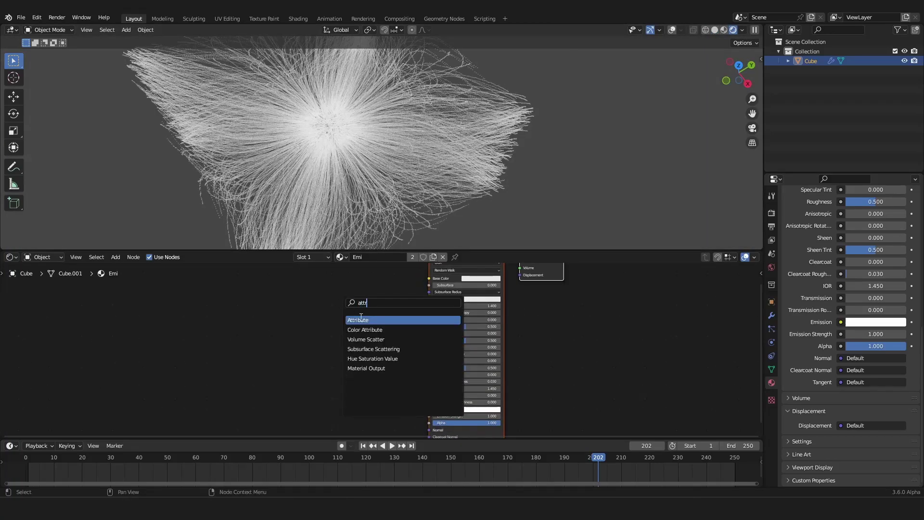
{"action": "key", "text": "Return"}
{"action": "left_click", "coordinate": [280, 309]}
{"action": "left_click", "coordinate": [283, 308], "text": "ctrl+shift"}
{"action": "left_click", "coordinate": [290, 334]}
{"action": "type", "text": "age"}
{"action": "key", "text": "Return"}
{"action": "middle_click_drag", "start_coordinate": [348, 117], "coordinate": [335, 146]}
- Change the node area to the Geometry Node Editor and link the Named Attribute's Attribute output to a new Group Output socket
{"action": "left_click", "coordinate": [10, 257]}
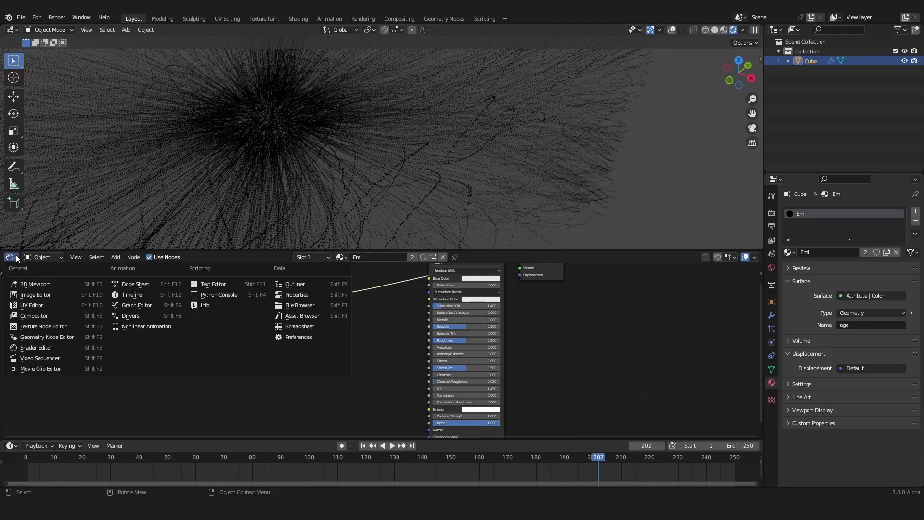
{"action": "left_click", "coordinate": [29, 340]}
{"action": "middle_click_drag", "start_coordinate": [453, 353], "coordinate": [401, 305]}
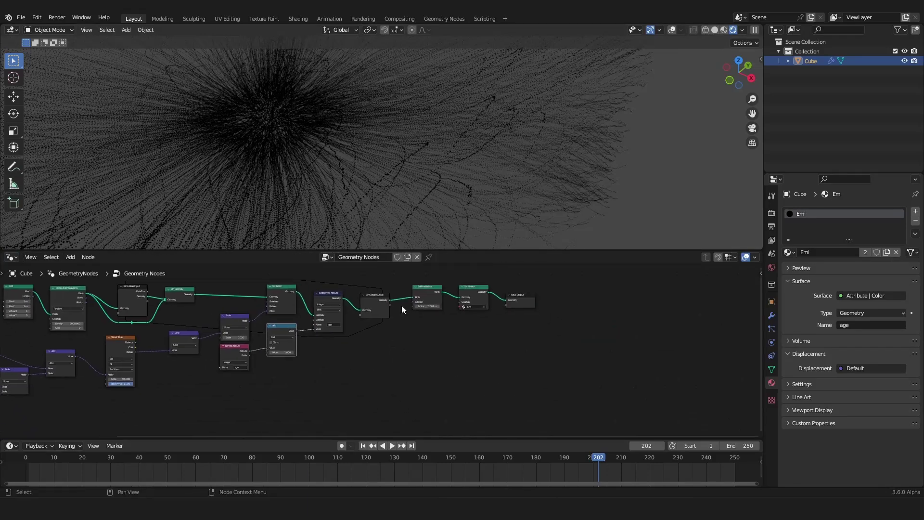
{"action": "scroll", "coordinate": [396, 310], "scroll_direction": "up", "scroll_amount": 5}
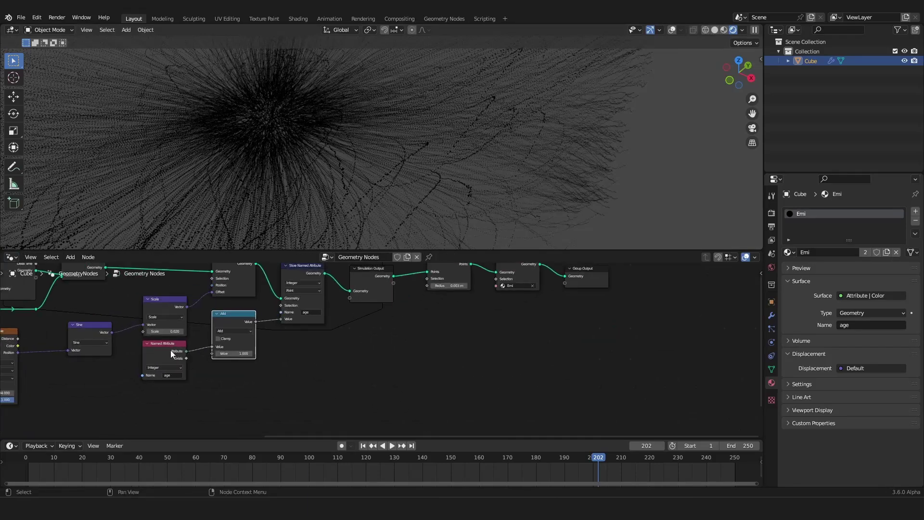
{"action": "left_click_drag", "start_coordinate": [187, 351], "coordinate": [437, 342]}
{"action": "left_click_drag", "start_coordinate": [565, 285], "coordinate": [565, 284]}
{"action": "middle_click_drag", "start_coordinate": [617, 294], "coordinate": [522, 331]}
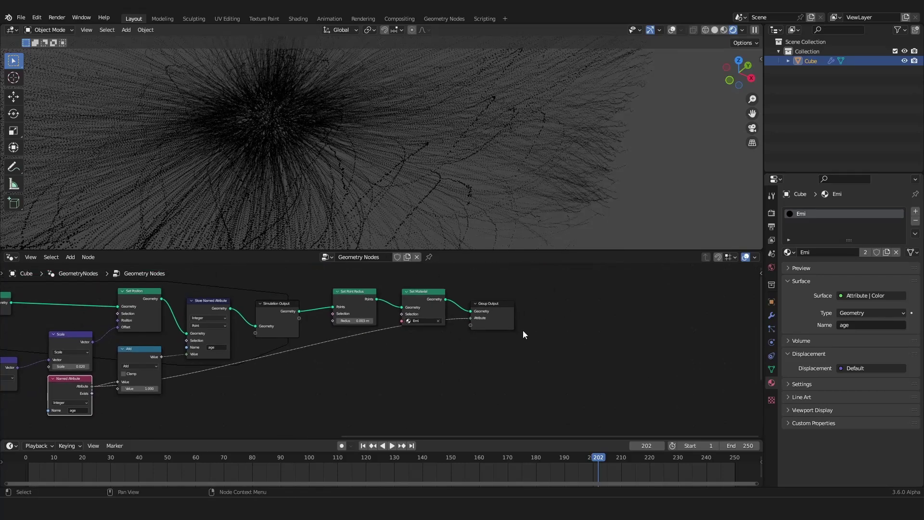
- Name the Geometry Nodes modifier's output attribute age
{"action": "left_click", "coordinate": [771, 316]}
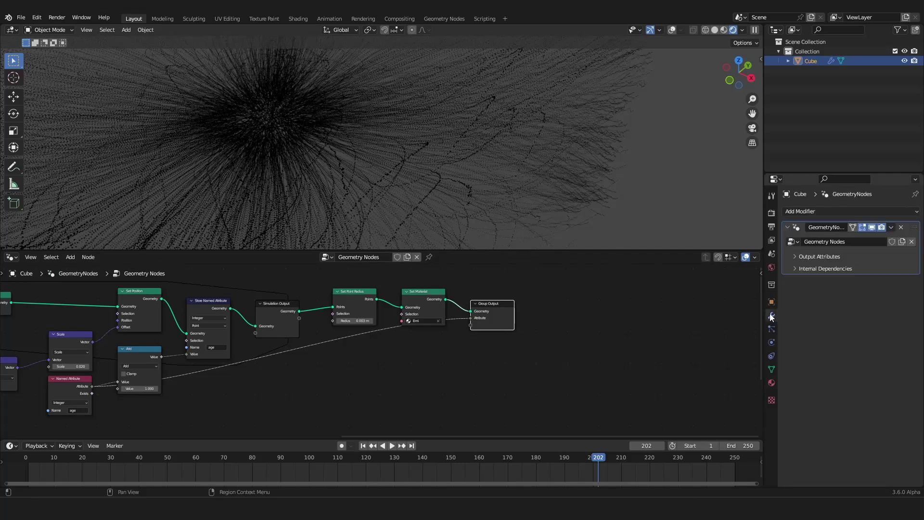
{"action": "left_click", "coordinate": [798, 256]}
{"action": "left_click", "coordinate": [850, 271]}
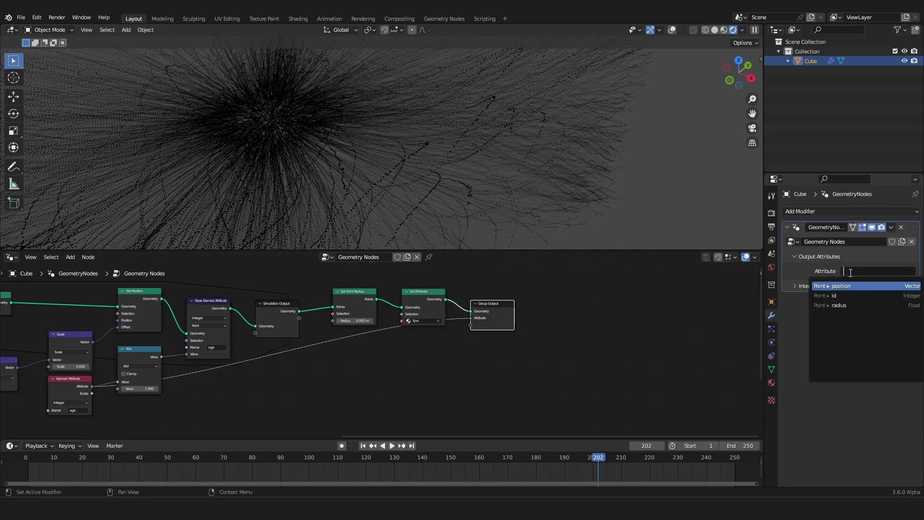
{"action": "key", "text": "Return"}
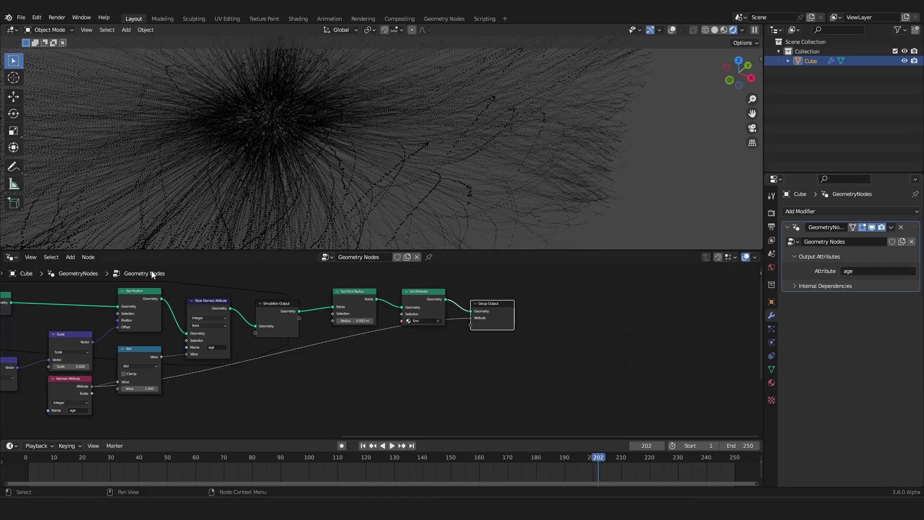
- Return the node area to the Shader Editor and replay the simulation from frame 1 with the age attribute previewed
{"action": "left_click", "coordinate": [9, 258]}
{"action": "left_click", "coordinate": [38, 349]}
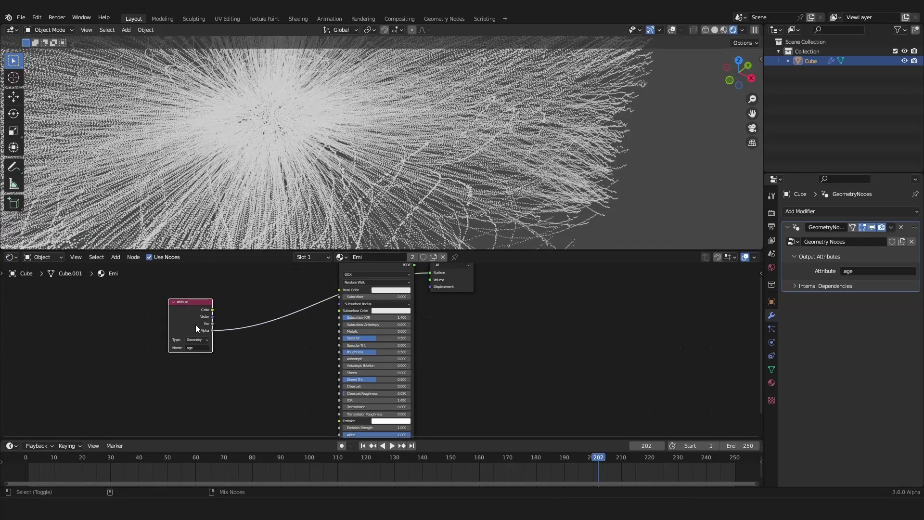
{"action": "left_click", "coordinate": [363, 445]}
{"action": "key", "text": "space"}
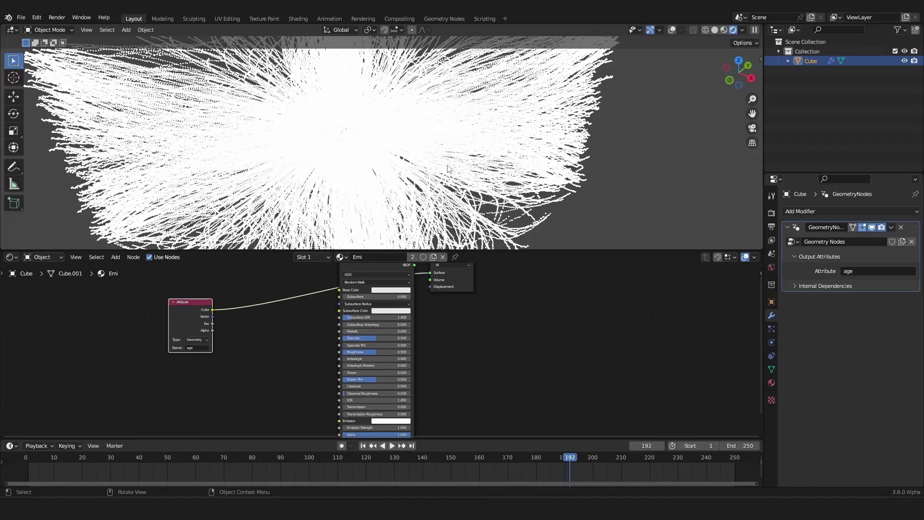
{"action": "key", "text": "space"}
{"action": "scroll", "coordinate": [301, 336], "scroll_direction": "down", "scroll_amount": 4}
{"action": "middle_click_drag", "start_coordinate": [301, 336], "coordinate": [367, 360]}
{"action": "scroll", "coordinate": [366, 360], "scroll_direction": "up", "scroll_amount": 4}
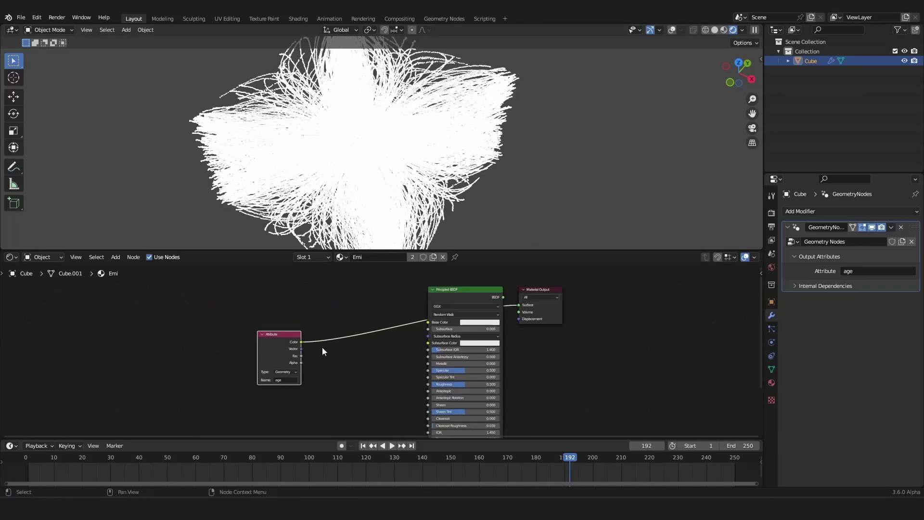
- Insert a Map Range node with From Max 200 after the age attribute's Fac output and replay the simulation to check the shading
{"action": "left_click_drag", "start_coordinate": [266, 345], "coordinate": [120, 331]}
{"action": "key", "text": "shift+a"}
{"action": "left_click", "coordinate": [267, 301]}
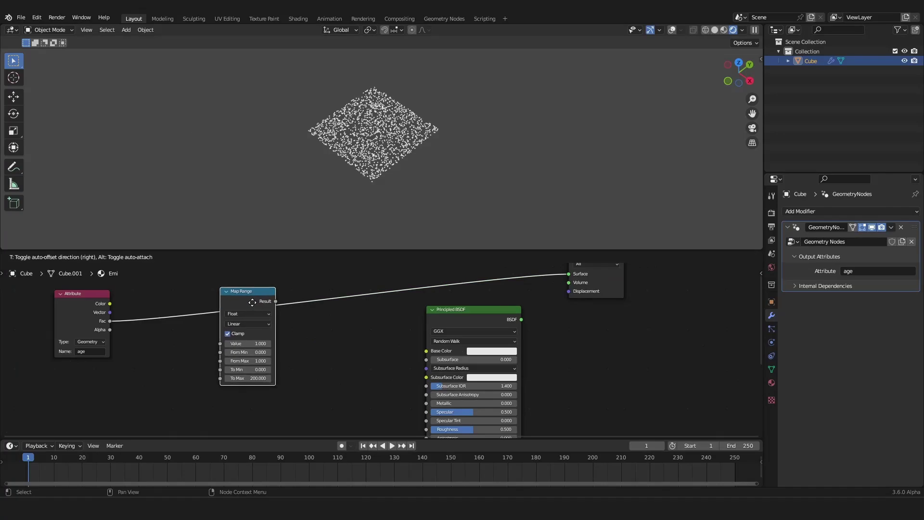
{"action": "left_click", "coordinate": [252, 302]}
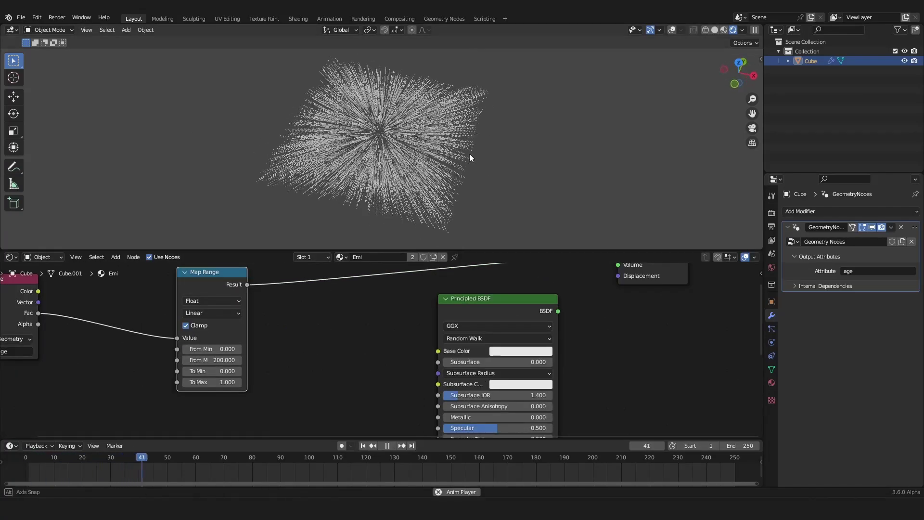
{"action": "scroll", "coordinate": [481, 157], "scroll_direction": "up", "scroll_amount": 3}
{"action": "middle_click_drag", "start_coordinate": [481, 158], "coordinate": [487, 189]}
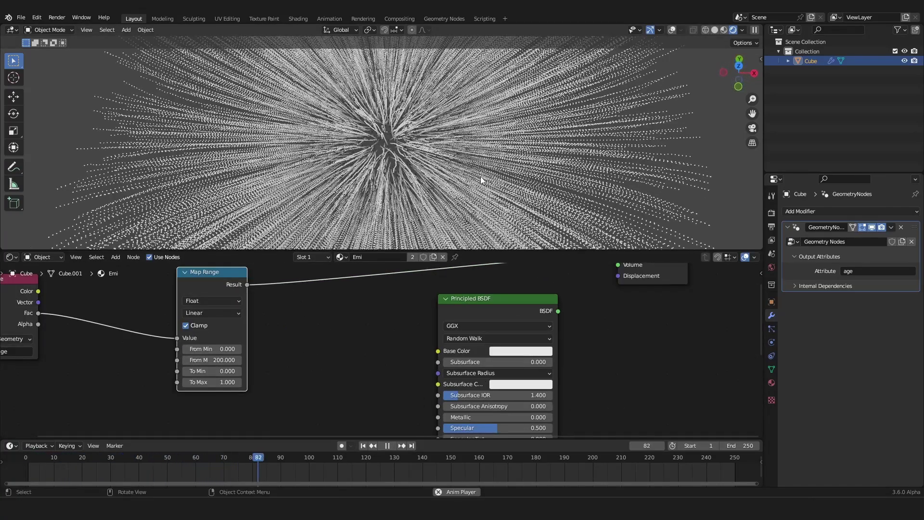
{"action": "key", "text": "space"}
{"action": "scroll", "coordinate": [479, 173], "scroll_direction": "down", "scroll_amount": 4}
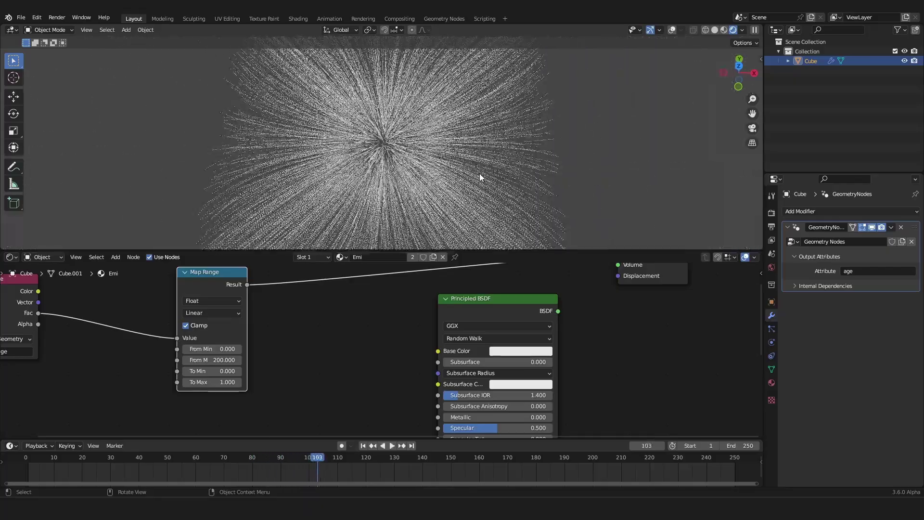
{"action": "middle_click_drag", "start_coordinate": [479, 173], "coordinate": [476, 151]}
{"action": "scroll", "coordinate": [317, 308], "scroll_direction": "down", "scroll_amount": 3}
- Add a ColorRamp node between the Map Range and Principled BSDF nodes
{"action": "key", "text": "shift+a"}
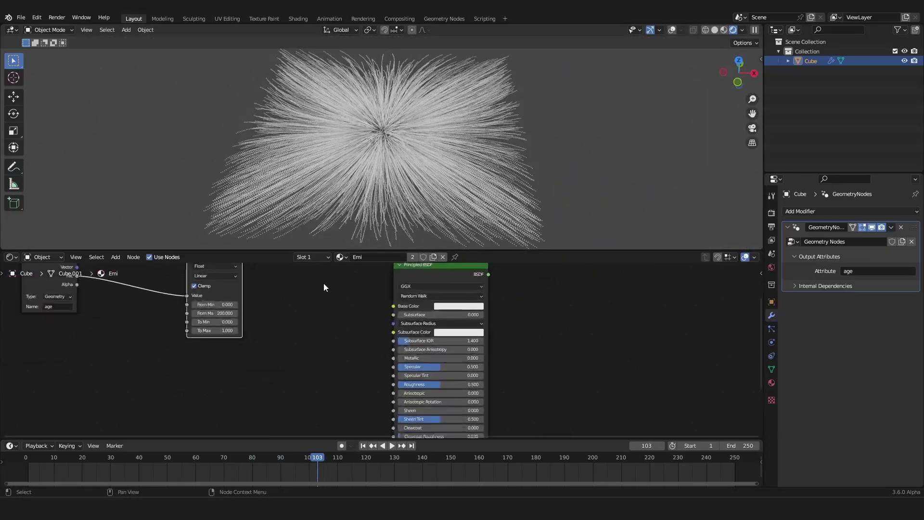
{"action": "left_click", "coordinate": [327, 277]}
{"action": "type", "text": "colo"}
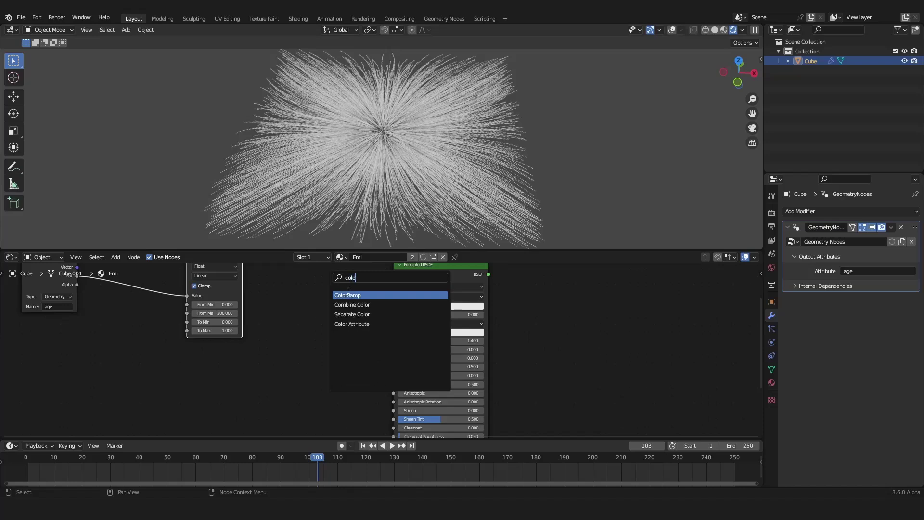
{"action": "key", "text": "Return"}
{"action": "left_click", "coordinate": [290, 288]}
{"action": "scroll", "coordinate": [290, 288], "scroll_direction": "down", "scroll_amount": 3}
{"action": "middle_click_drag", "start_coordinate": [291, 288], "coordinate": [322, 318]}
- Wire the Map Range result through the ColorRamp into the Principled BSDF's Emission, and output that shader as the surface
{"action": "left_click_drag", "start_coordinate": [268, 305], "coordinate": [322, 374]}
{"action": "left_click_drag", "start_coordinate": [358, 315], "coordinate": [417, 373]}
{"action": "key", "text": "Home"}
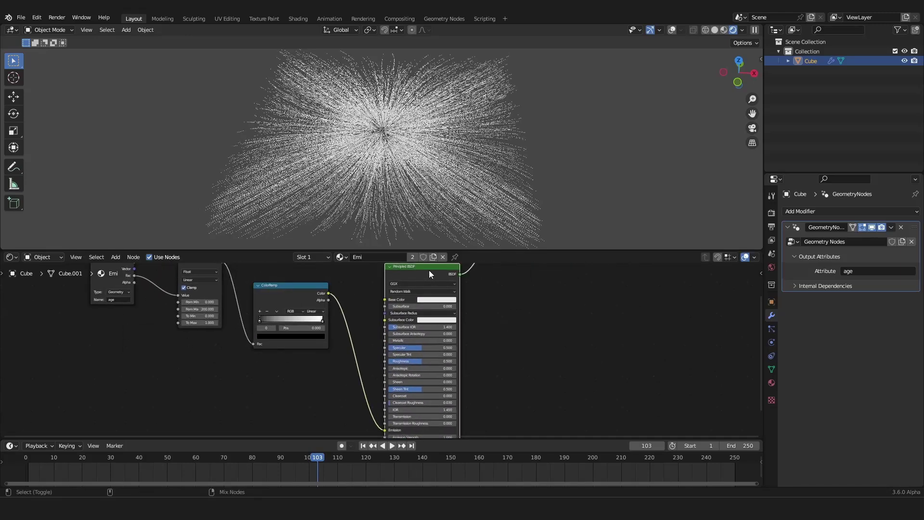
{"action": "left_click_drag", "start_coordinate": [427, 270], "coordinate": [385, 256]}
{"action": "key", "text": "Home"}
- Set the ColorRamp to Ease interpolation with an orange first stop and a light blue last stop
{"action": "scroll", "coordinate": [450, 392], "scroll_direction": "up", "scroll_amount": 4}
{"action": "left_click", "coordinate": [344, 357]}
{"action": "left_click", "coordinate": [347, 366]}
{"action": "left_click", "coordinate": [304, 396]}
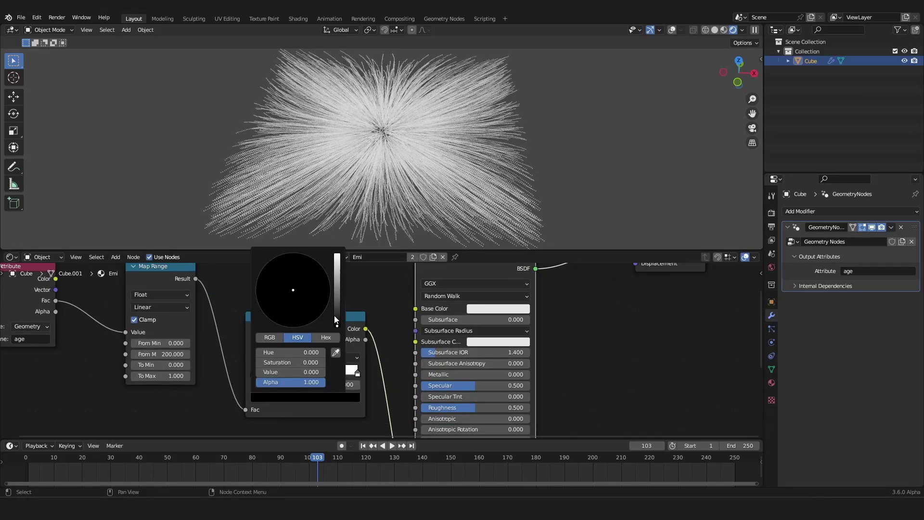
{"action": "left_click_drag", "start_coordinate": [336, 316], "coordinate": [339, 255]}
{"action": "left_click_drag", "start_coordinate": [294, 291], "coordinate": [298, 266]}
{"action": "left_click_drag", "start_coordinate": [282, 312], "coordinate": [301, 272]}
{"action": "left_click", "coordinate": [357, 374]}
{"action": "left_click", "coordinate": [343, 399]}
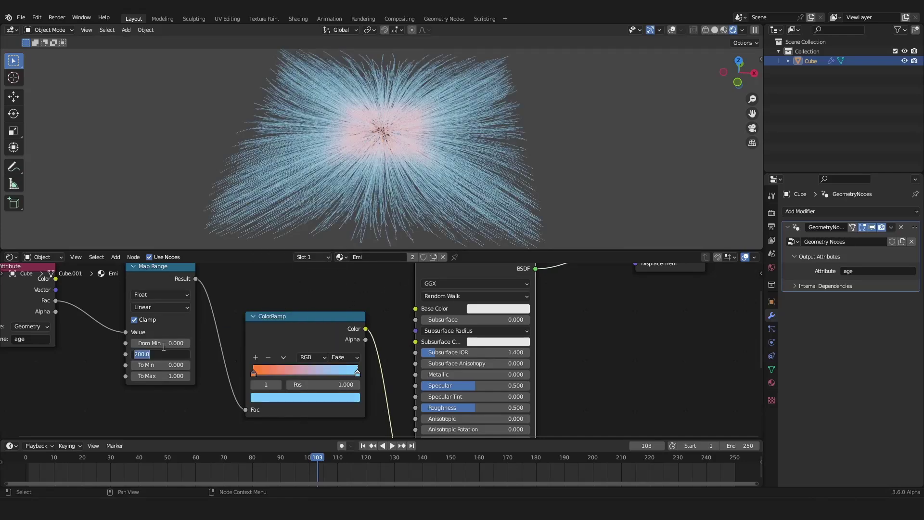
- Set the Map Range's From Max to 500 and replay the simulation from the first frame
{"action": "type", "text": "500"}
{"action": "key", "text": "Return"}
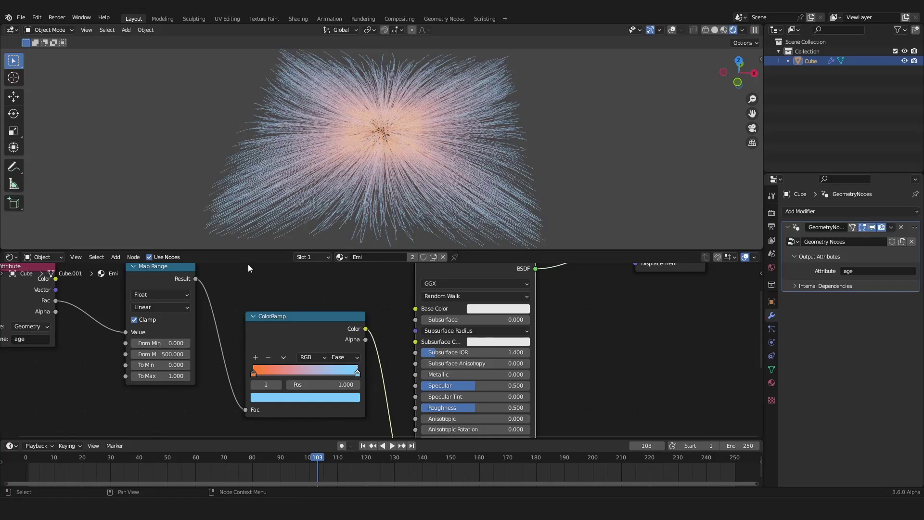
{"action": "key", "text": "shift+Left"}
{"action": "key", "text": "space"}
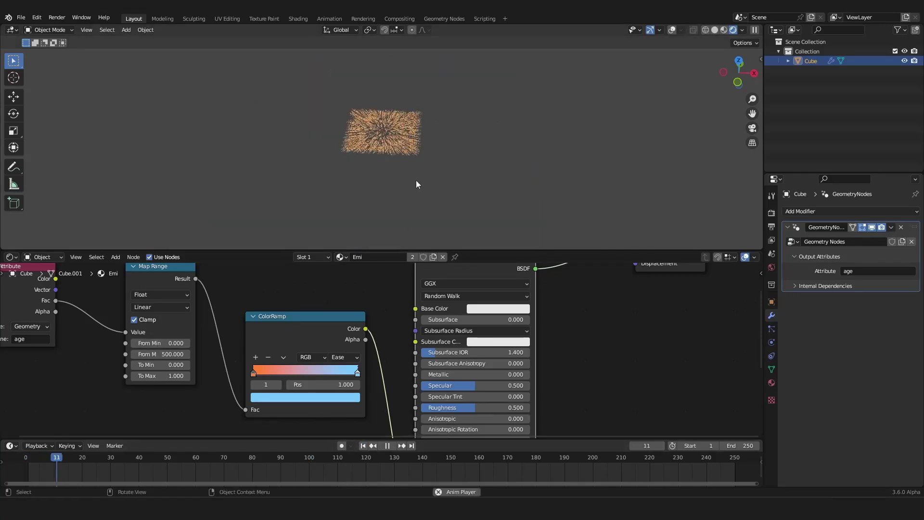
{"action": "scroll", "coordinate": [389, 336], "scroll_direction": "down", "scroll_amount": 3}
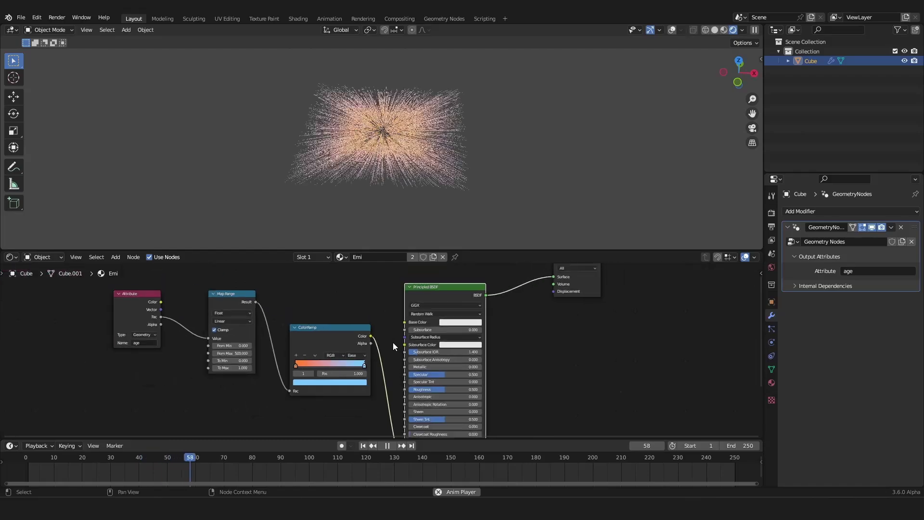
{"action": "middle_click_drag", "start_coordinate": [393, 344], "coordinate": [387, 319]}
- Save the file as untitled.blend in the Documents folder and stop the playback at frame 185
{"action": "key", "text": "ctrl+s"}
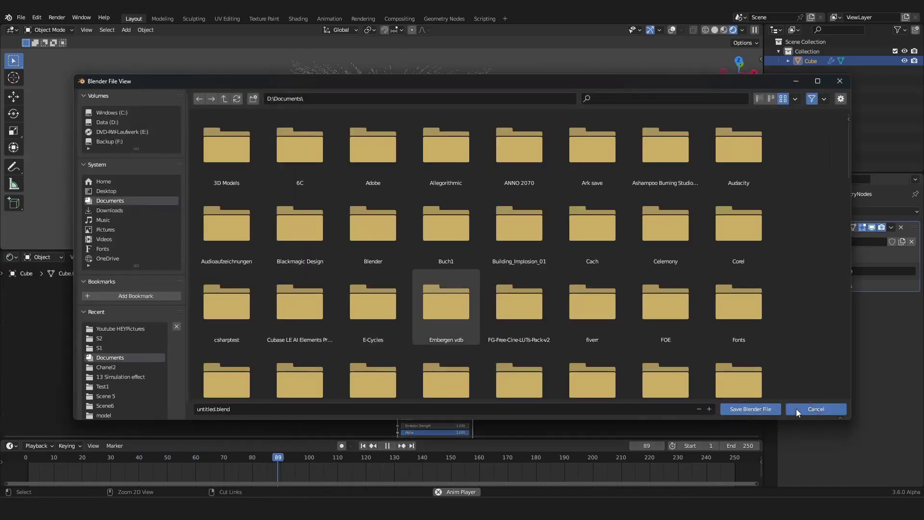
{"action": "left_click", "coordinate": [769, 410]}
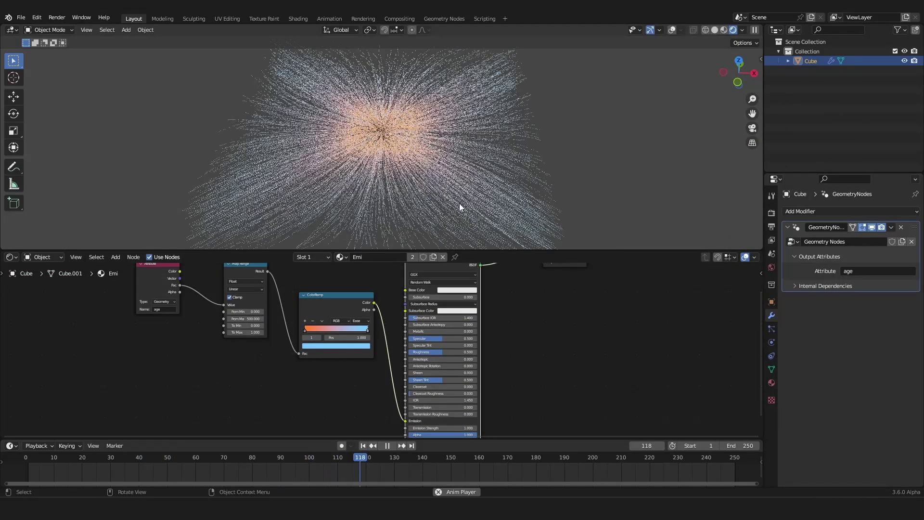
{"action": "middle_click_drag", "start_coordinate": [459, 203], "coordinate": [478, 168]}
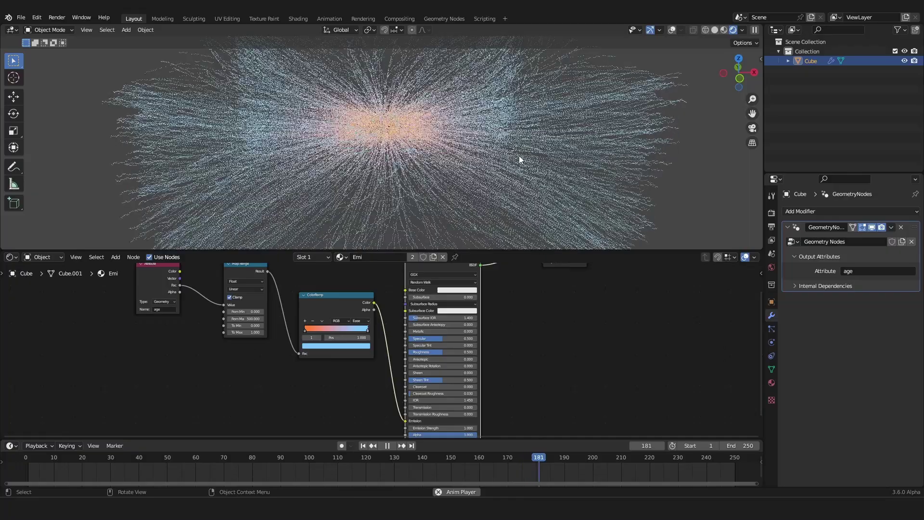
{"action": "key", "text": "space"}
{"action": "middle_click_drag", "start_coordinate": [519, 155], "coordinate": [555, 168]}
- Set the World background strength to 0 and inspect the trails against it
{"action": "left_click", "coordinate": [773, 266]}
{"action": "double_click", "coordinate": [875, 284]}
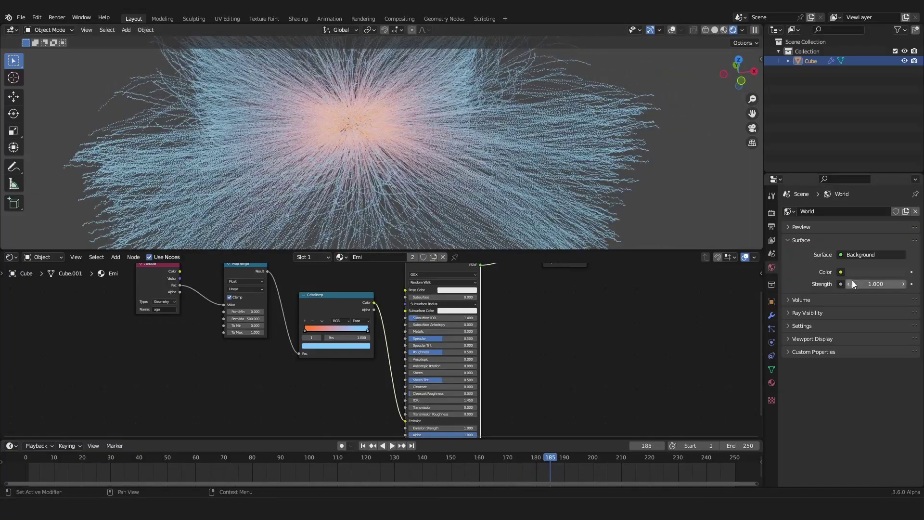
{"action": "type", "text": "0"}
{"action": "key", "text": "Return"}
{"action": "scroll", "coordinate": [443, 211], "scroll_direction": "down", "scroll_amount": 6}
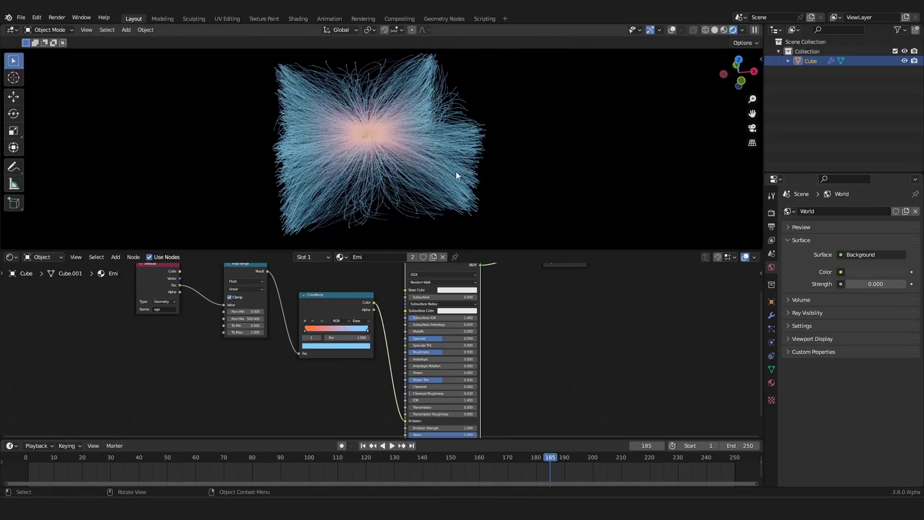
{"action": "middle_click_drag", "start_coordinate": [457, 170], "coordinate": [489, 175]}
- Raise the Principled BSDF's Emission Strength to 2.3 and check the glow of the trails
{"action": "scroll", "coordinate": [445, 169], "scroll_direction": "up", "scroll_amount": 7}
{"action": "middle_click_drag", "start_coordinate": [482, 398], "coordinate": [486, 325]}
{"action": "scroll", "coordinate": [485, 327], "scroll_direction": "up", "scroll_amount": 4}
{"action": "scroll", "coordinate": [471, 353], "scroll_direction": "up", "scroll_amount": 4}
{"action": "left_click_drag", "start_coordinate": [461, 366], "coordinate": [475, 366]}
{"action": "scroll", "coordinate": [424, 194], "scroll_direction": "down", "scroll_amount": 6}
{"action": "middle_click_drag", "start_coordinate": [431, 174], "coordinate": [411, 183]}
{"action": "scroll", "coordinate": [423, 198], "scroll_direction": "up", "scroll_amount": 4}
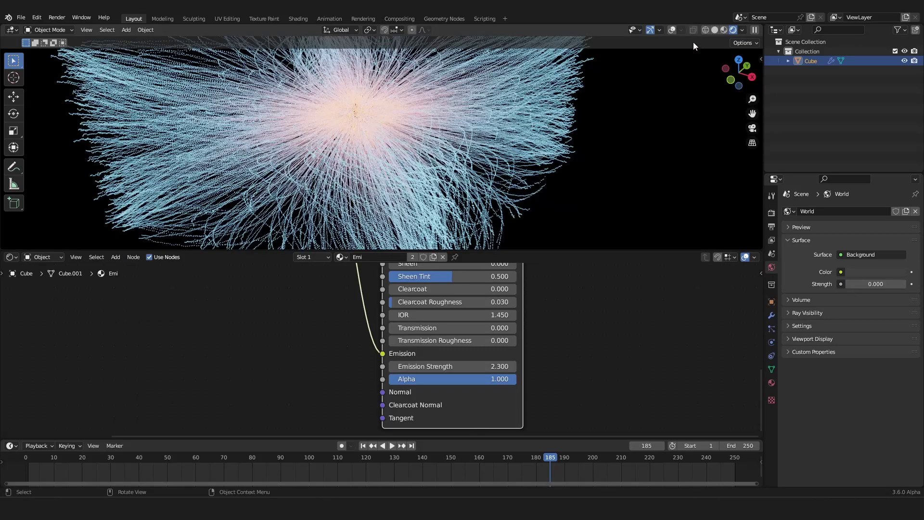
- Turn on compositing in the viewport shading and change the node area to the Compositor with nodes in use
{"action": "left_click", "coordinate": [740, 31]}
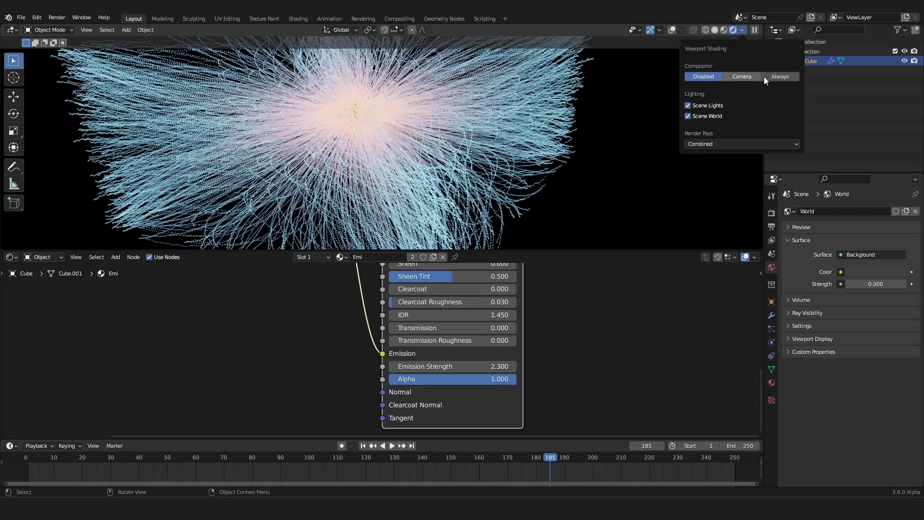
{"action": "left_click", "coordinate": [10, 258]}
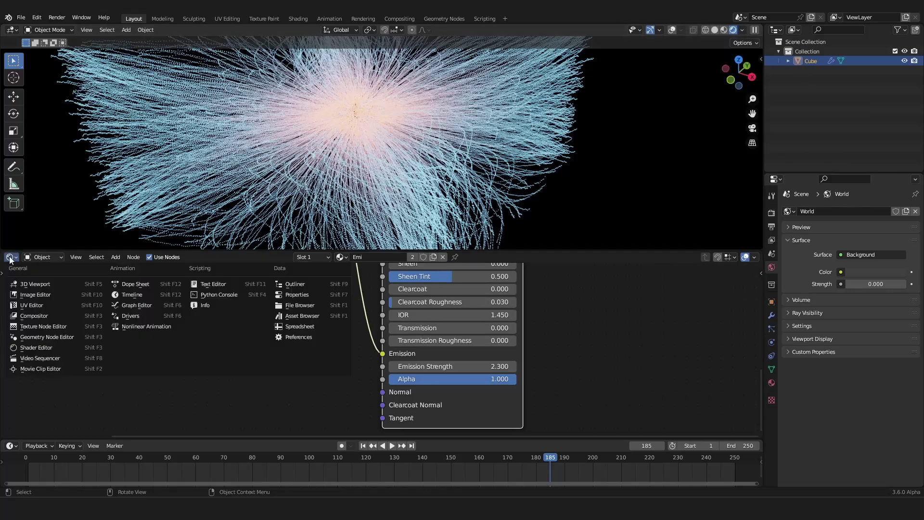
{"action": "left_click", "coordinate": [40, 318]}
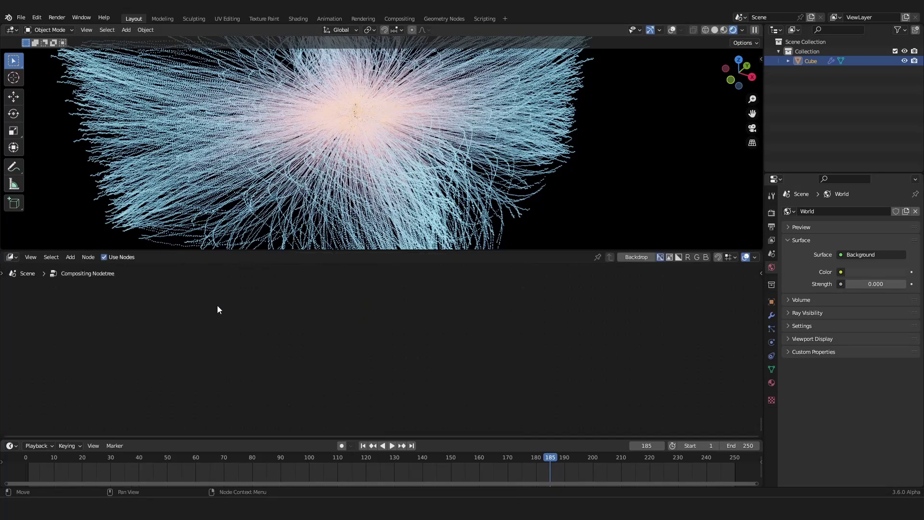
- Move Render Layers away from Composite and insert a Glare node on the image link between them
{"action": "key", "text": "Home"}
{"action": "scroll", "coordinate": [365, 330], "scroll_direction": "down", "scroll_amount": 2}
{"action": "left_click_drag", "start_coordinate": [333, 338], "coordinate": [144, 333]}
{"action": "scroll", "coordinate": [255, 321], "scroll_direction": "up", "scroll_amount": 2}
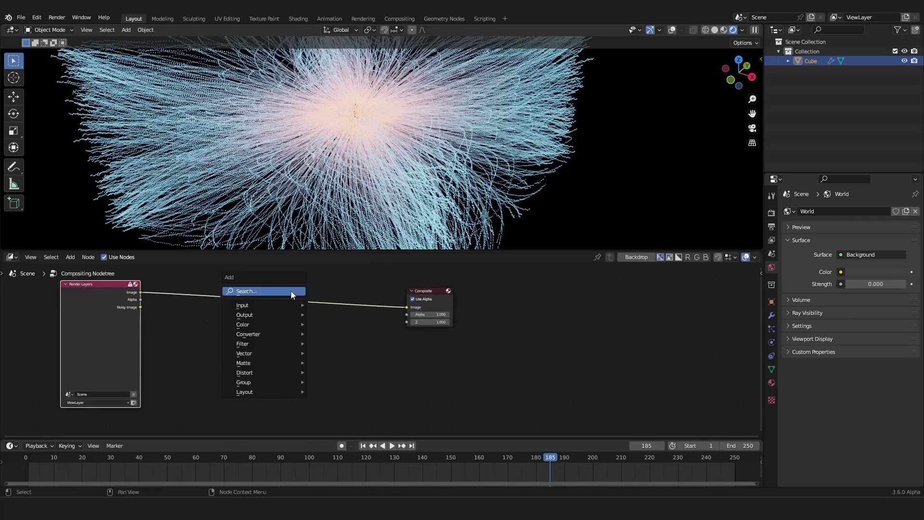
{"action": "left_click", "coordinate": [291, 293]}
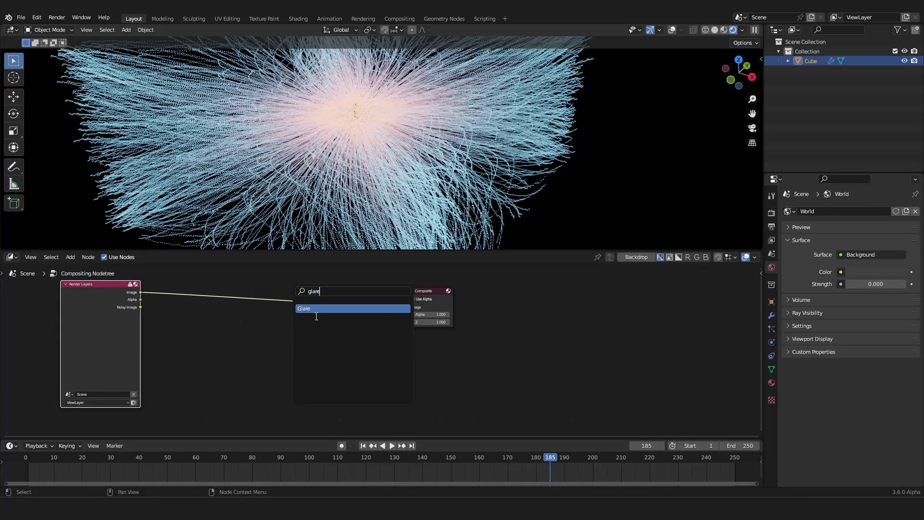
{"action": "left_click", "coordinate": [321, 310]}
{"action": "left_click", "coordinate": [273, 303]}
- Set the Glare node's type to Fog Glow
{"action": "middle_click_drag", "start_coordinate": [273, 303], "coordinate": [236, 317]}
{"action": "scroll", "coordinate": [240, 320], "scroll_direction": "up", "scroll_amount": 4}
{"action": "left_click", "coordinate": [244, 321]}
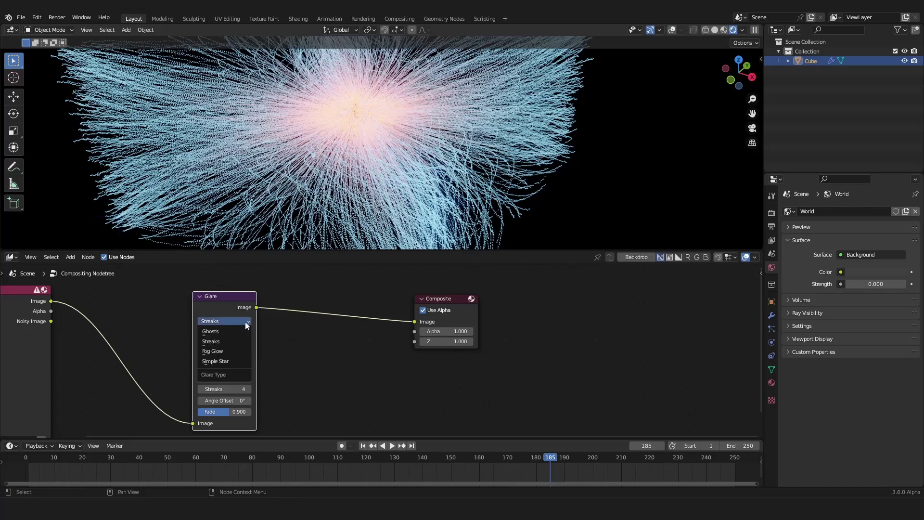
{"action": "left_click", "coordinate": [229, 350]}
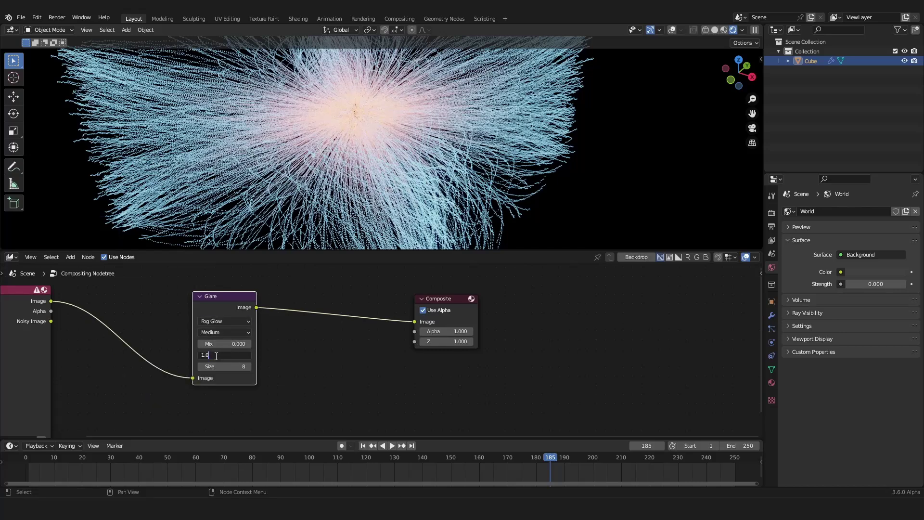
- Rewind the timeline to the start and delete the Glare node while keeping Render Layers linked to Composite
{"action": "left_click", "coordinate": [363, 445]}
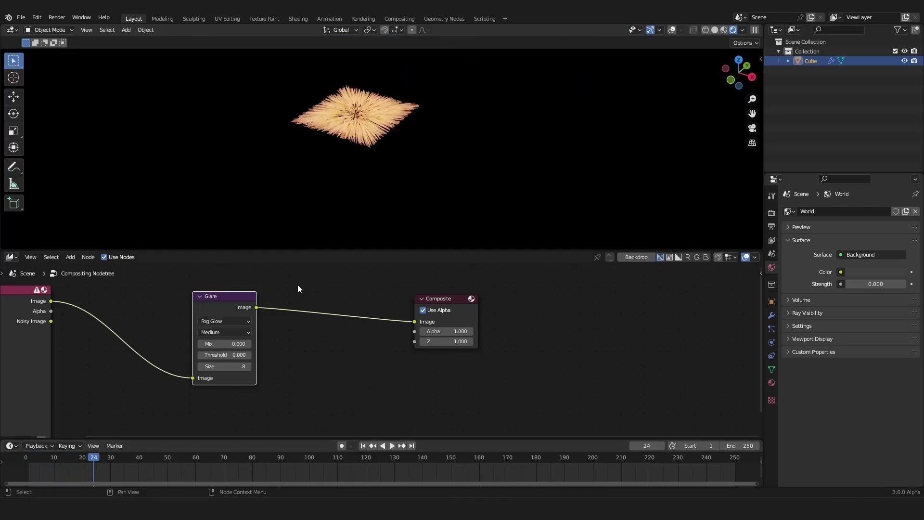
{"action": "scroll", "coordinate": [298, 288], "scroll_direction": "up", "scroll_amount": 2}
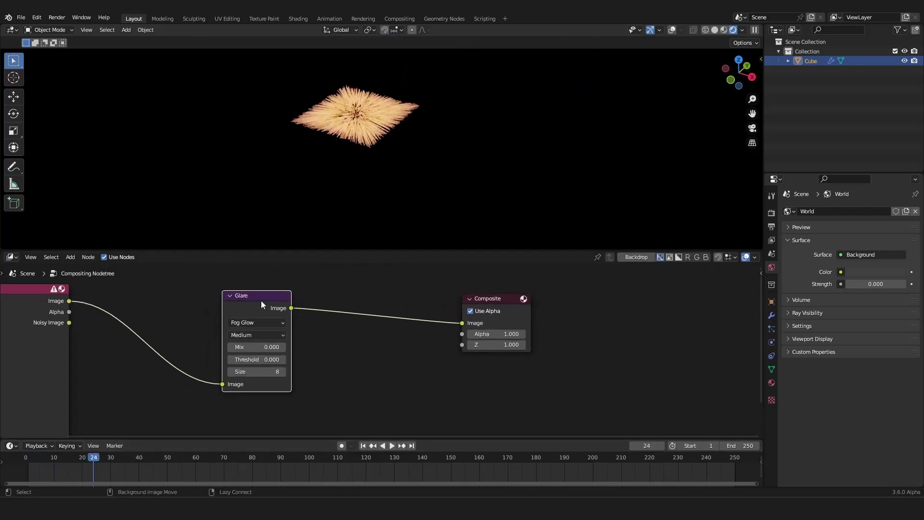
{"action": "left_click_drag", "start_coordinate": [261, 304], "coordinate": [301, 337], "text": "alt"}
{"action": "key", "text": "x"}
- Insert a Blur node on the link between Render Layers and Composite and set its X and Y size to 40
{"action": "key", "text": "shift+a"}
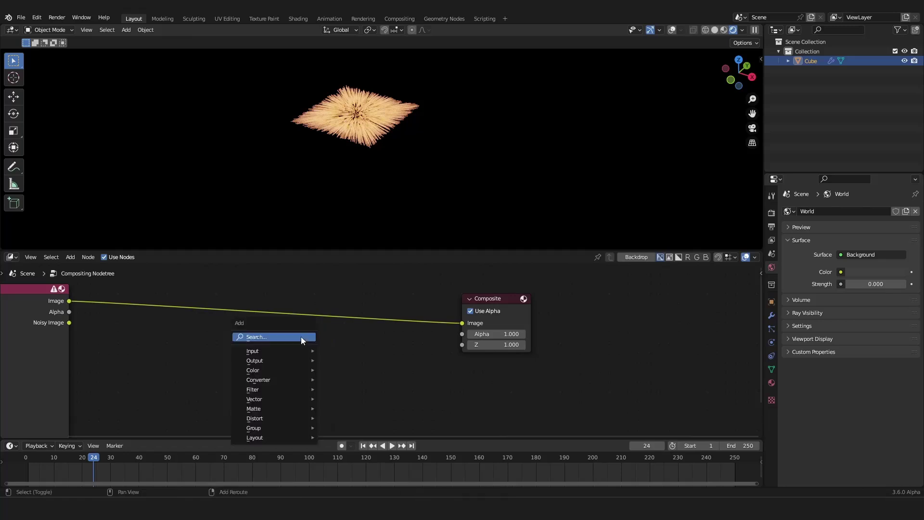
{"action": "left_click", "coordinate": [301, 336]}
{"action": "type", "text": "blur"}
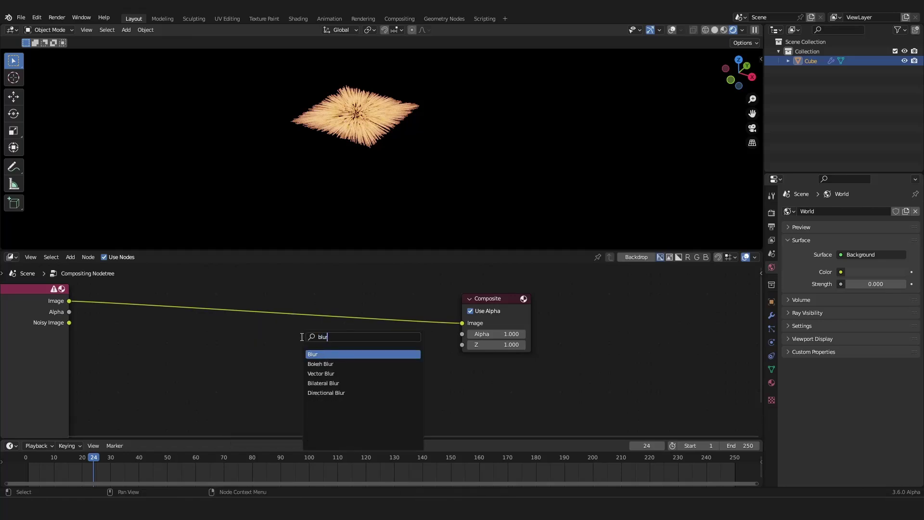
{"action": "key", "text": "Return"}
{"action": "left_click", "coordinate": [271, 360]}
{"action": "left_click_drag", "start_coordinate": [250, 363], "coordinate": [322, 332]}
- Insert a Mix node in Add mode before Composite, combining the Render Layers image with the Blur output at a factor of 0.192
{"action": "key", "text": "shift+a"}
{"action": "left_click", "coordinate": [344, 295]}
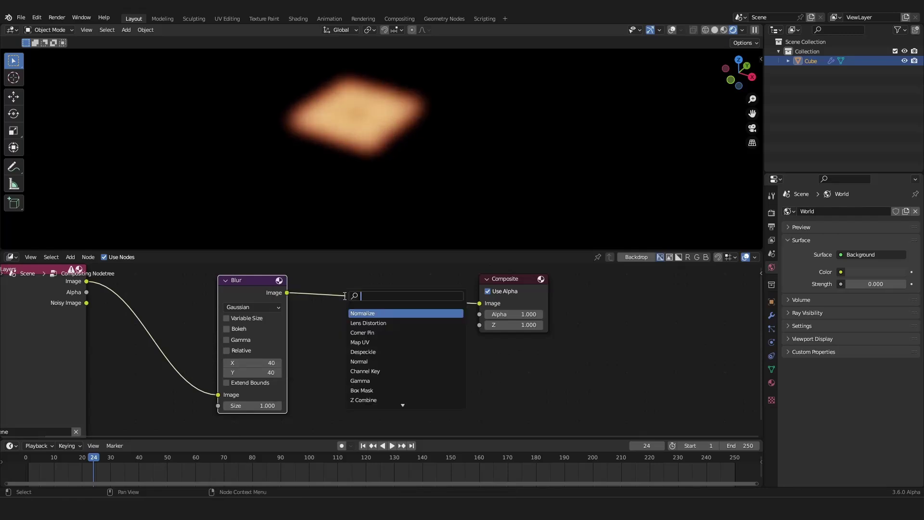
{"action": "left_click", "coordinate": [370, 309]}
{"action": "left_click", "coordinate": [385, 284]}
{"action": "left_click", "coordinate": [388, 288]}
{"action": "left_click", "coordinate": [388, 191]}
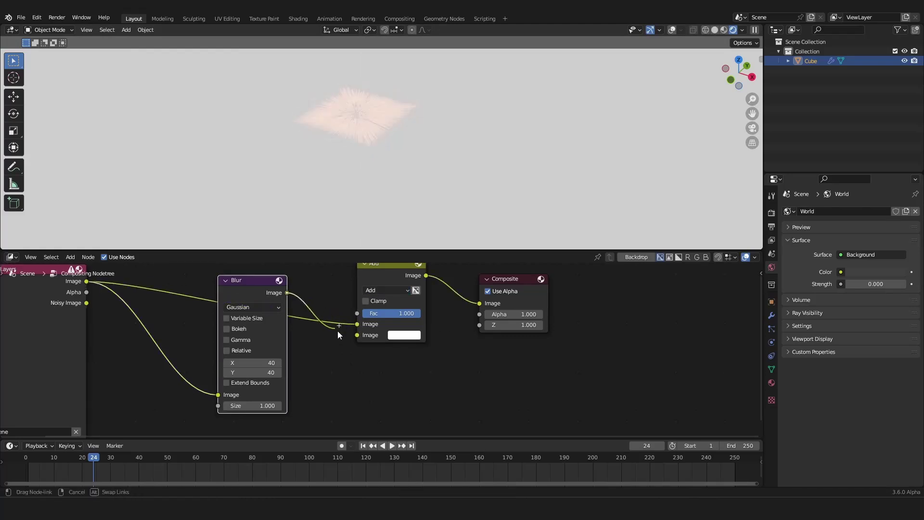
{"action": "left_click_drag", "start_coordinate": [339, 331], "coordinate": [355, 335]}
{"action": "left_click_drag", "start_coordinate": [255, 286], "coordinate": [233, 333]}
- Replay the simulation from the start and examine the blurred glow around the trails from several angles in a maximized viewport
{"action": "left_click", "coordinate": [365, 445]}
{"action": "key", "text": "space"}
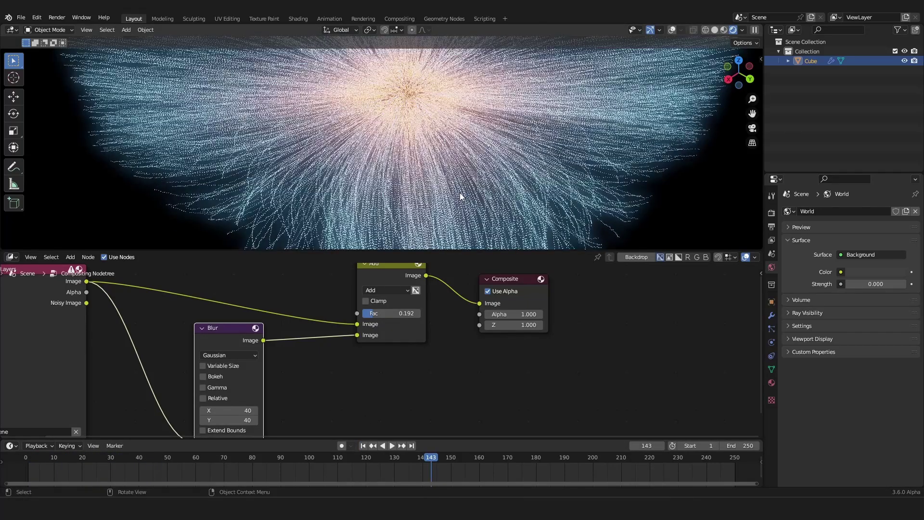
{"action": "scroll", "coordinate": [460, 190], "scroll_direction": "down", "scroll_amount": 6}
{"action": "middle_click_drag", "start_coordinate": [431, 175], "coordinate": [428, 201]}
{"action": "scroll", "coordinate": [501, 175], "scroll_direction": "up", "scroll_amount": 6}
{"action": "key", "text": "ctrl+space"}
{"action": "scroll", "coordinate": [498, 319], "scroll_direction": "up", "scroll_amount": 4}
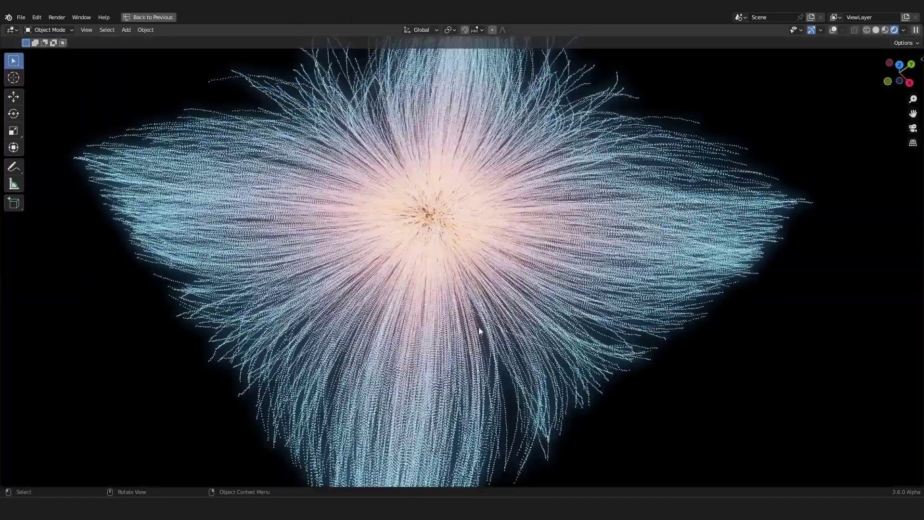
{"action": "scroll", "coordinate": [394, 313], "scroll_direction": "down", "scroll_amount": 3}
{"action": "middle_click_drag", "start_coordinate": [394, 313], "coordinate": [442, 304]}
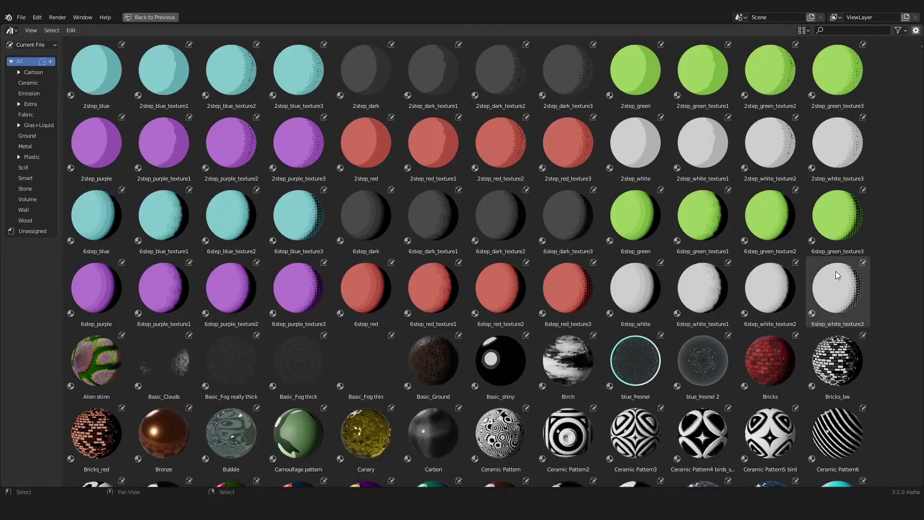
{"action": "middle_click_drag", "start_coordinate": [856, 275], "coordinate": [875, 477]}
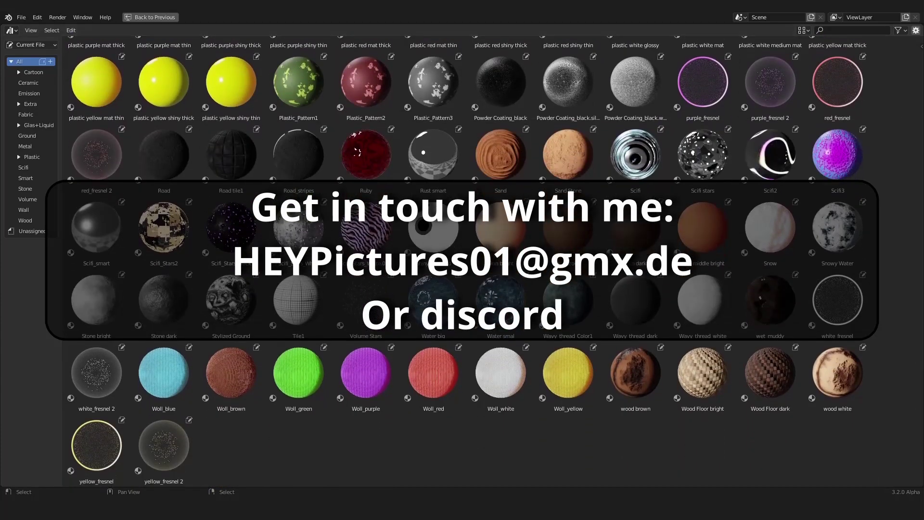